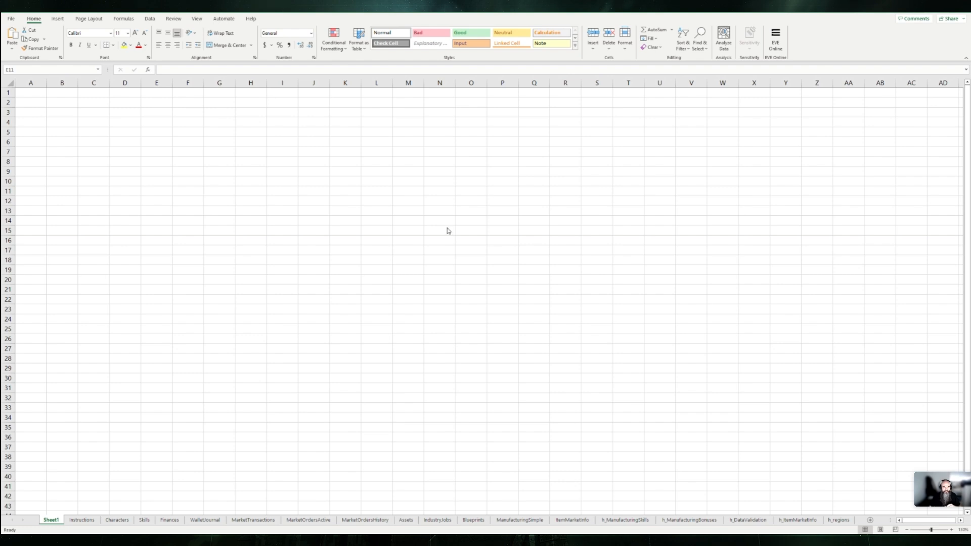
Step: Open the EVE Online add-in pane with its character list and function reference
left_click(302, 167)
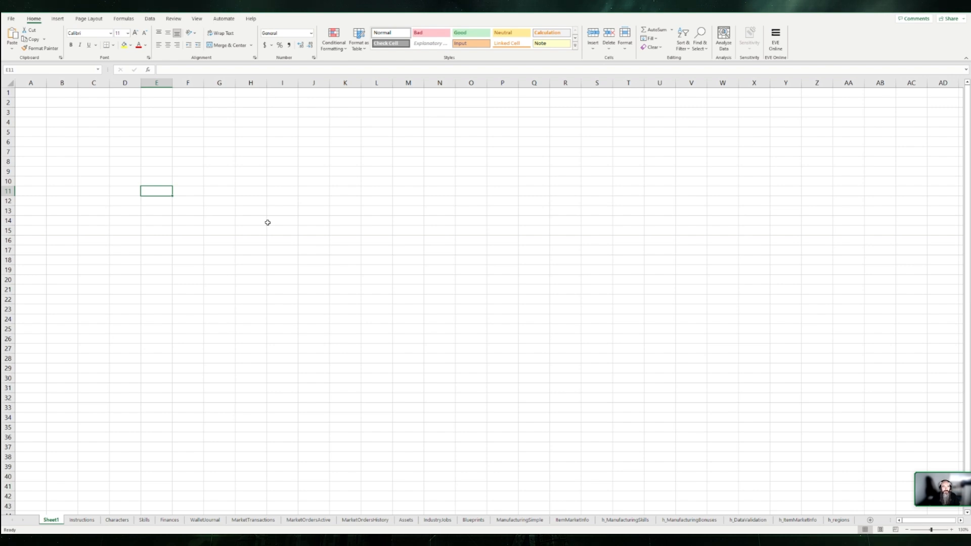
left_click(57, 19)
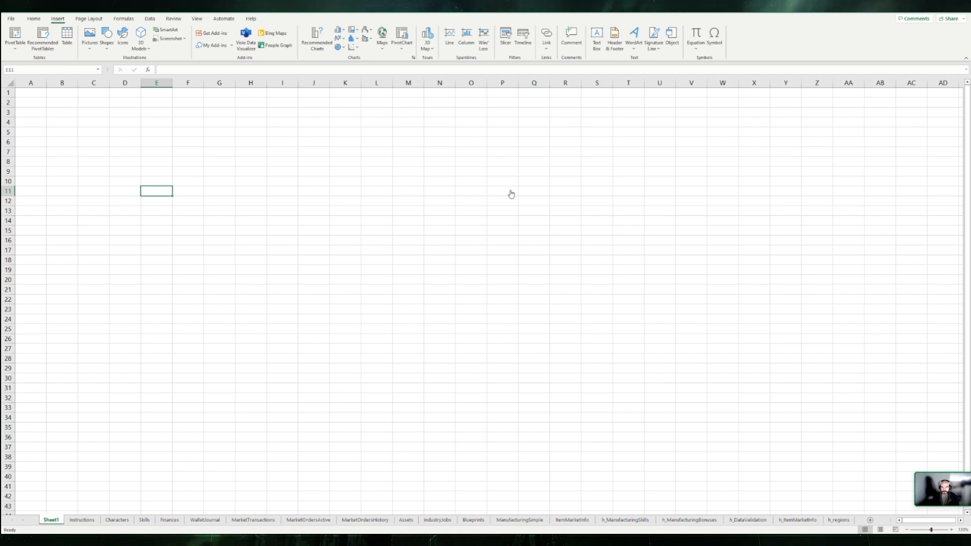
left_click(304, 140)
left_click(35, 19)
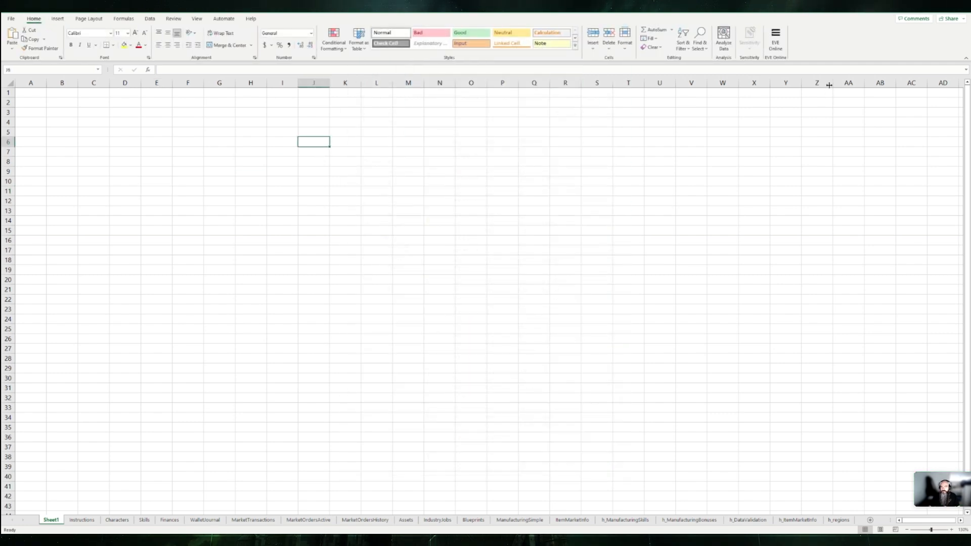
left_click(776, 41)
scroll(915, 260, "up", 5)
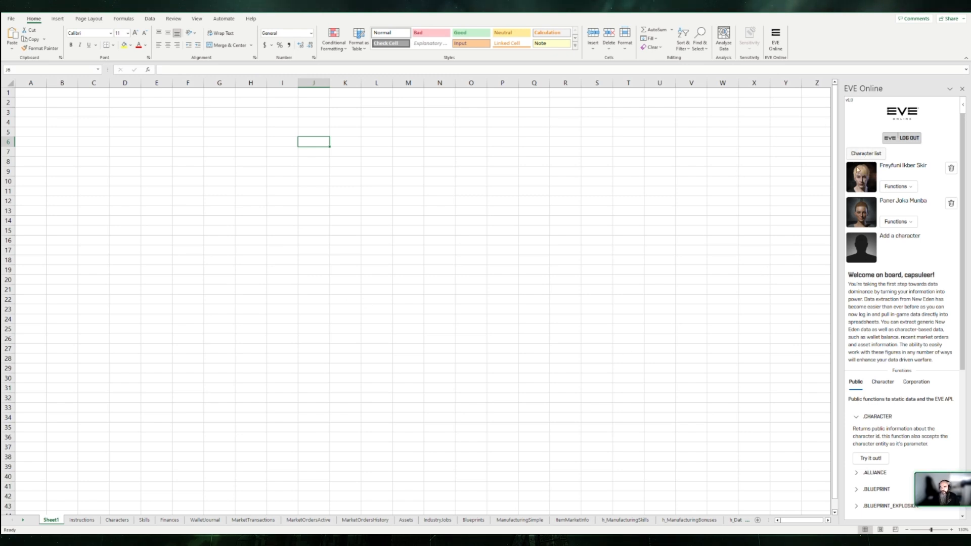
Step: Remove the second character from the EVE Online character list and sign it in again
left_click(951, 203)
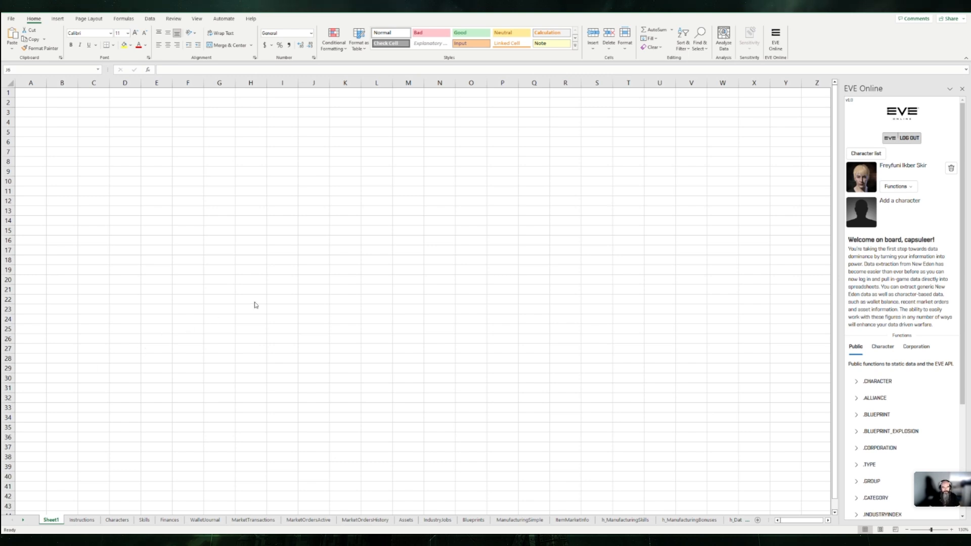
left_click(444, 266)
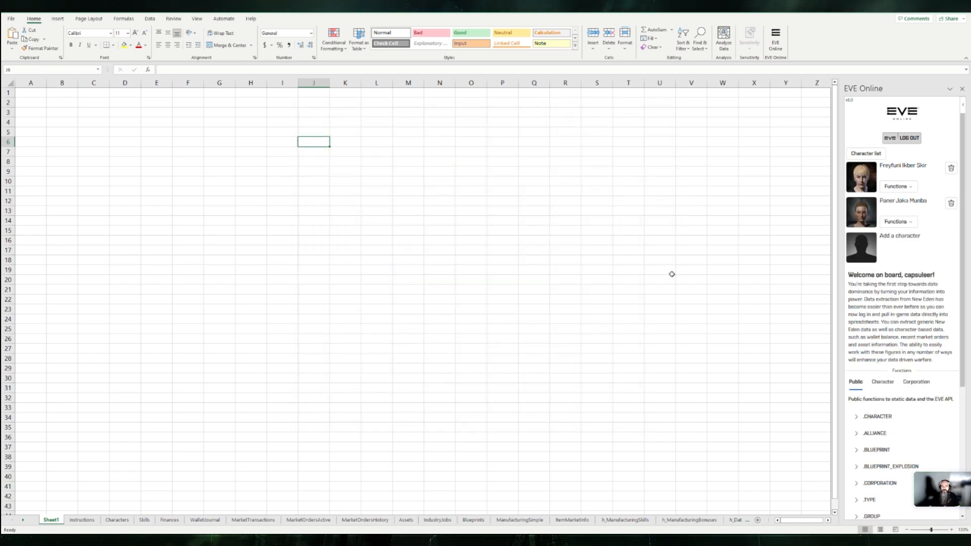
Step: Insert the add-in's CHARACTER_SKILLS example formula into cell M10 and inspect its empty argument
left_click(408, 180)
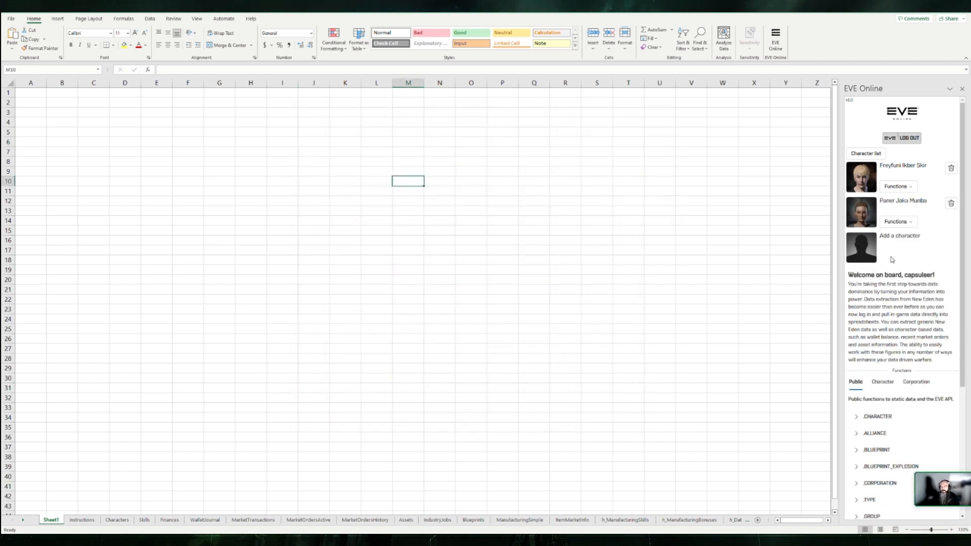
scroll(903, 299, "down", 1)
scroll(902, 299, "down", 4)
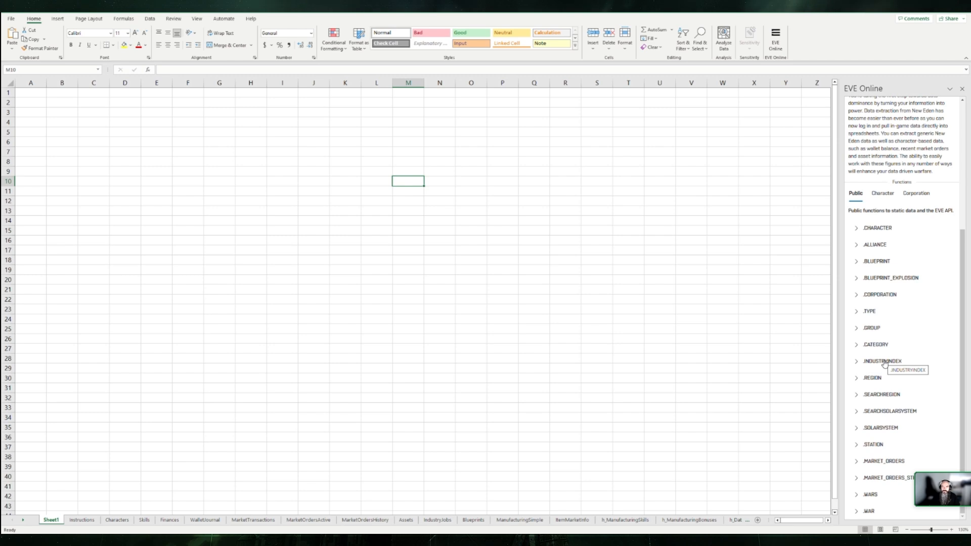
left_click(882, 193)
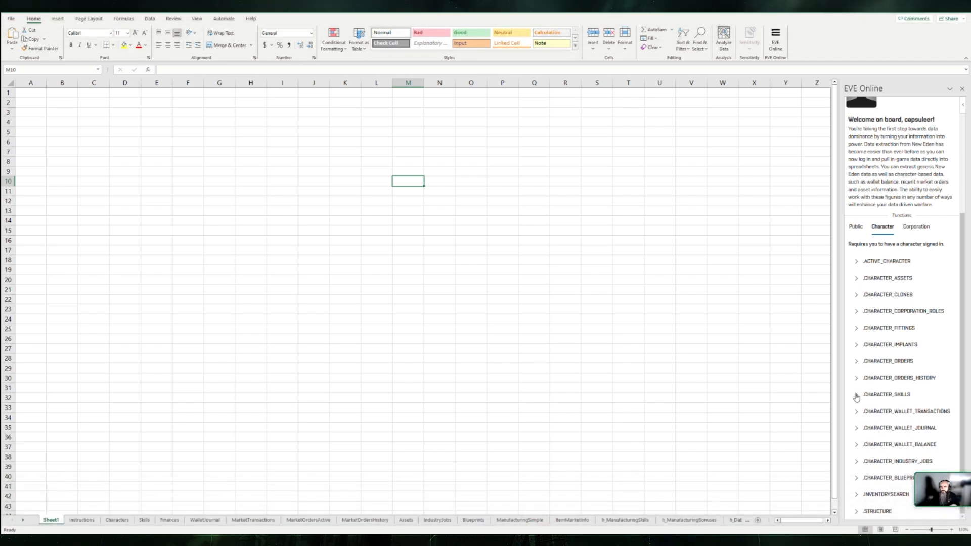
left_click(856, 395)
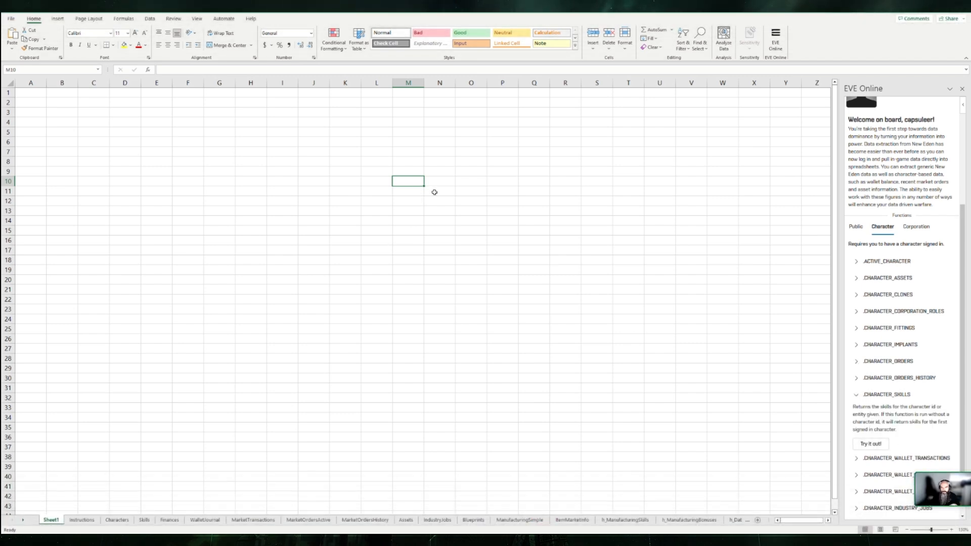
left_click(879, 447)
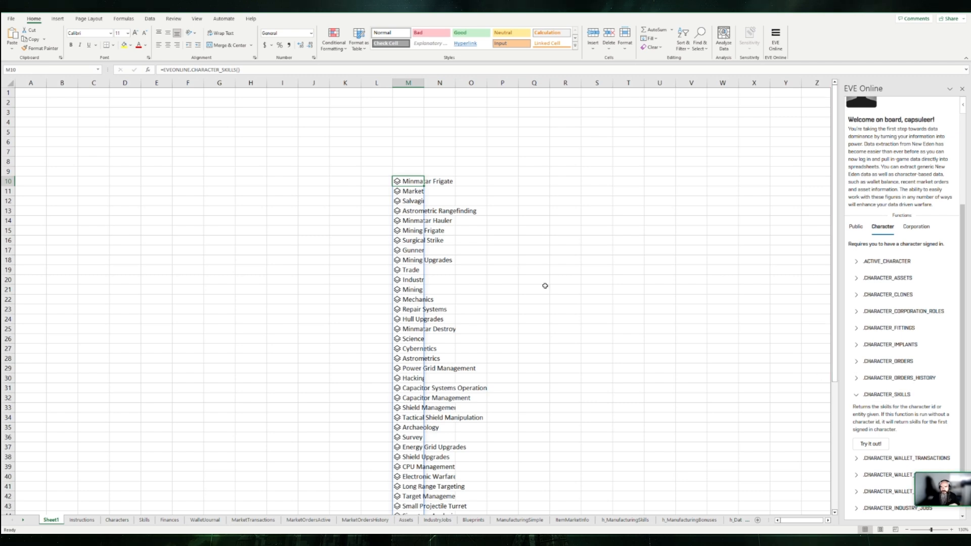
left_click(239, 69)
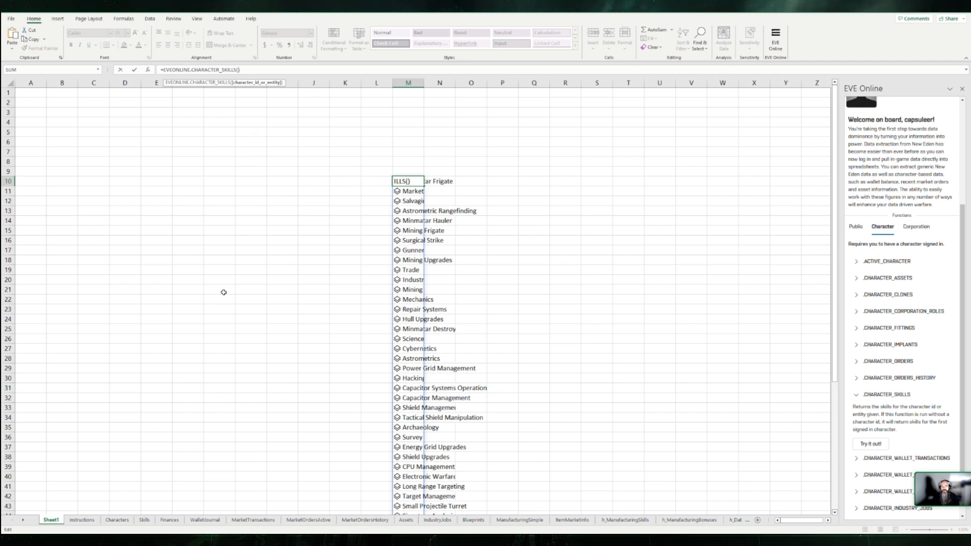
key("Escape")
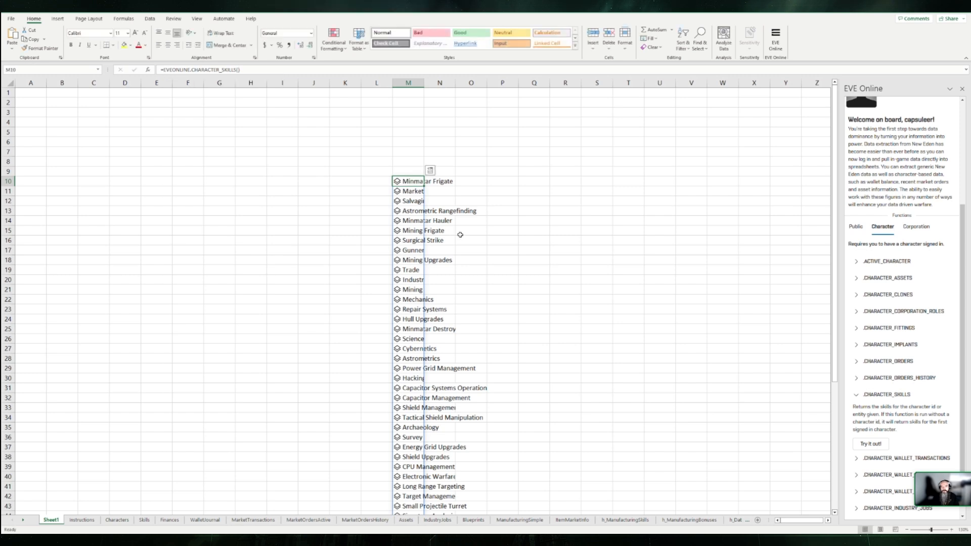
Step: Enter the EVEONLINE.ACTIVE_CHARACTER function in cell J10 to list the signed-in characters
left_click(315, 181)
type("=")
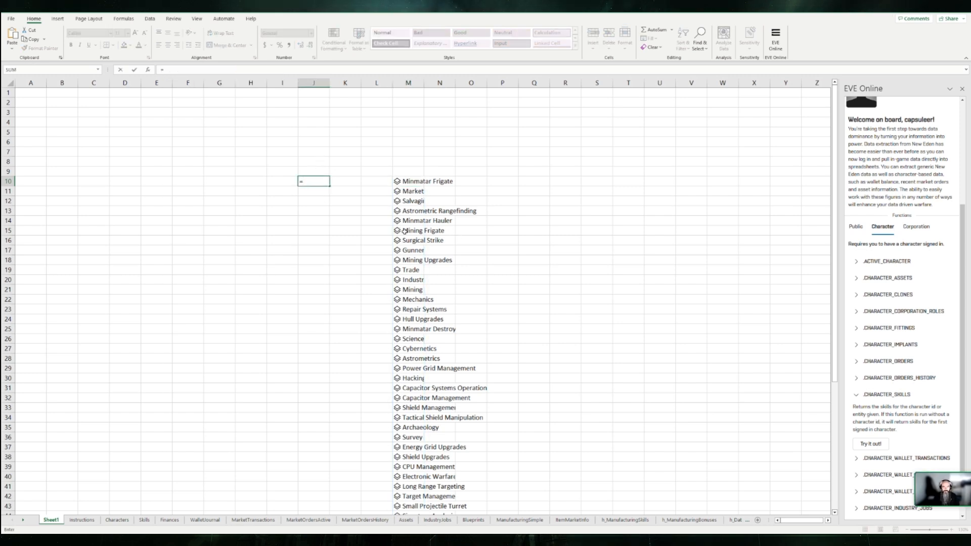
type("eveonline")
key("Tab")
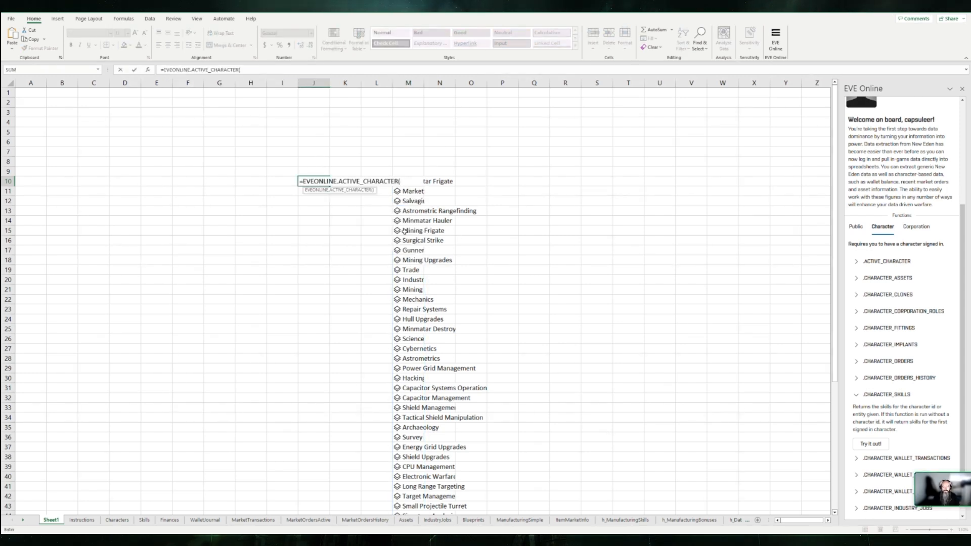
key("Return")
Step: Set the CHARACTER_SKILLS formula in M10 to take the character in J10 as its argument and review the skills list
key("Right")
key("Right")
key("Right")
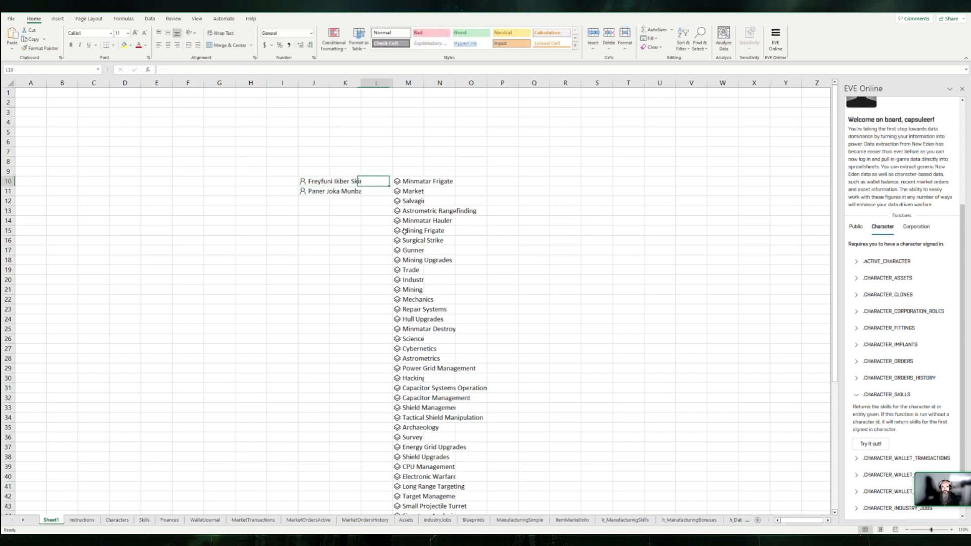
key("F2")
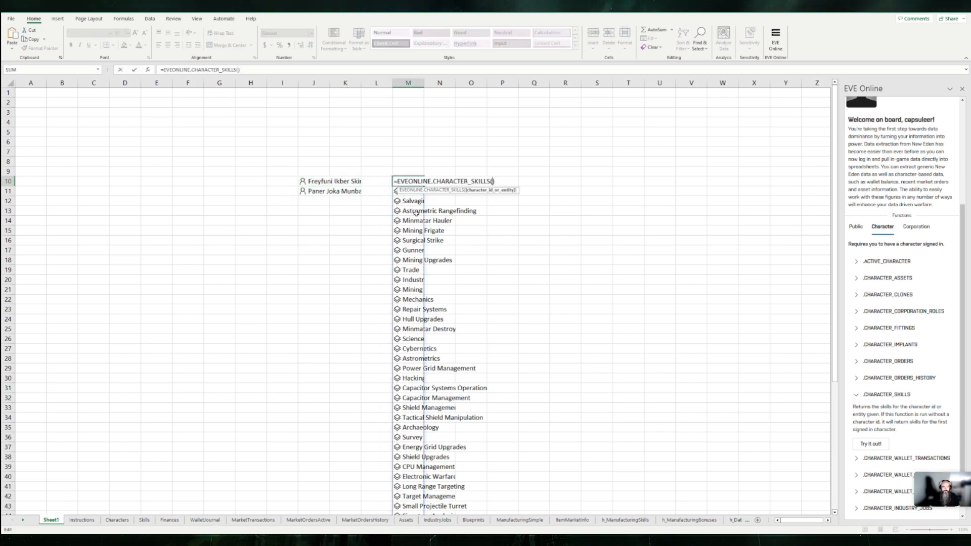
left_click(323, 180)
key("Return")
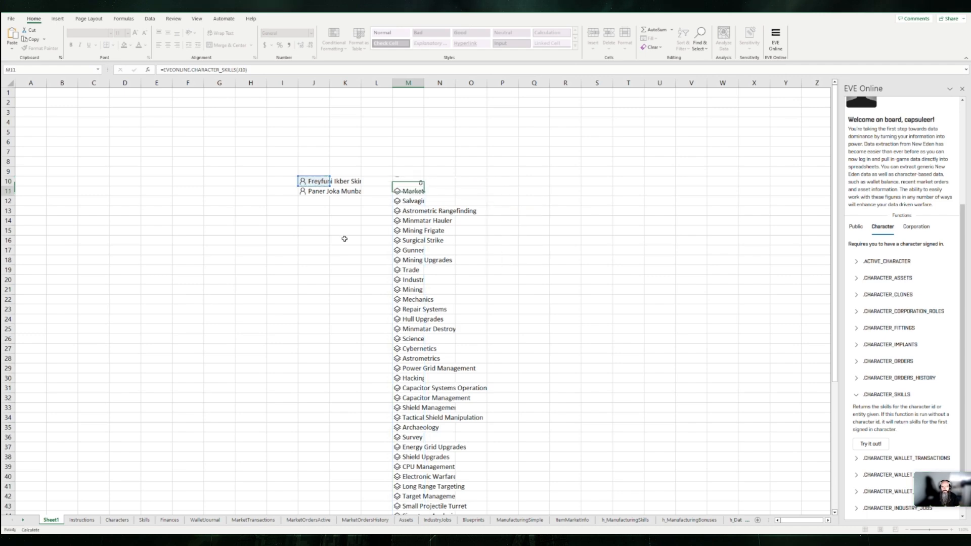
scroll(433, 239, "up", 3)
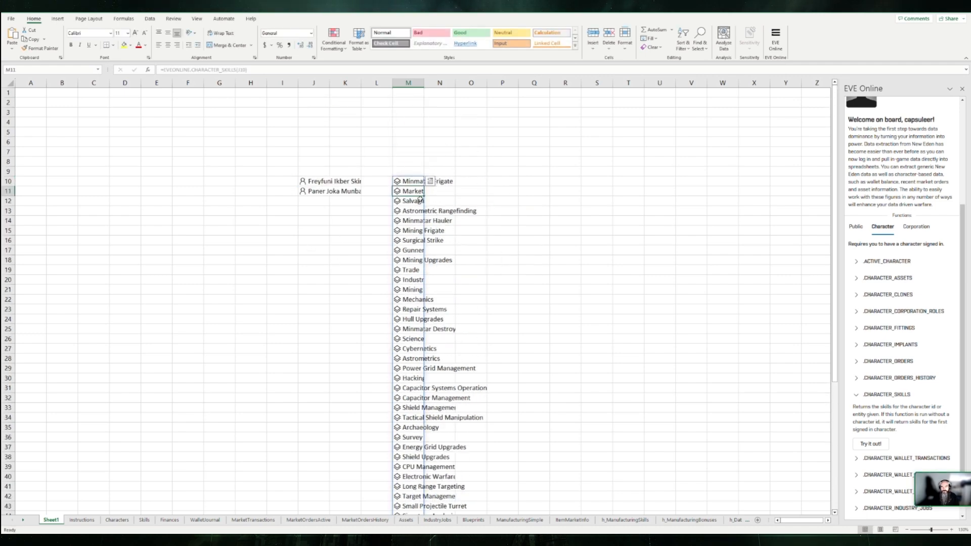
scroll(430, 288, "down", 2)
scroll(430, 289, "up", 2)
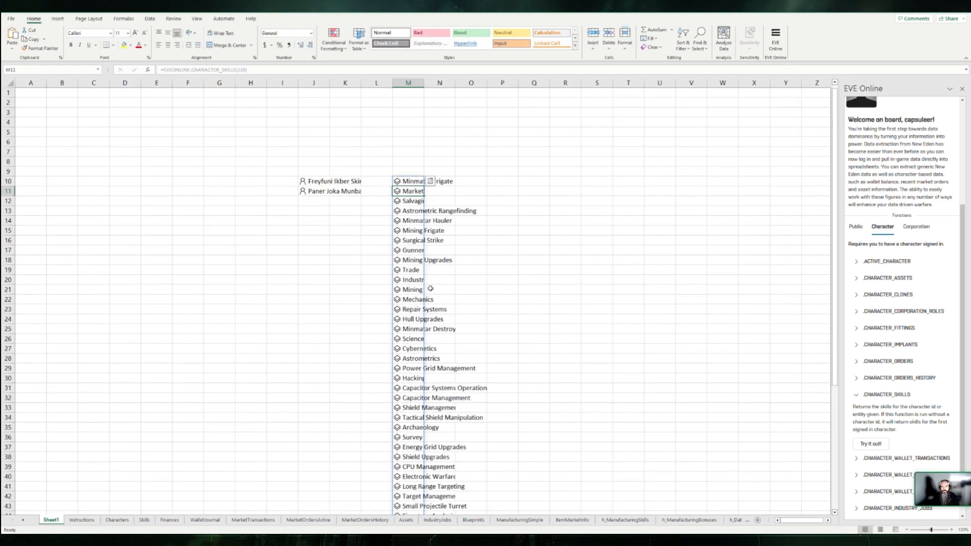
left_click(439, 171)
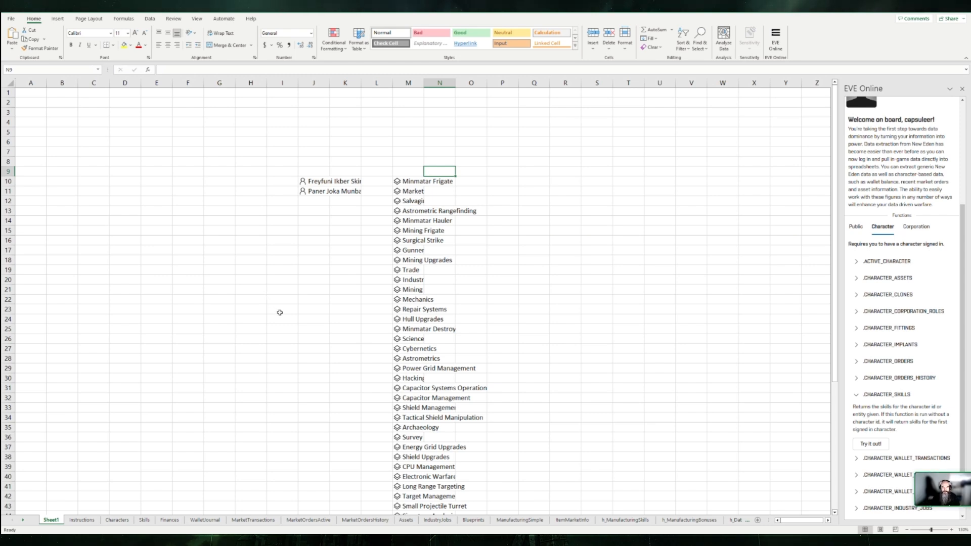
mouse_move(273, 539)
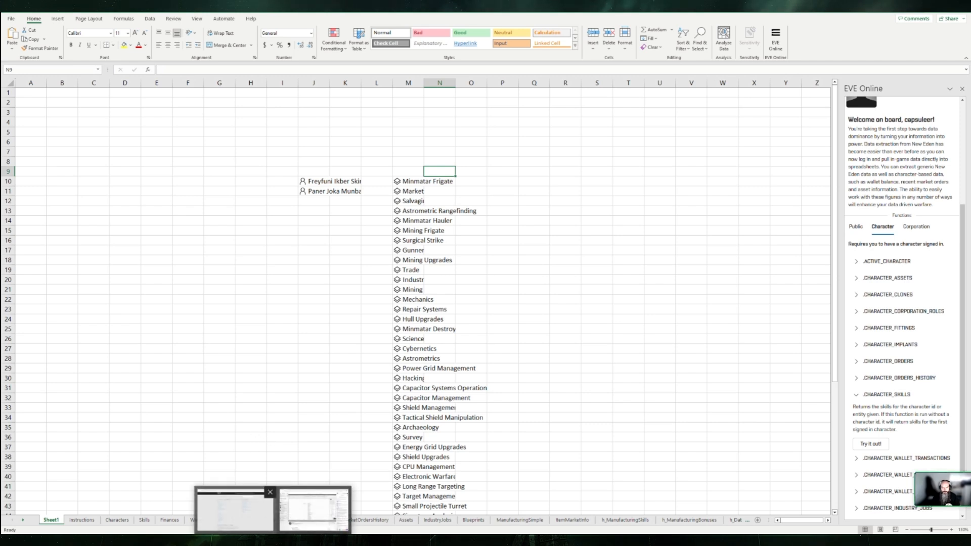
left_click(233, 510)
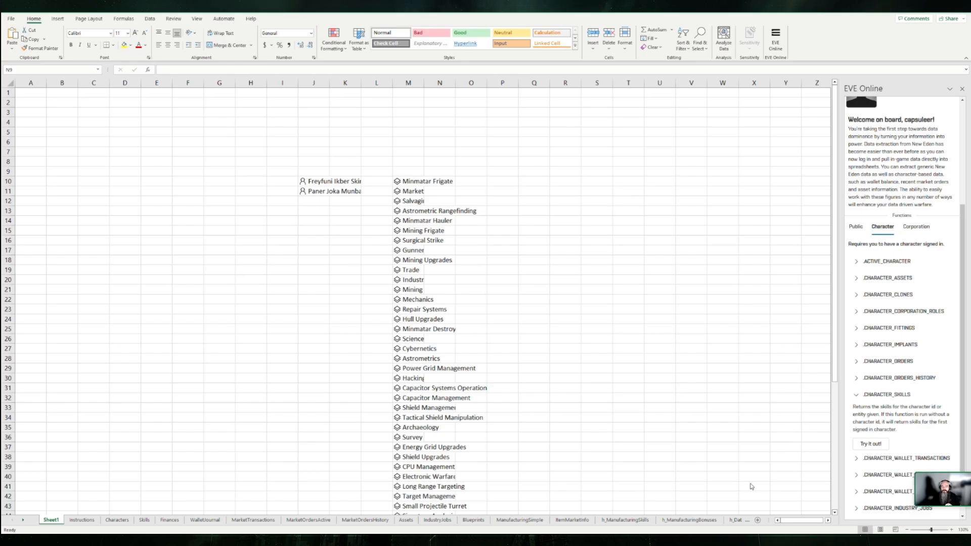
left_click(151, 232)
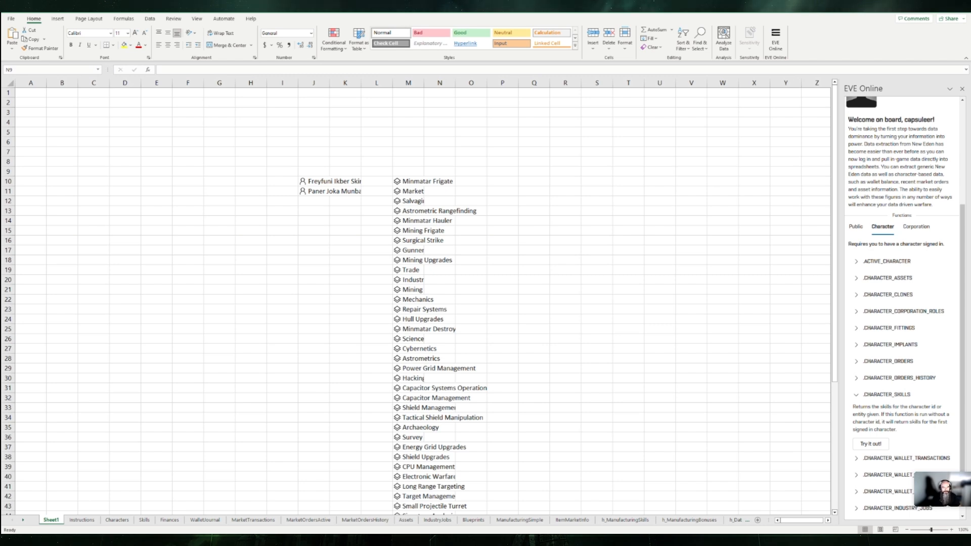
left_click(272, 245)
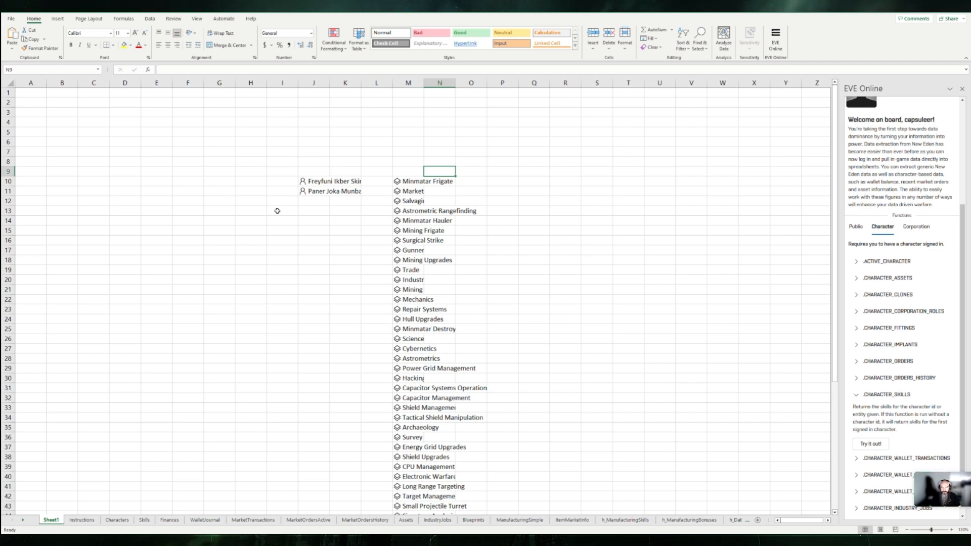
left_click(284, 231)
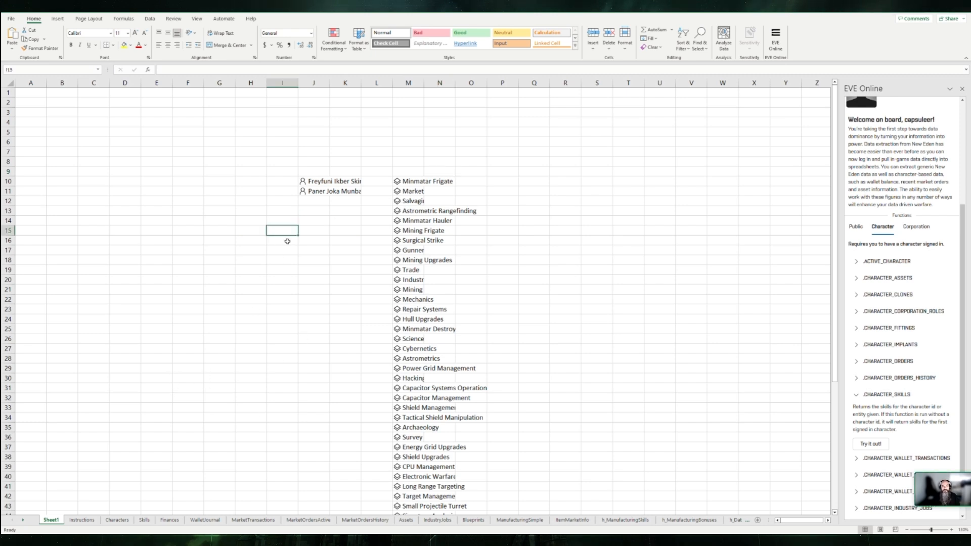
Step: Insert the add-in's INVENTORYSEARCH example formula for "Rifter" into cell E20 and examine the formula and returned items
left_click(143, 278)
scroll(894, 389, "down", 1)
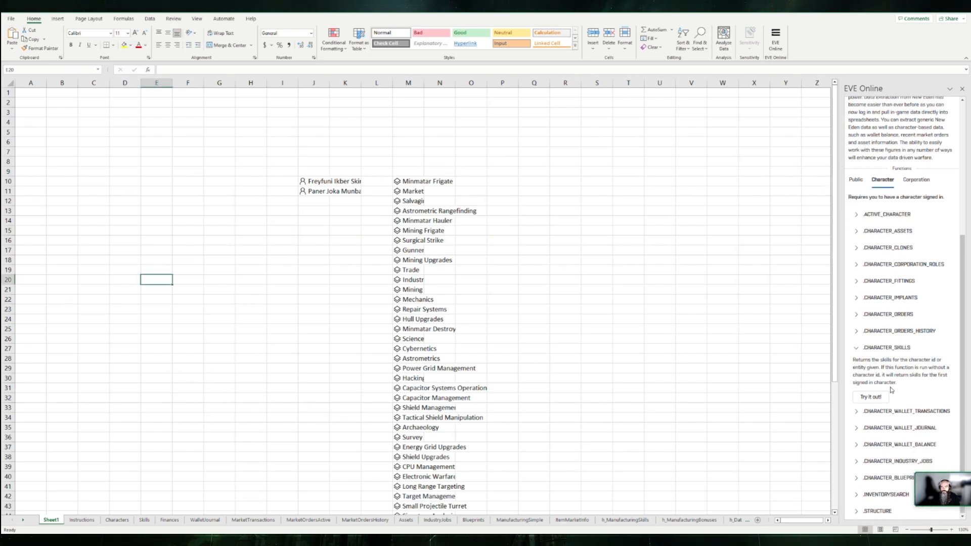
scroll(880, 436, "up", 3)
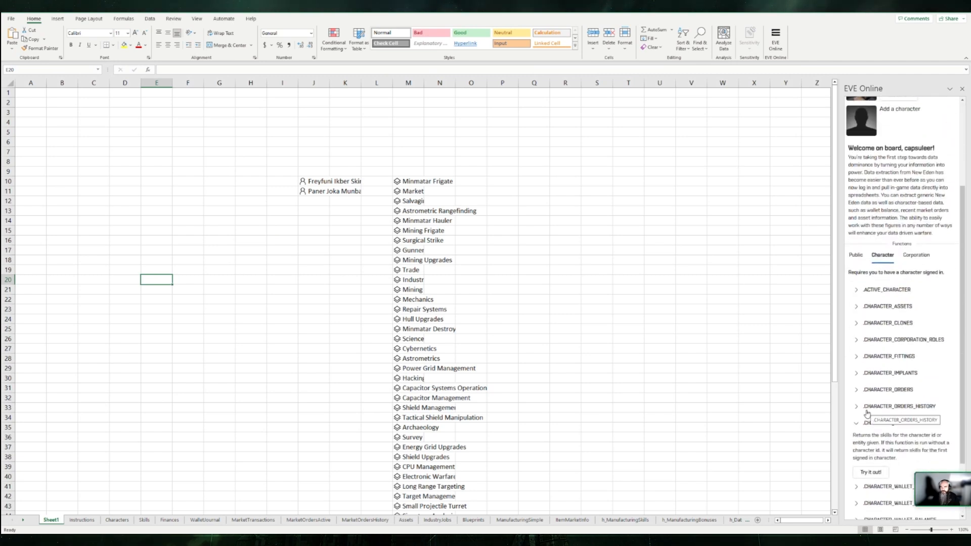
scroll(881, 430, "down", 2)
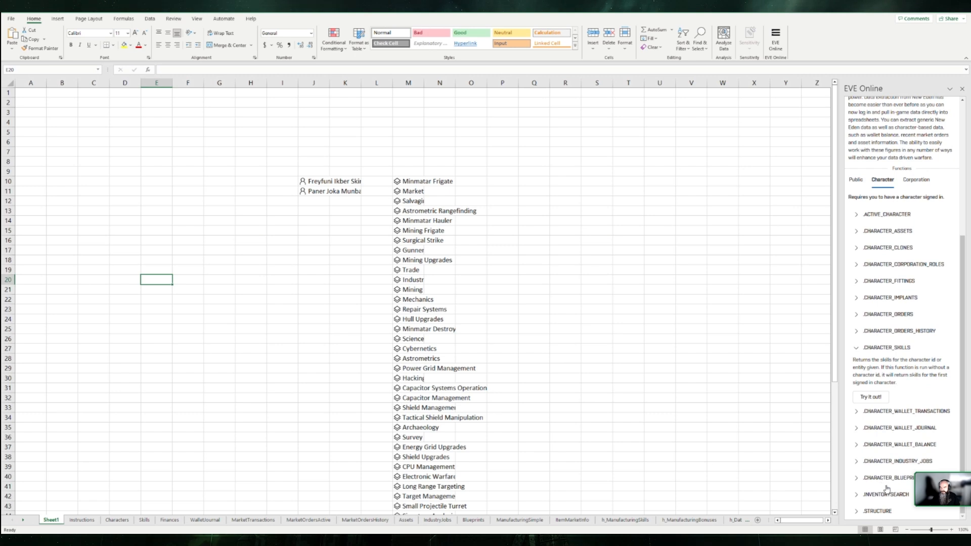
left_click(855, 495)
scroll(889, 488, "down", 1)
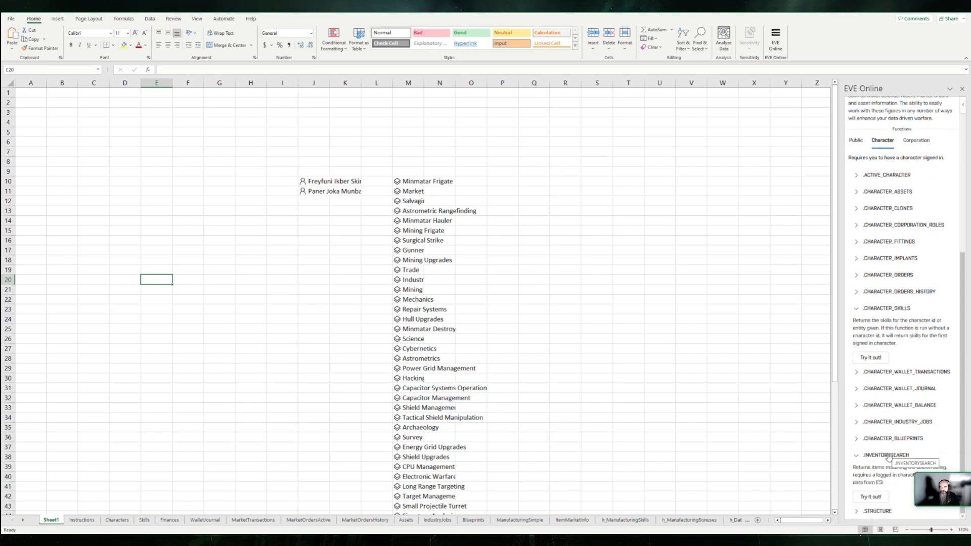
left_click(873, 497)
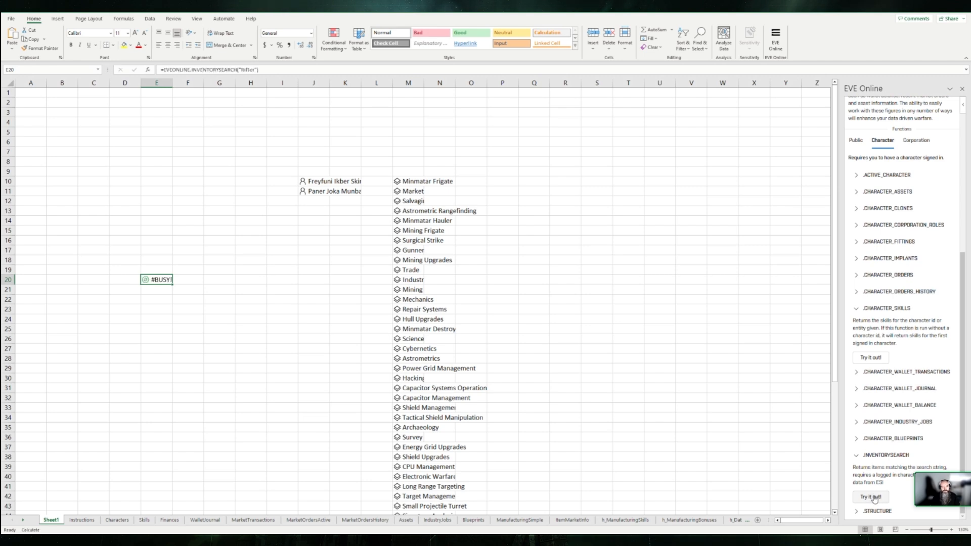
scroll(168, 315, "down", 1)
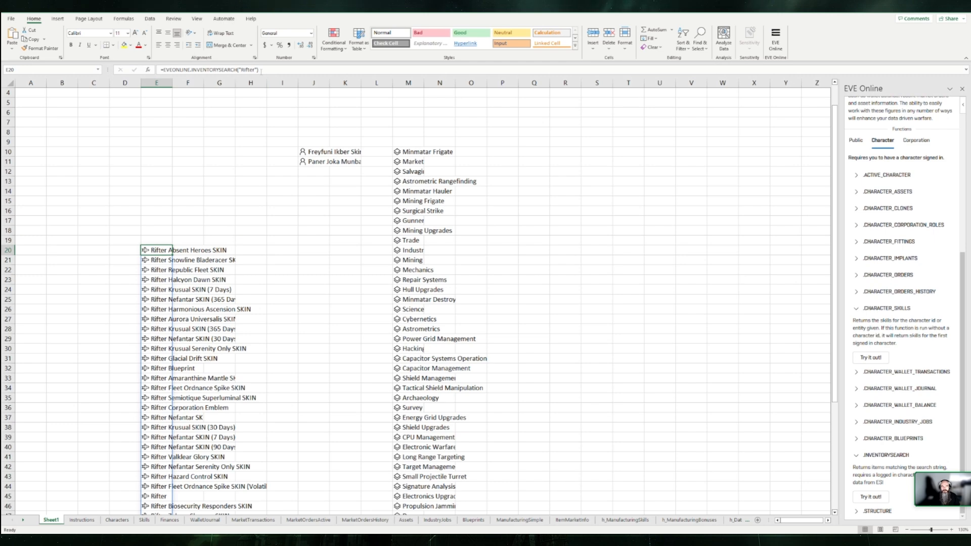
left_click_drag(259, 69, 159, 70)
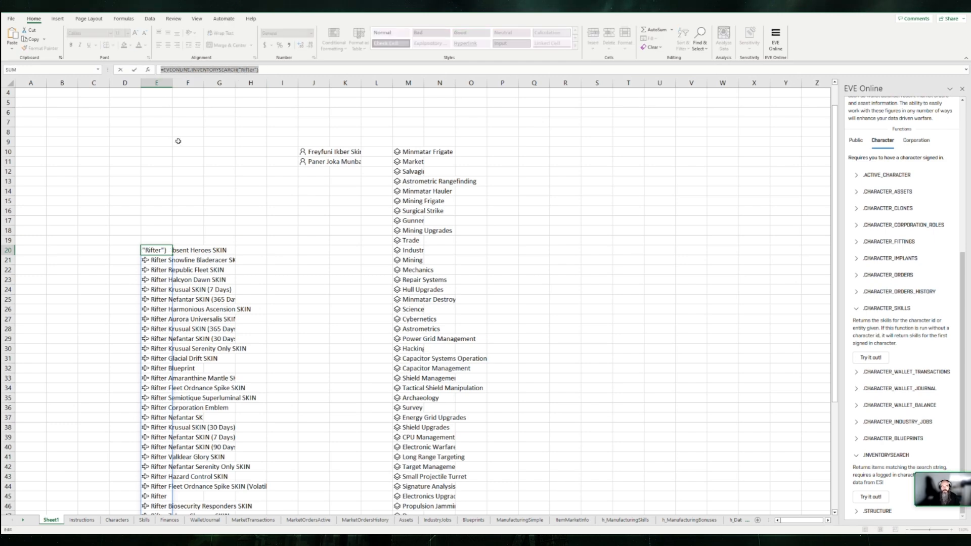
key("Escape")
scroll(157, 248, "down", 7)
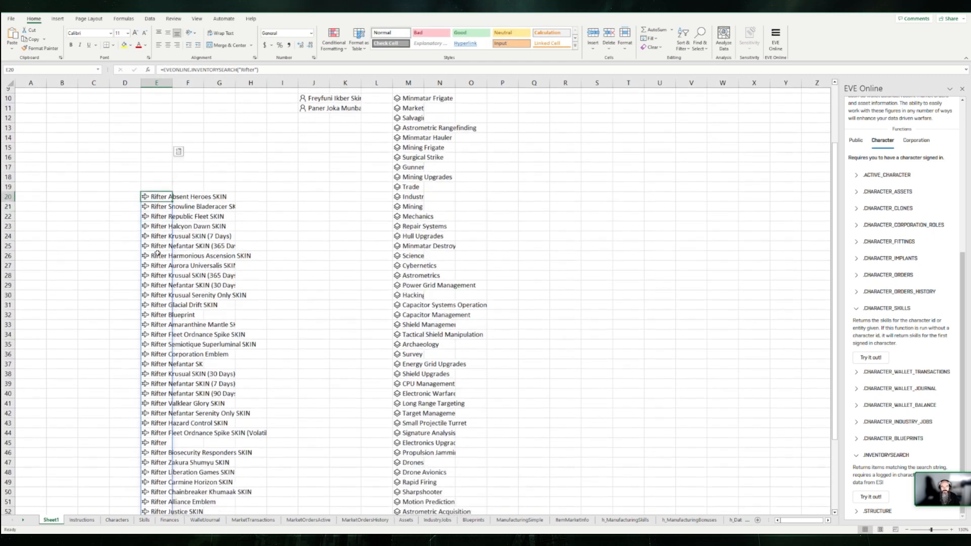
scroll(157, 261, "up", 5)
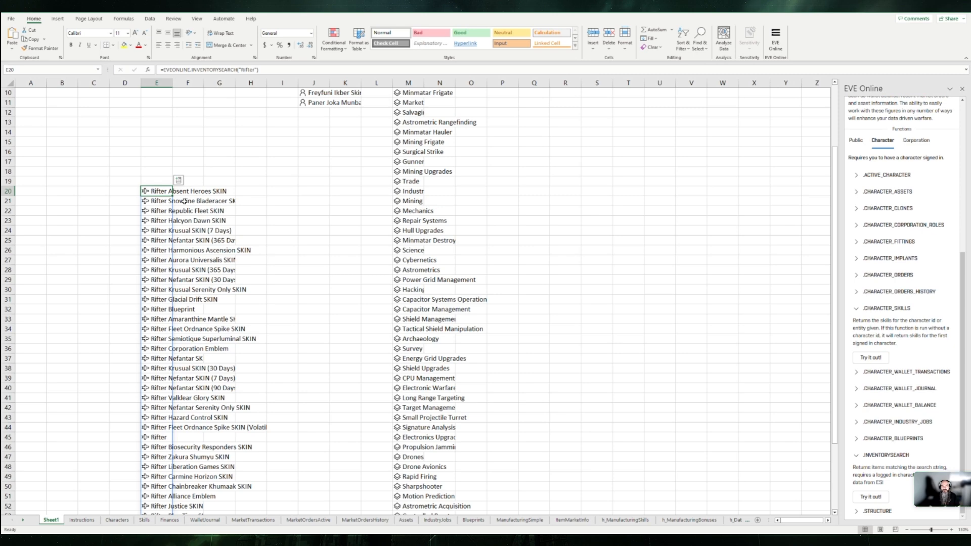
Step: Open the data card of the Rifter Halcyon Dawn SKIN item in E23, examine its fields and close it
scroll(226, 242, "up", 3)
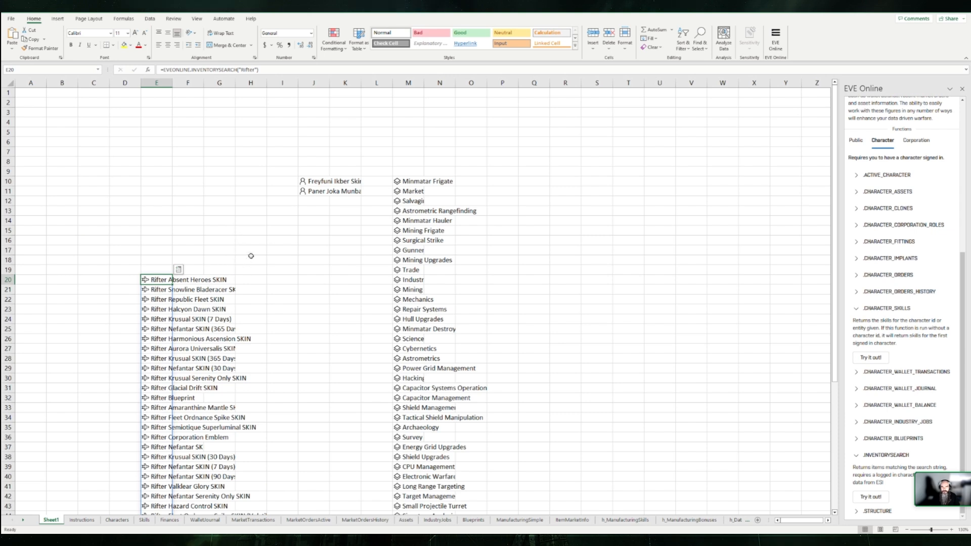
left_click(161, 288)
key("Down")
key("Down")
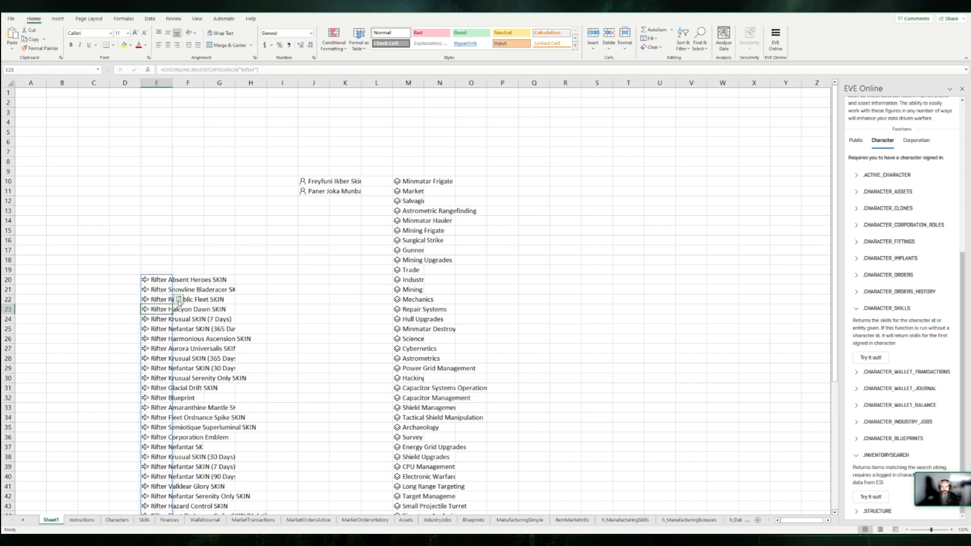
left_click(145, 310)
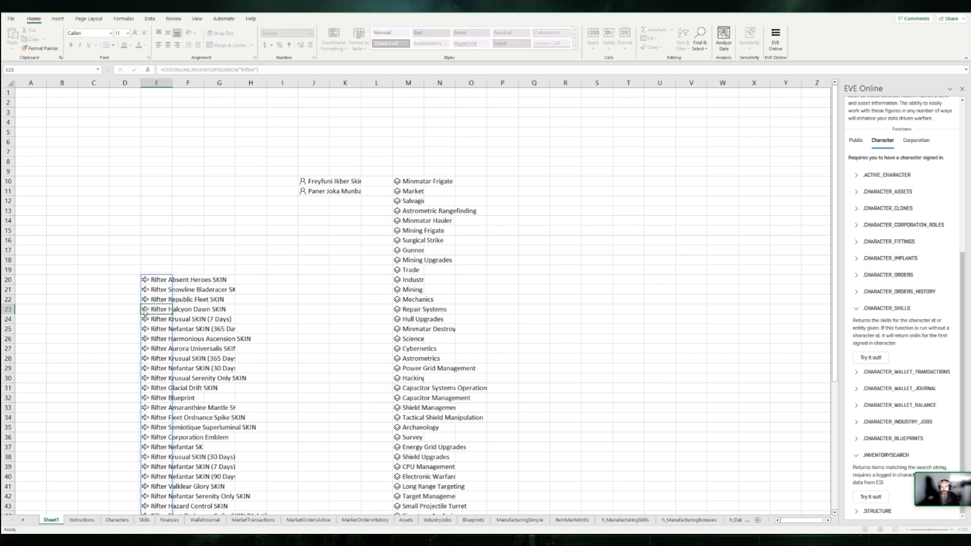
scroll(270, 385, "down", 5)
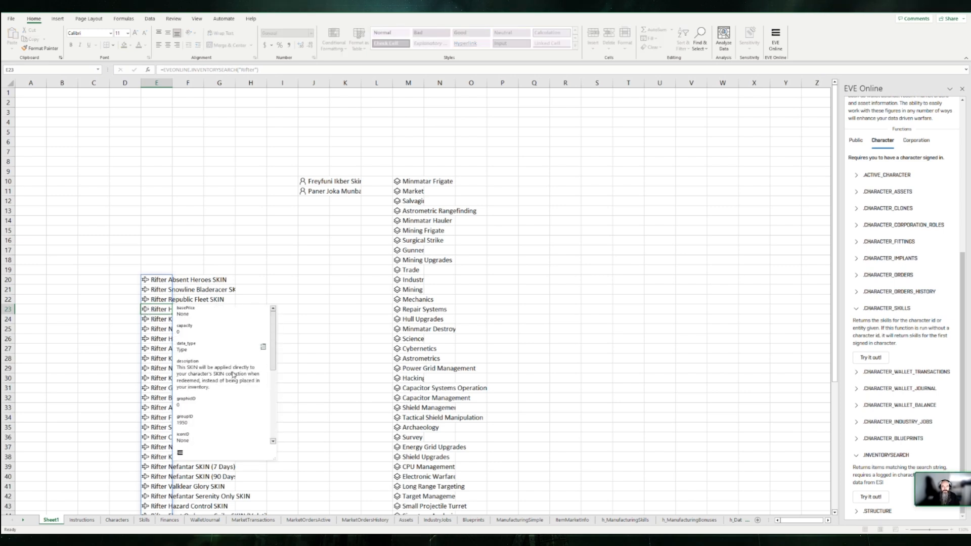
scroll(230, 384, "up", 5)
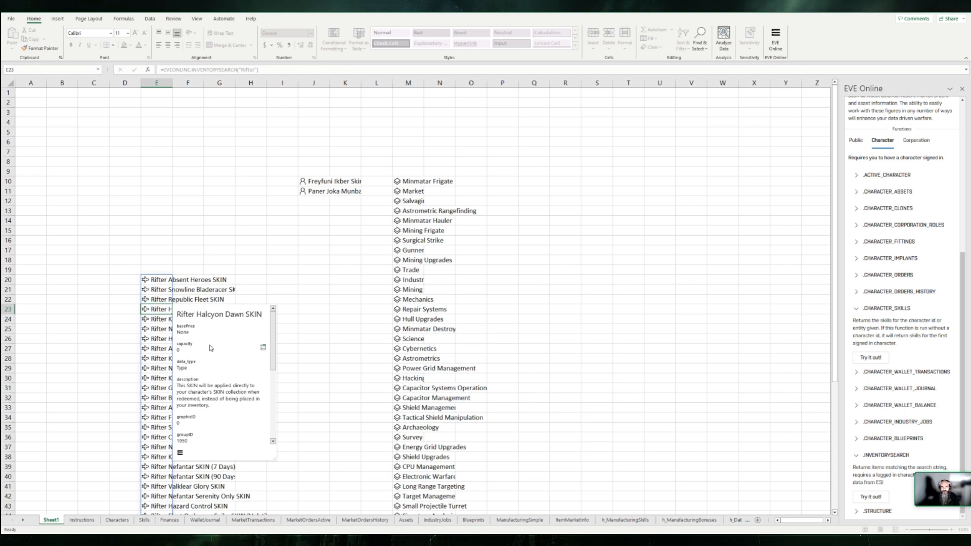
key("Escape")
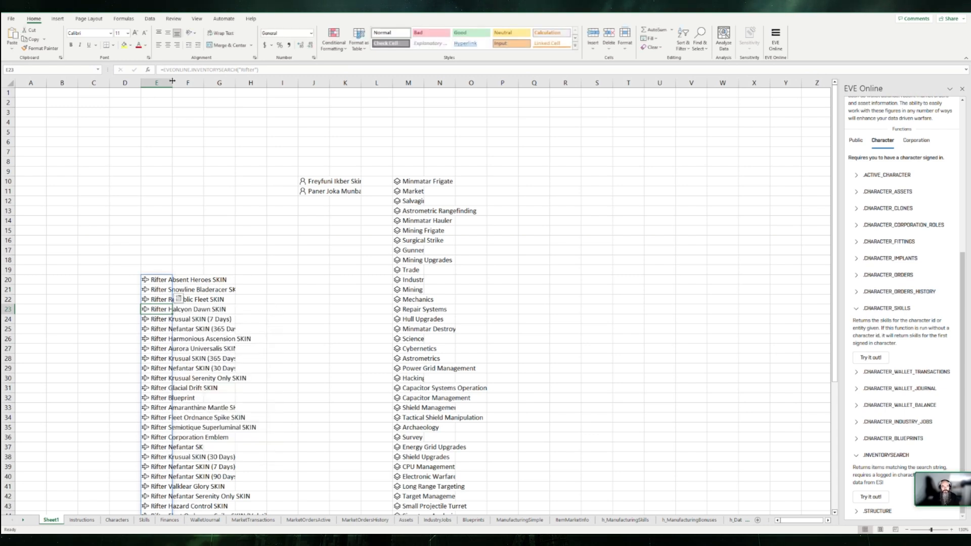
Step: Widen column E to fit its contents so the full Rifter item names can be read
double_click(173, 82)
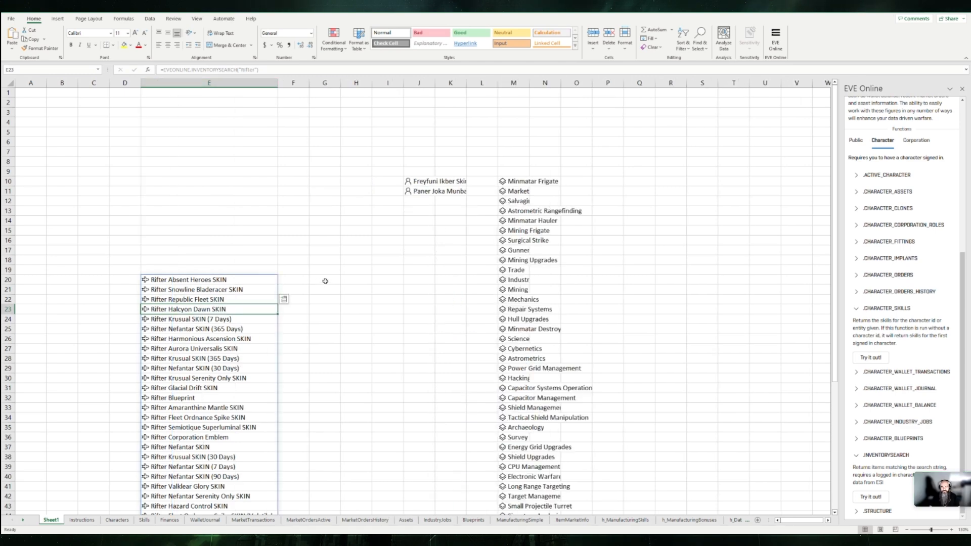
left_click(200, 268)
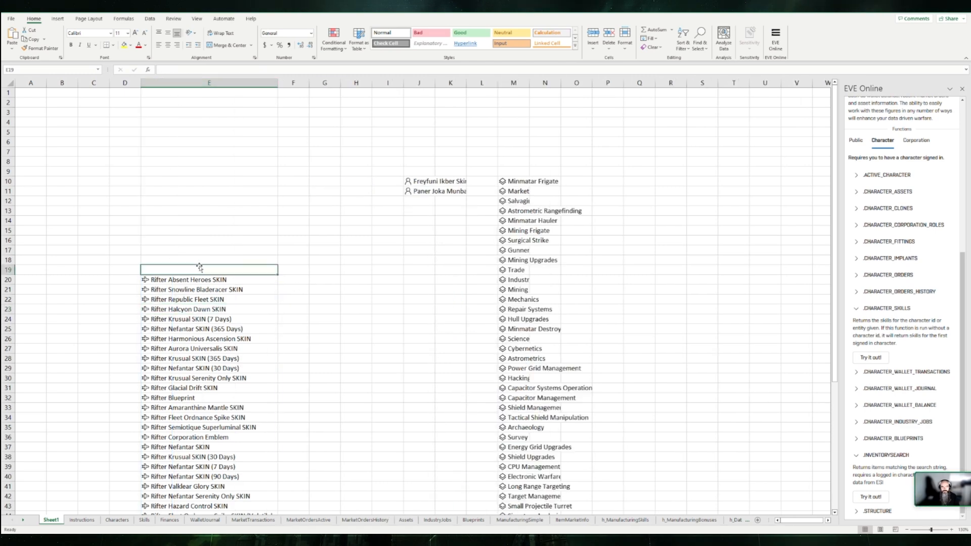
left_click(293, 279)
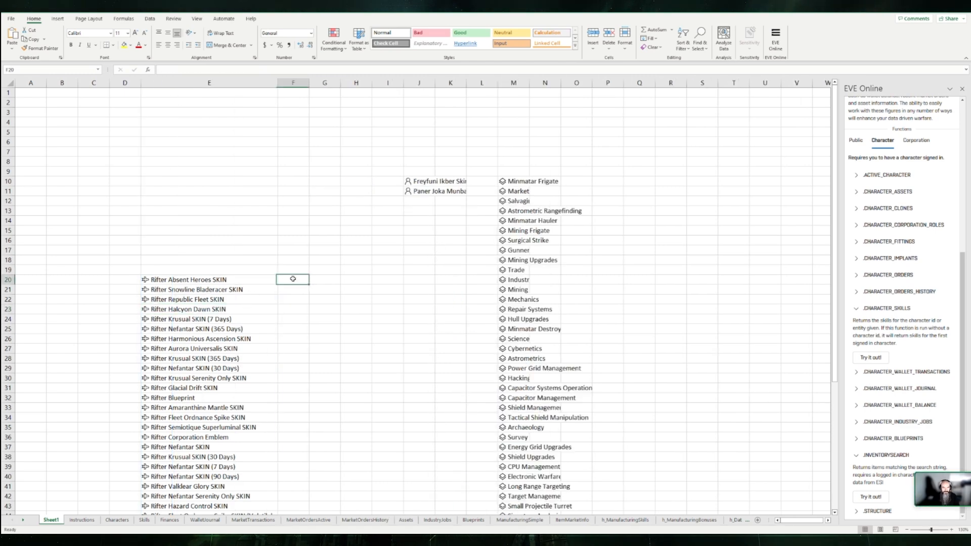
Step: Enter the formula =E32.volume in cell F32 to extract the Rifter Blueprint's volume field
left_click(293, 397)
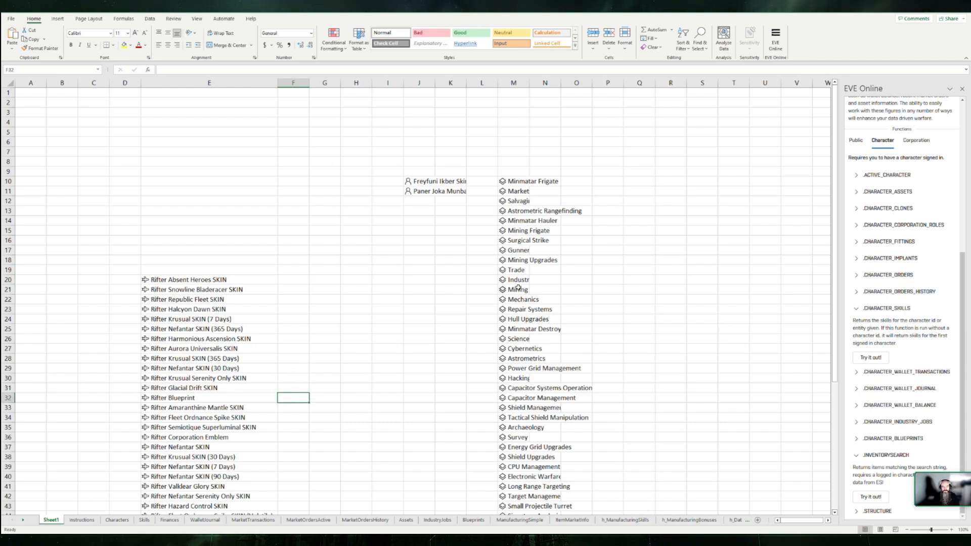
type("=")
key("Left")
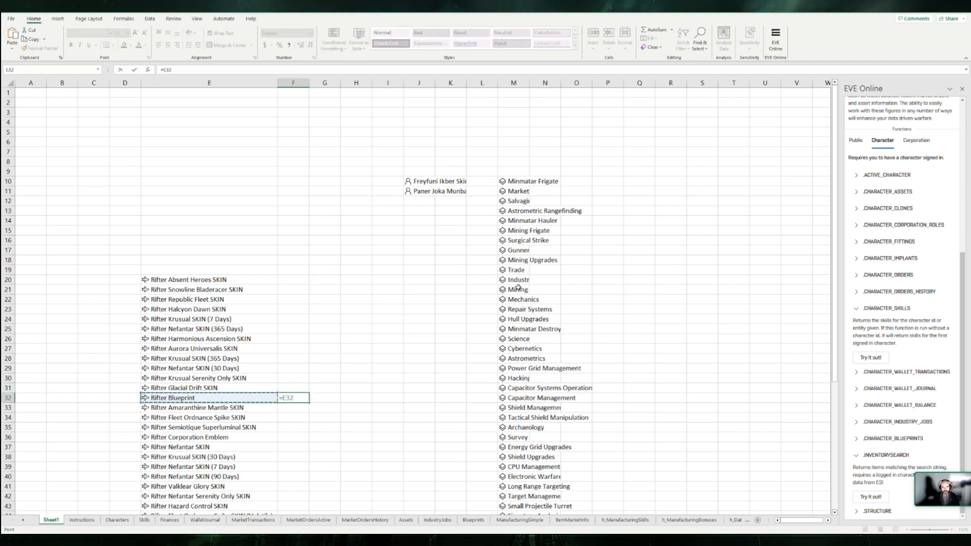
type(".")
key("Down")
key("Down")
key("Down")
key("Down")
key("Down")
key("Down")
key("Down")
key("Down")
key("Down")
key("Down")
key("Down")
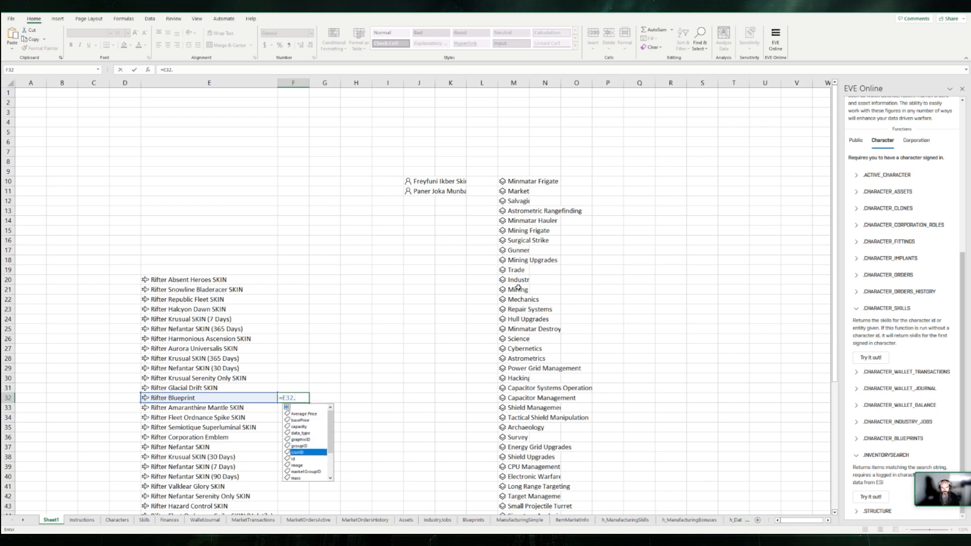
key("Down")
key("Down")
key("Down")
key("Down")
key("Down")
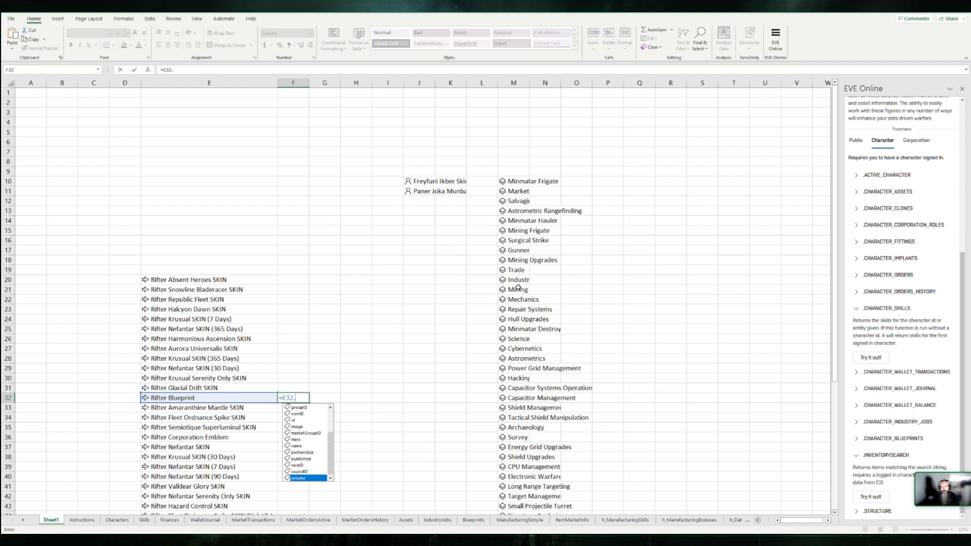
key("Up")
key("Up")
key("Up")
key("Up")
key("Up")
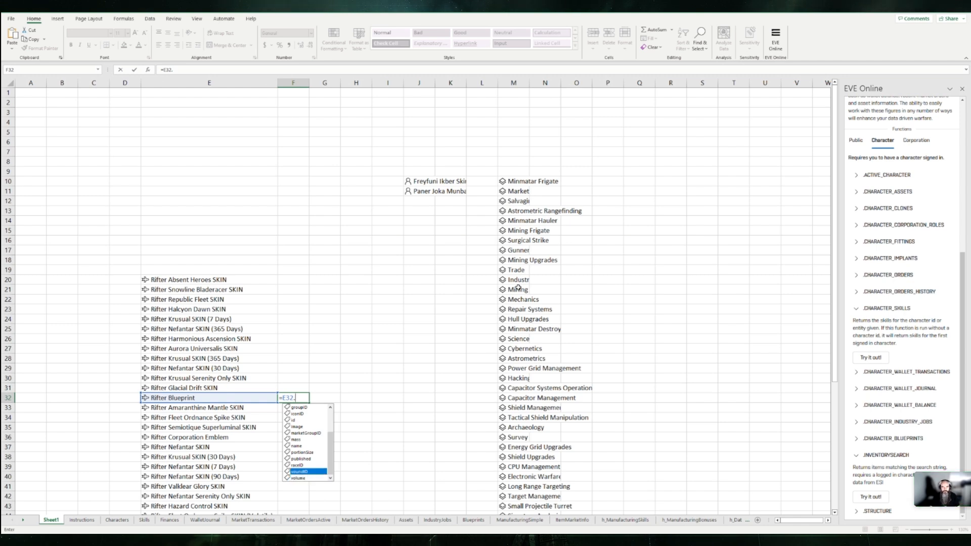
key("Down")
key("Down")
key("Down")
key("Down")
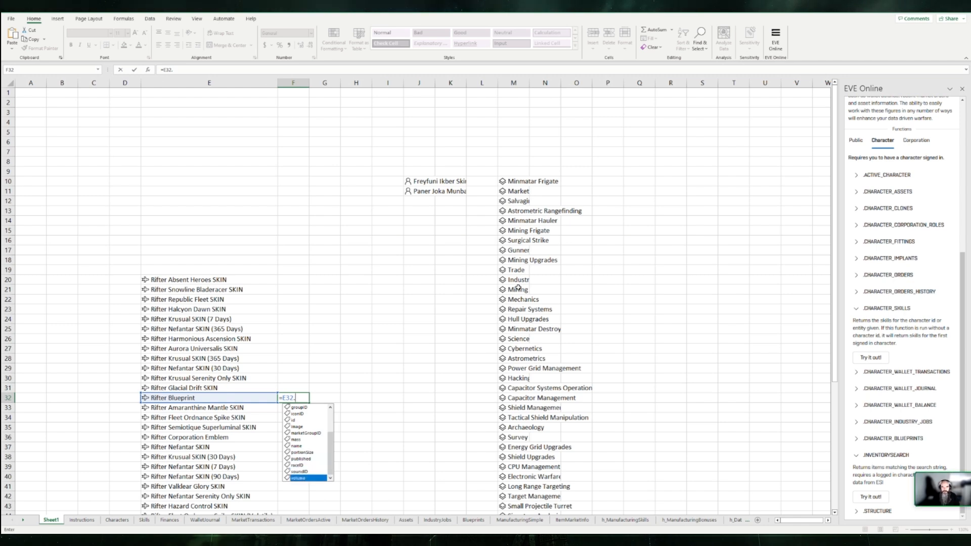
key("Tab")
key("ctrl+Return")
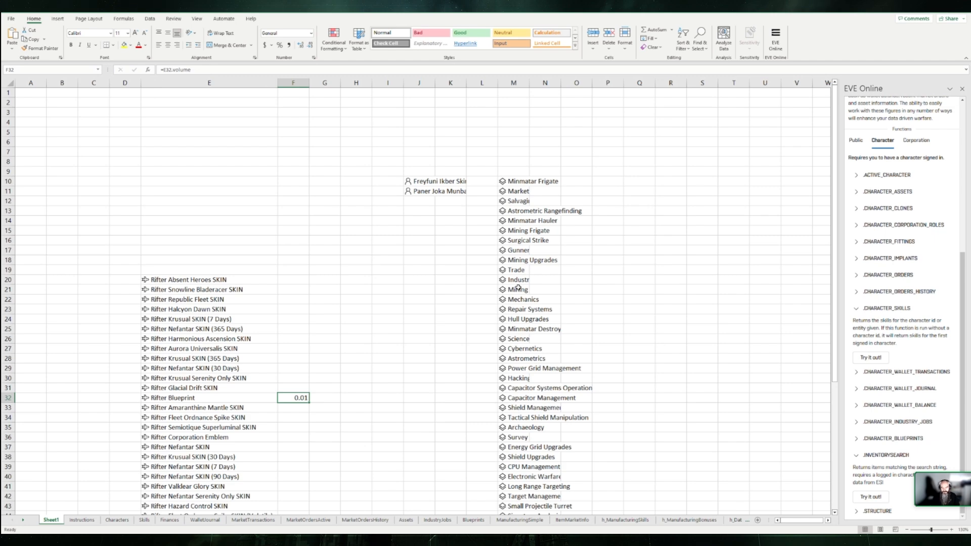
Step: Examine the list of data fields offered for the Rifter Blueprint in E32 from a formula in F32, and abandon the edit
type("=E32.")
key("Left")
type(".")
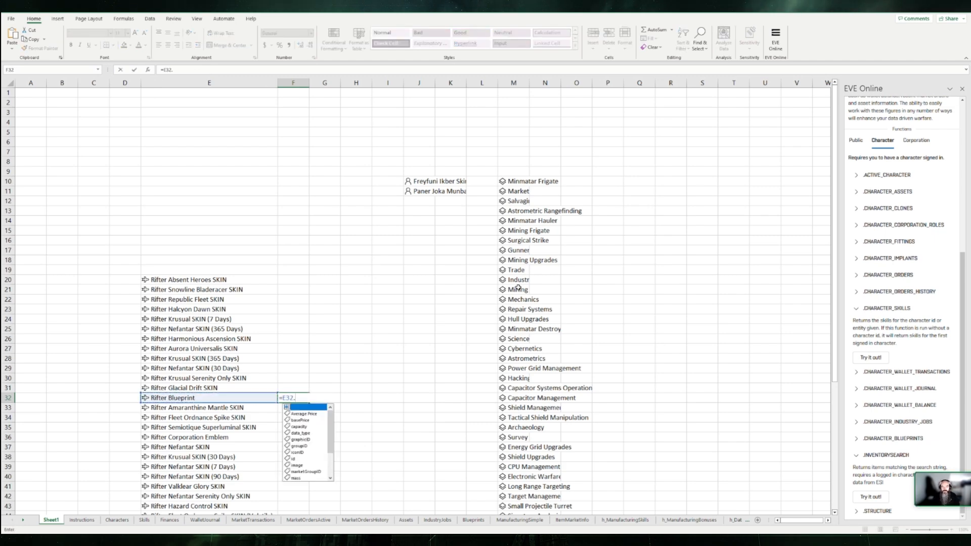
key("Down")
key("Down")
key("Down")
key("Down")
key("Down")
key("Down")
key("Down")
key("Down")
key("Down")
key("Down")
key("Down")
key("Down")
key("Down")
key("Down")
key("Down")
key("Down")
key("Down")
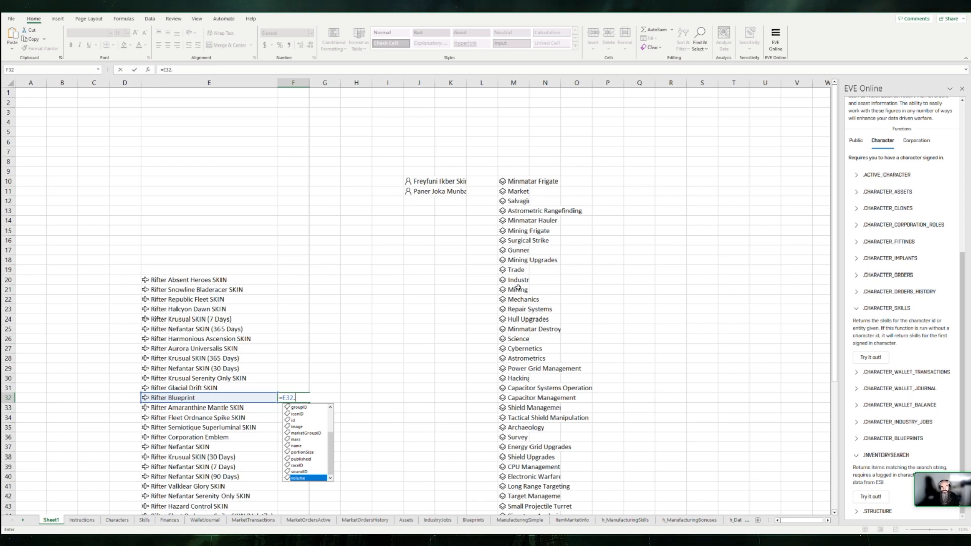
key("Up")
key("Up")
key("Up")
key("Up")
key("Up")
key("Up")
key("Up")
key("Up")
key("Up")
key("Up")
key("Up")
key("Up")
key("Up")
key("Up")
key("Up")
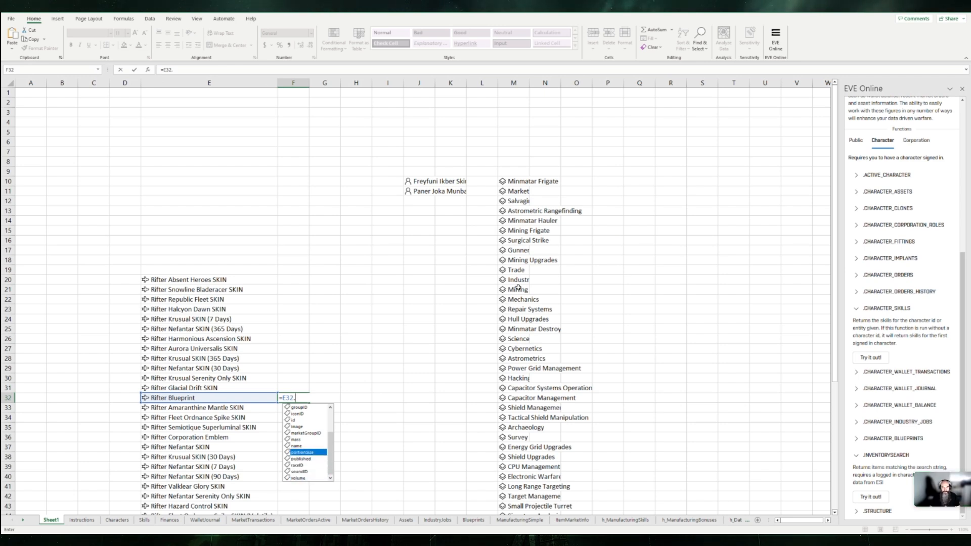
key("Down")
key("Down")
key("Down")
key("Down")
key("Down")
key("Down")
key("Down")
key("Down")
key("Down")
key("Down")
key("Down")
key("Down")
key("Down")
key("Down")
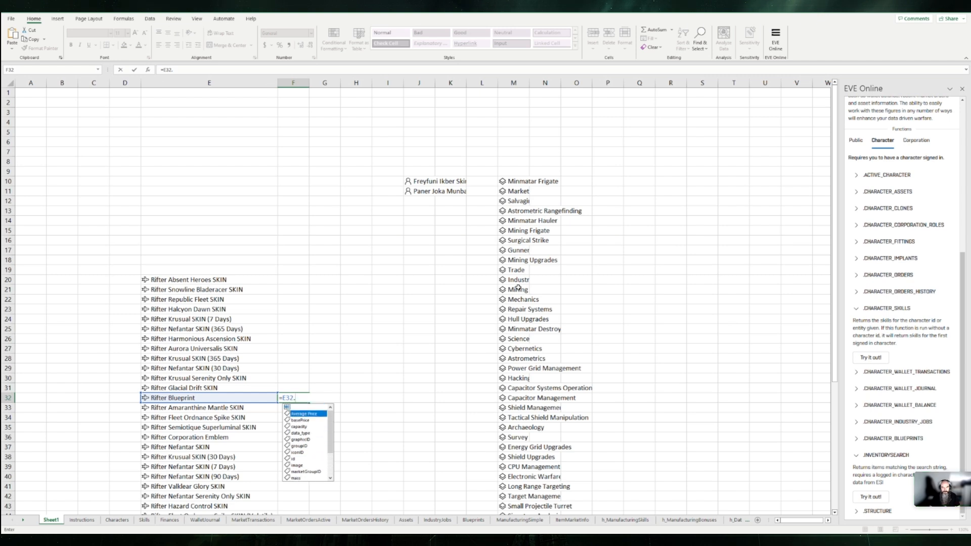
key("Down")
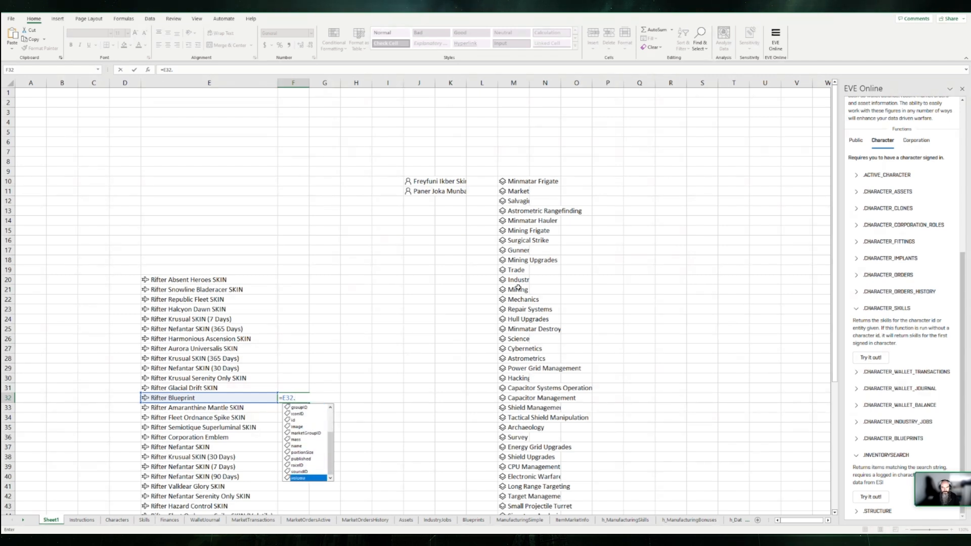
key("Up")
key("Up")
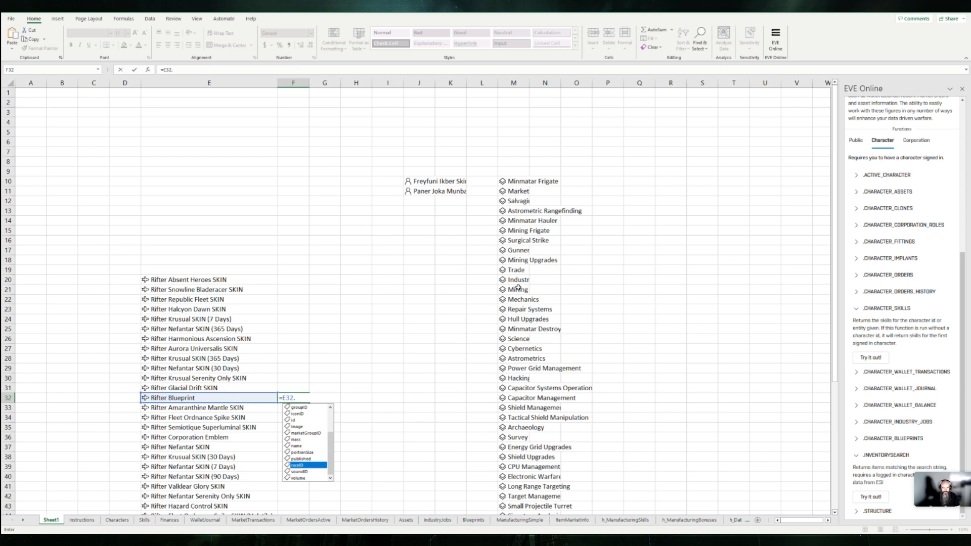
key("Up")
key("Up")
key("Up")
key("Up")
key("Up")
key("Up")
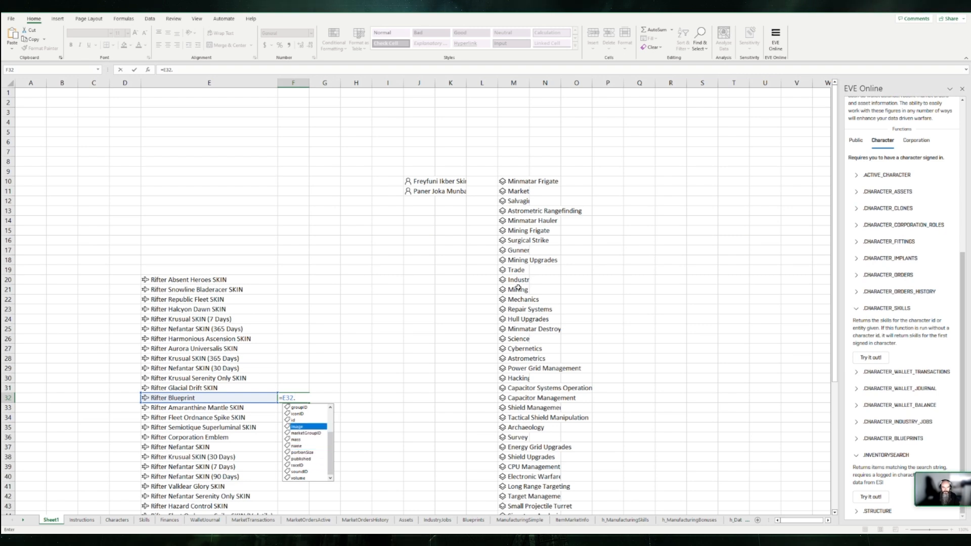
key("Escape")
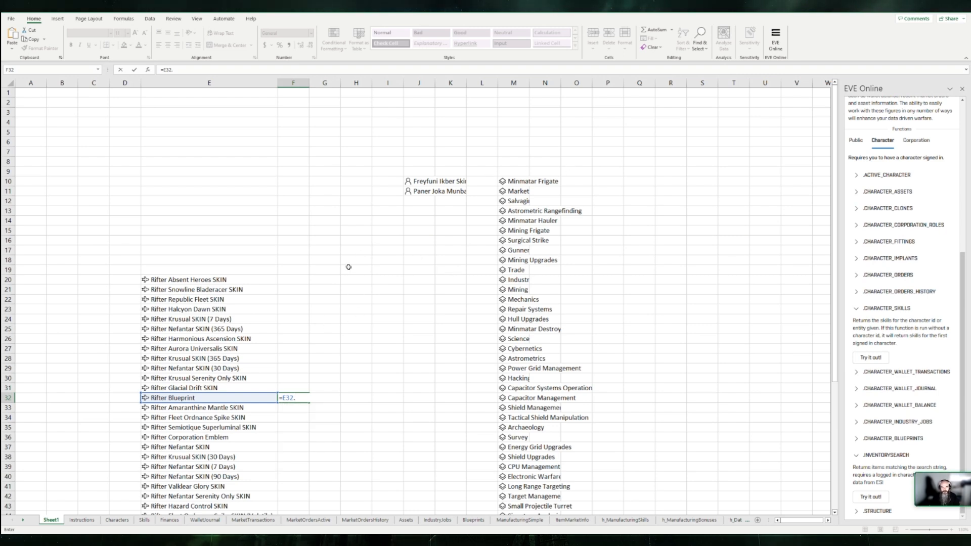
left_click(197, 171)
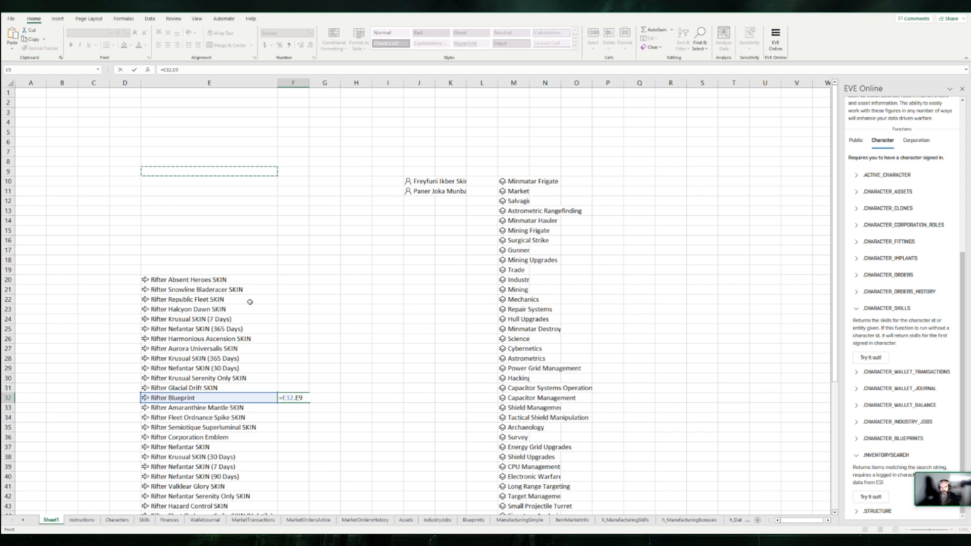
left_click(208, 279)
key("Return")
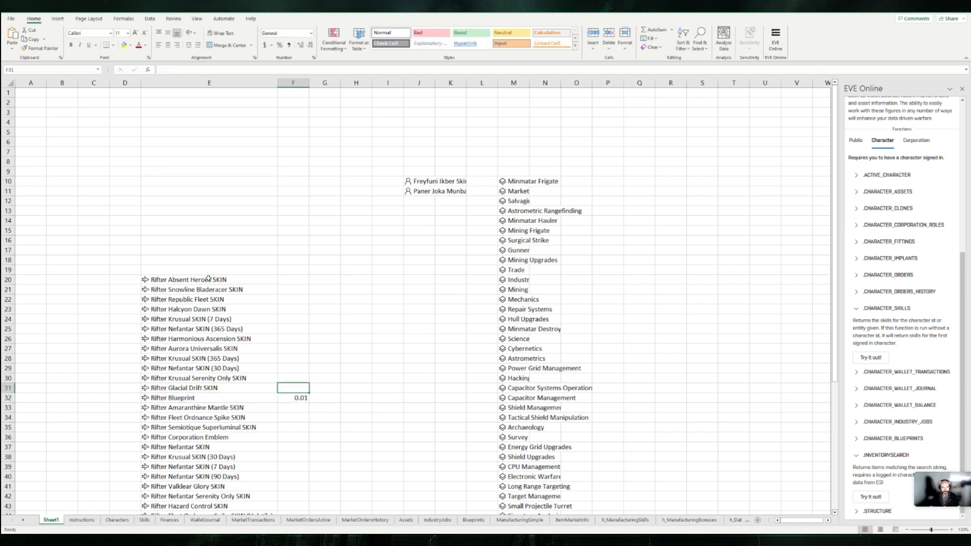
Step: Delete the INVENTORYSEARCH formula from cell E20 and select cell E18
left_click(208, 279)
key("Delete")
key("Up")
key("Up")
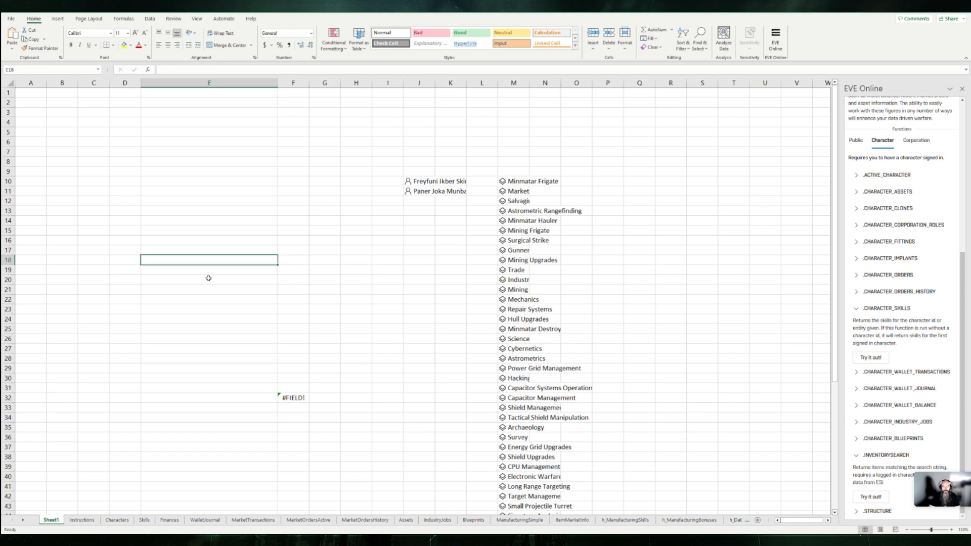
Step: Insert the add-in's CHARACTER_BLUEPRINTS example formula into cell E18 to fetch the owned blueprints
scroll(910, 265, "up", 3)
scroll(910, 265, "down", 3)
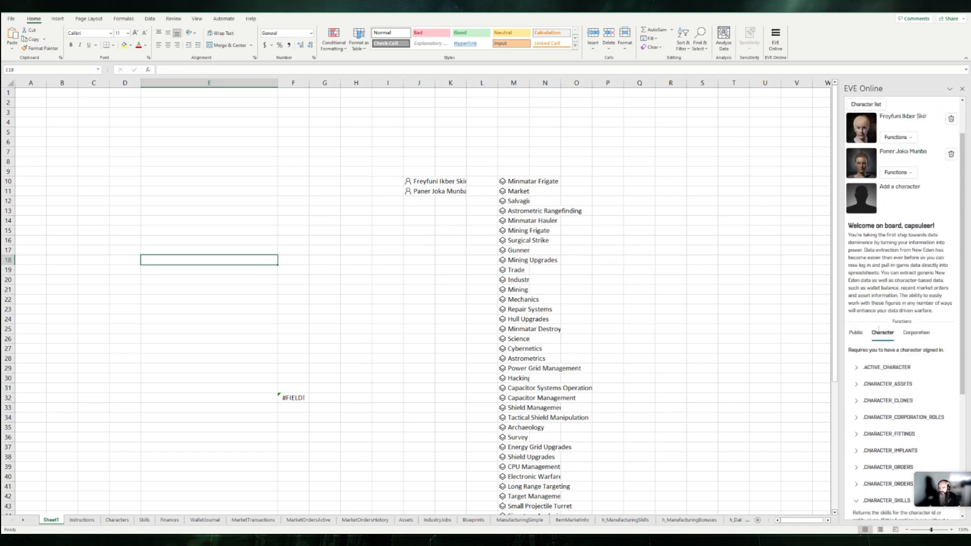
scroll(872, 380, "down", 2)
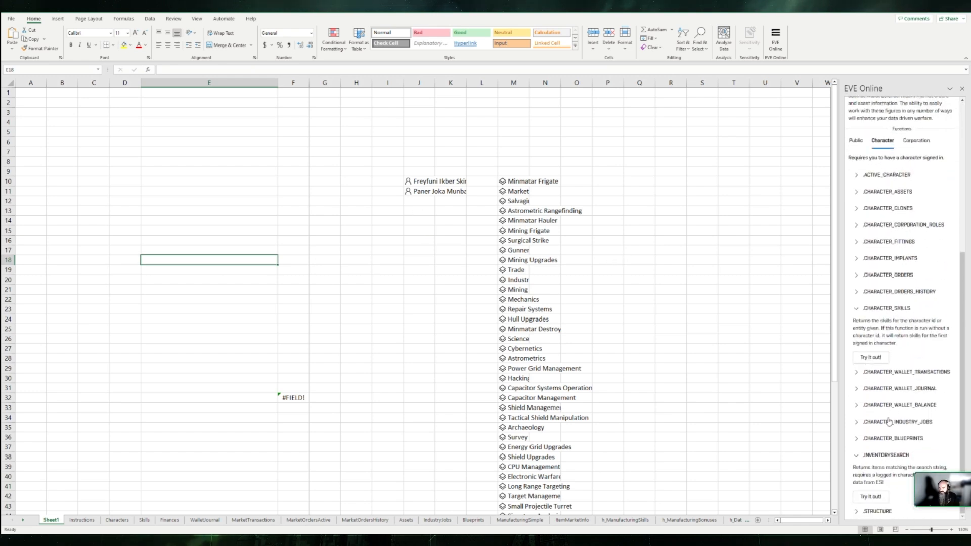
left_click(857, 439)
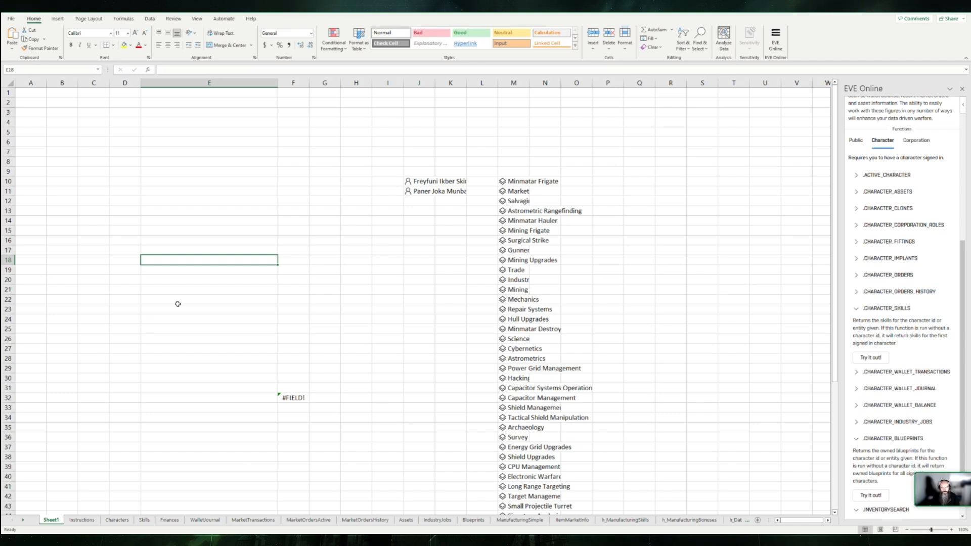
left_click(876, 495)
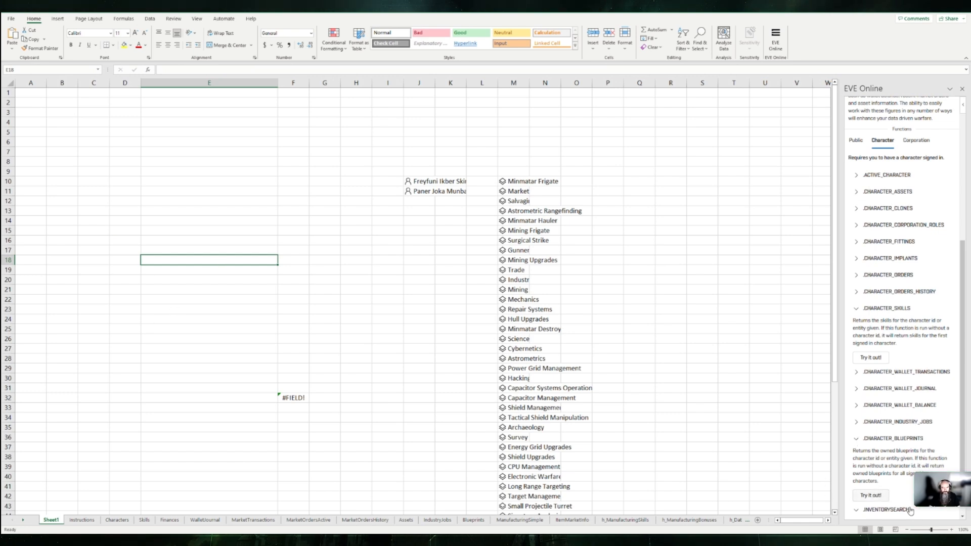
left_click(873, 497)
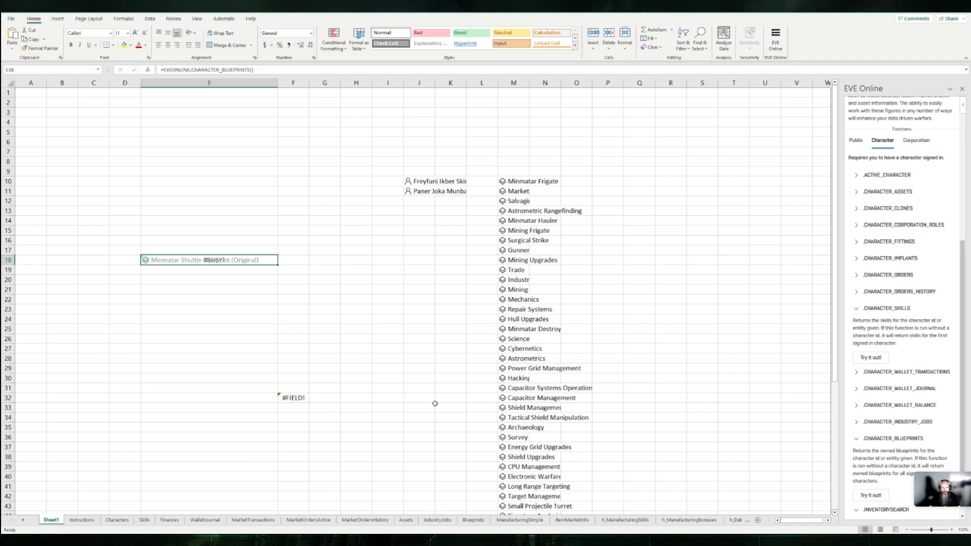
Step: Examine the data fields offered for the Minmatar Shuttle Blueprint in E18 from a formula in F18, and abandon the edit
left_click(287, 263)
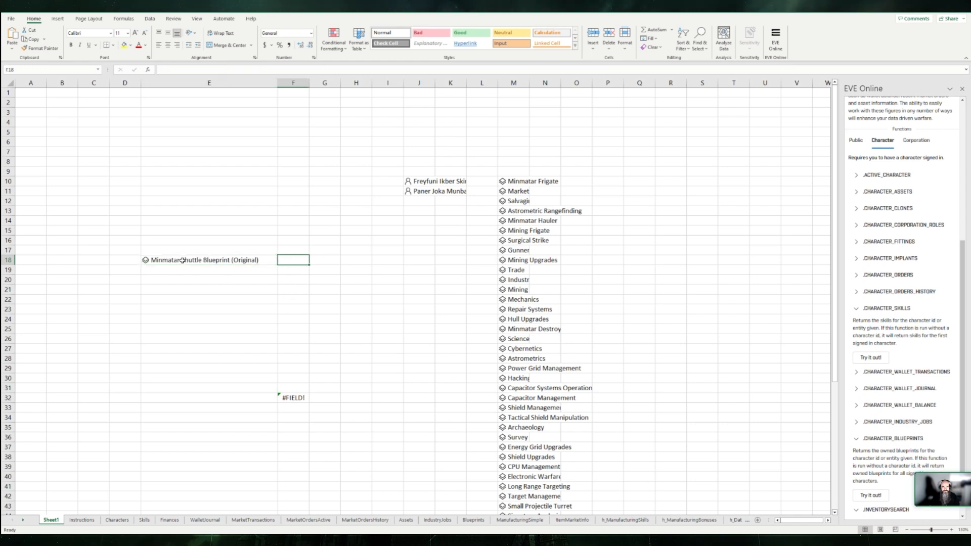
type("=")
key("Left")
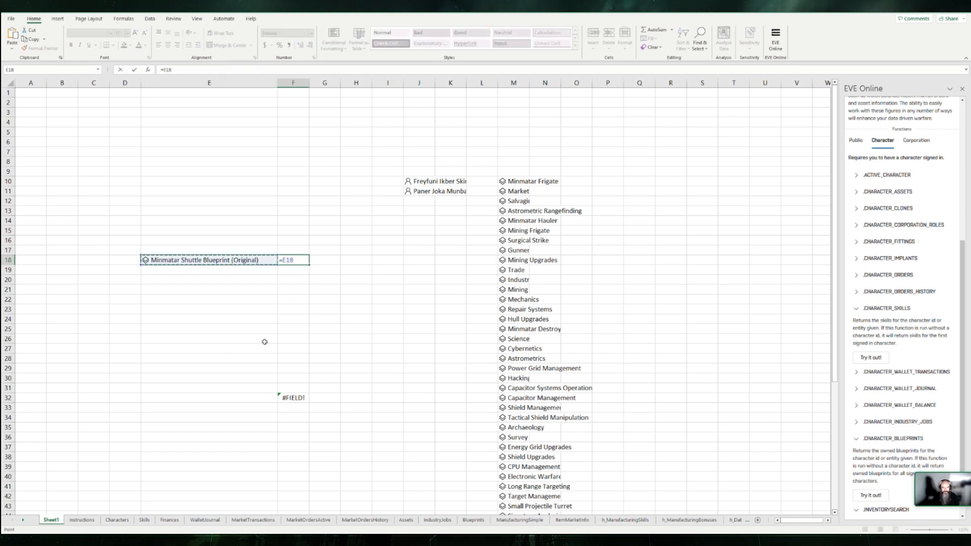
type(".")
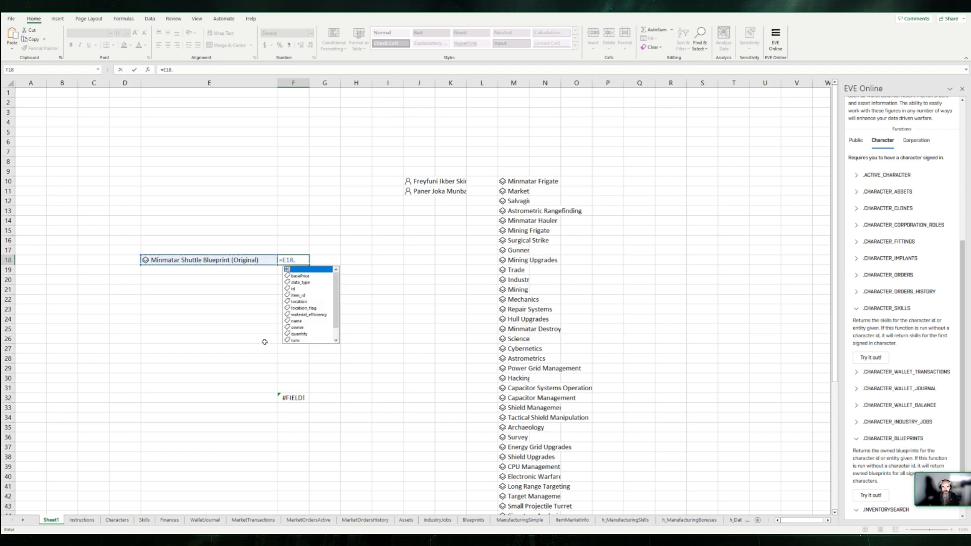
key("Down")
key("Down")
key("Down")
key("Down")
key("Down")
key("Down")
key("Down")
key("Down")
key("Down")
key("Down")
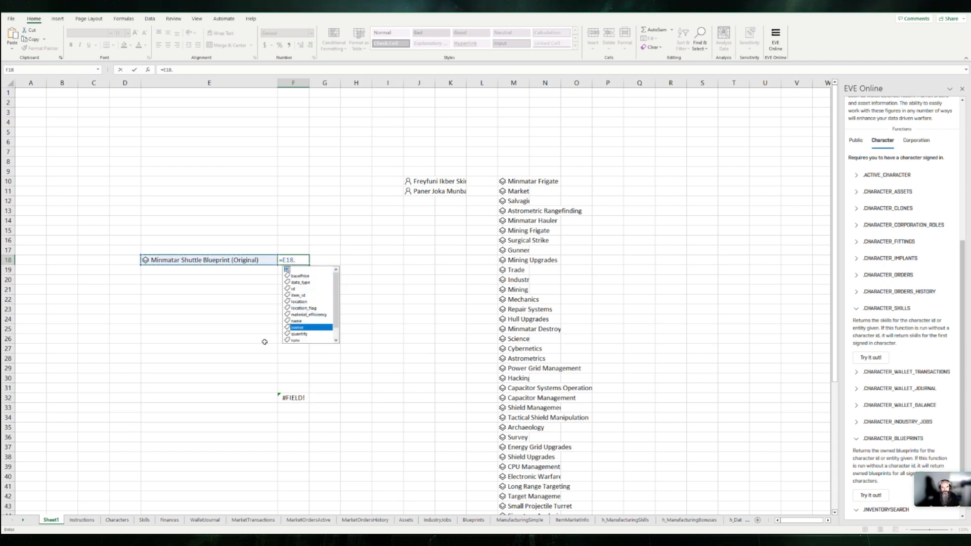
scroll(322, 315, "down", 1)
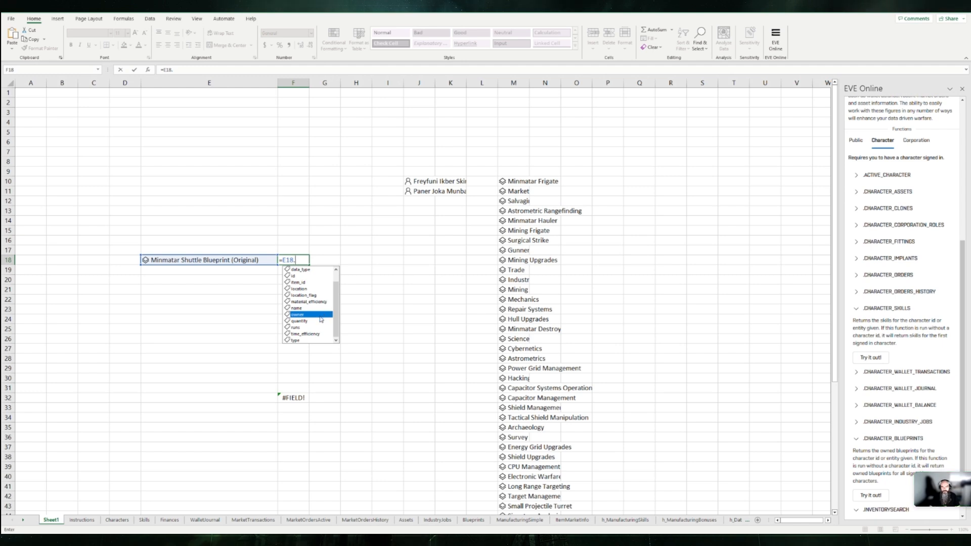
scroll(320, 327, "up", 1)
left_click(309, 322)
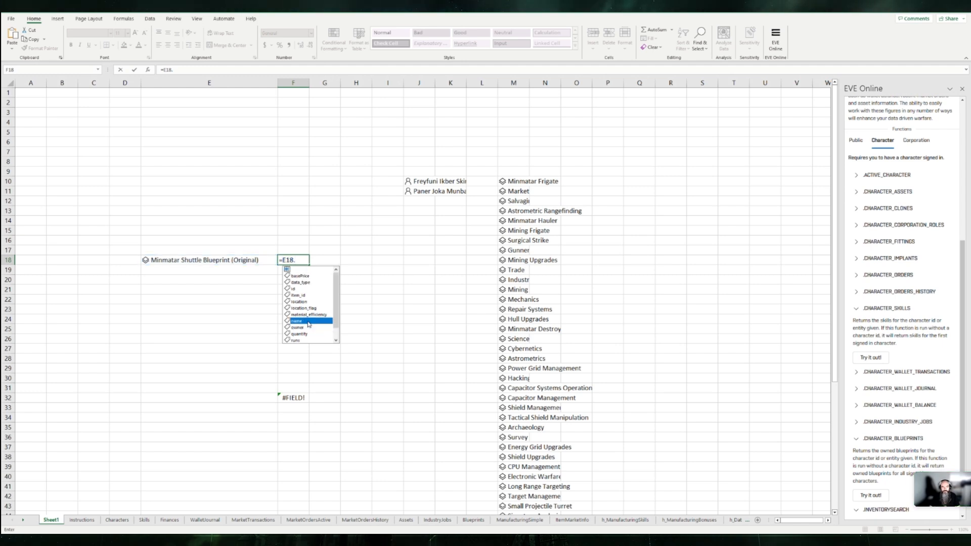
scroll(314, 316, "down", 1)
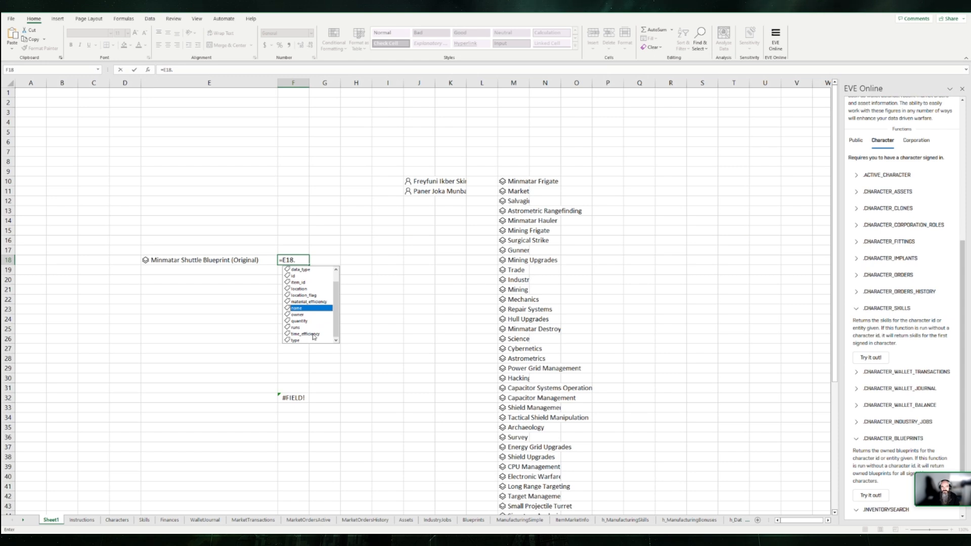
scroll(311, 336, "up", 1)
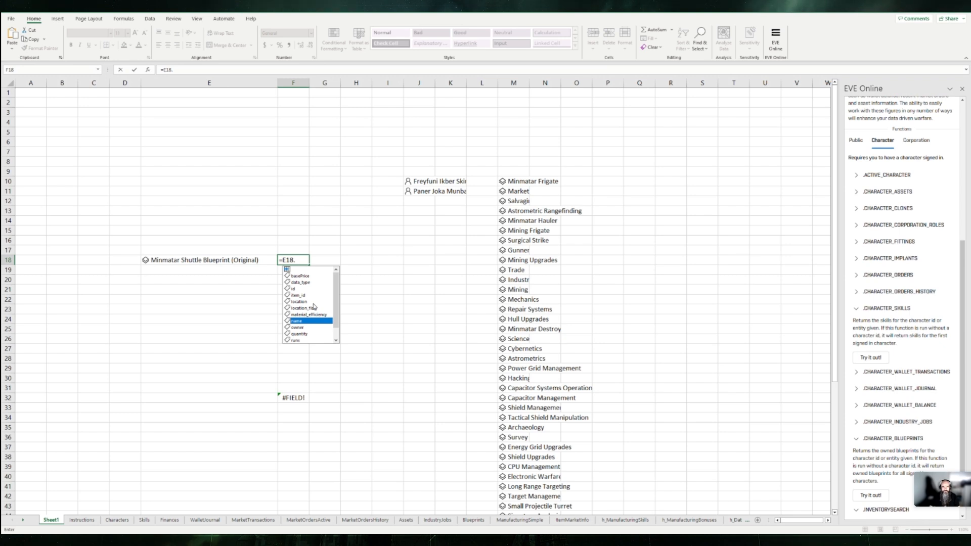
scroll(314, 307, "down", 1)
key("Escape")
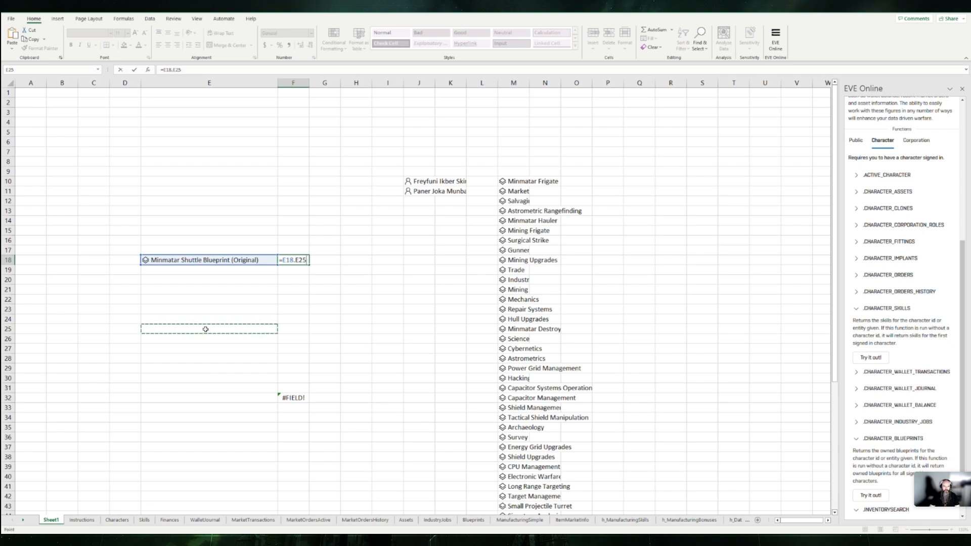
key("Escape")
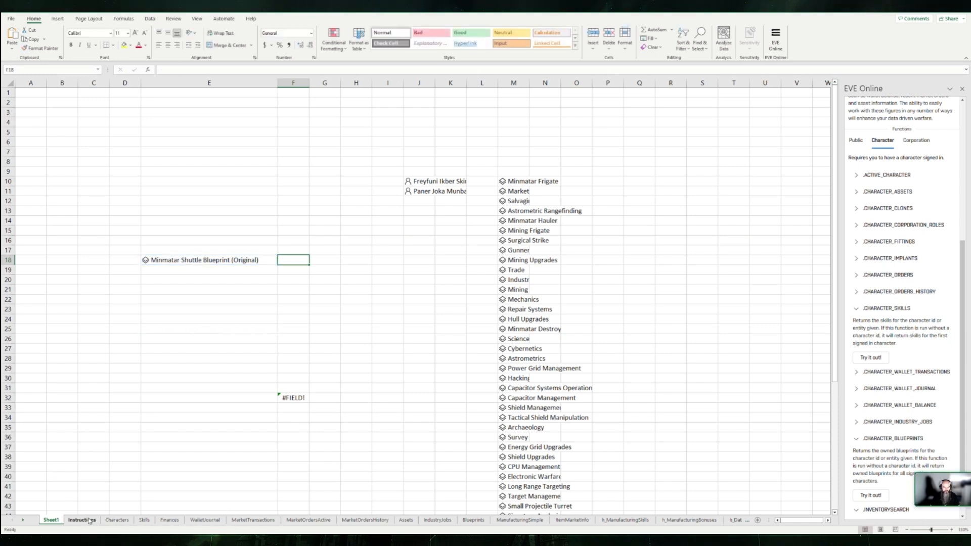
Step: Inspect the formulas in row 2 of the Characters sheet, including the character, name, ISK Wallet and Skills columns
left_click(117, 521)
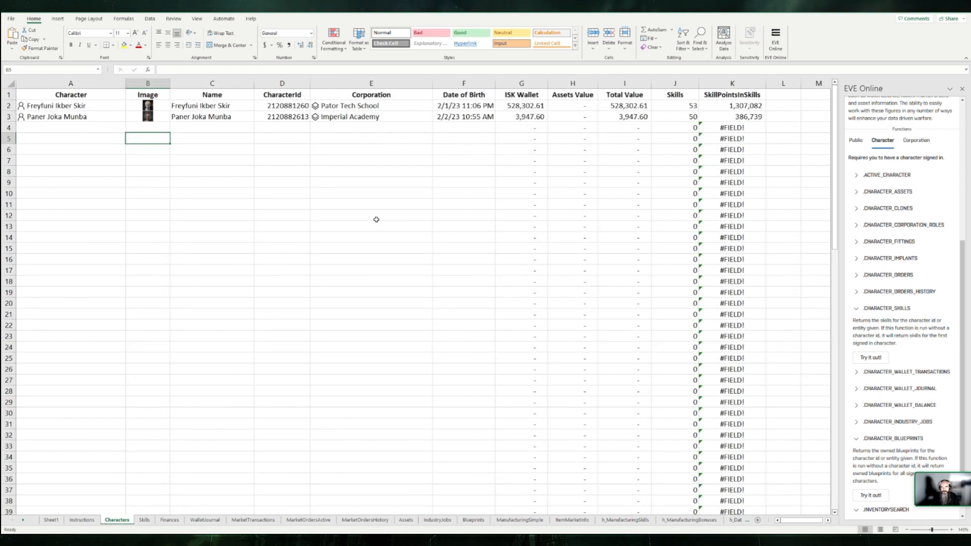
left_click(84, 110)
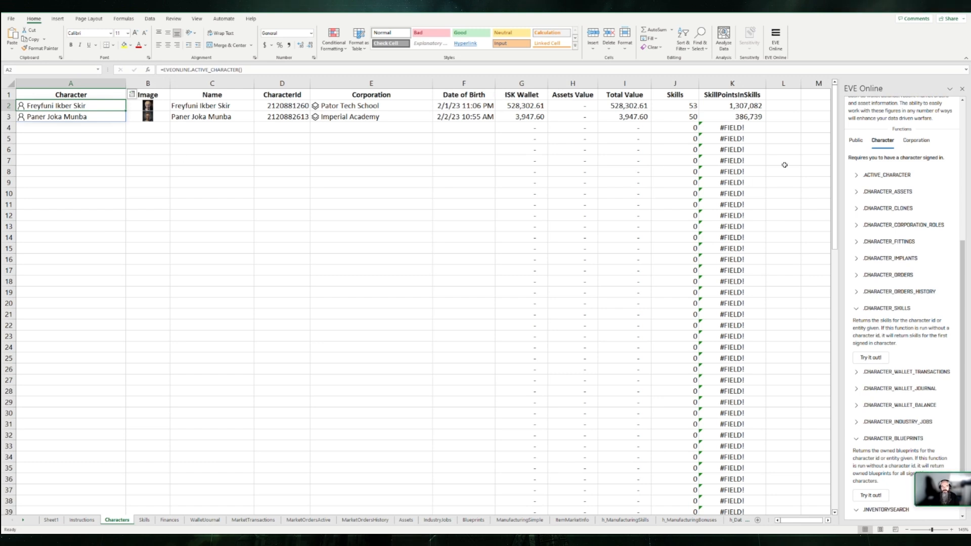
left_click(199, 110)
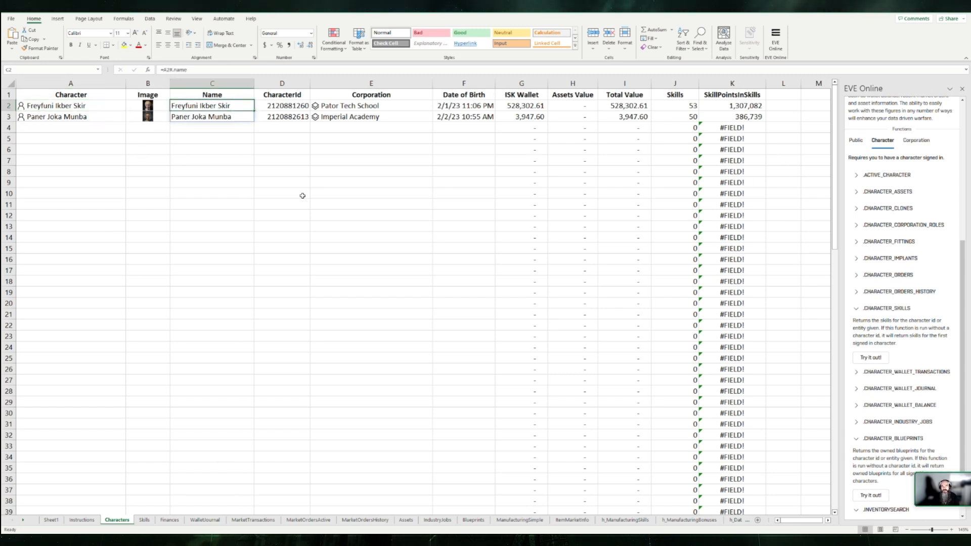
key("Right")
key("Right")
key("Right")
key("Right")
key("Right")
key("Right")
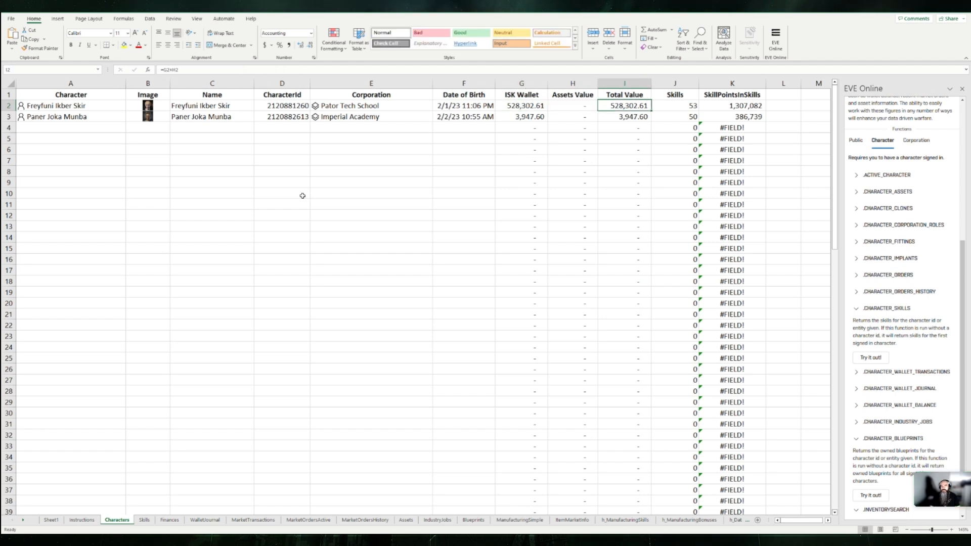
left_click(523, 105)
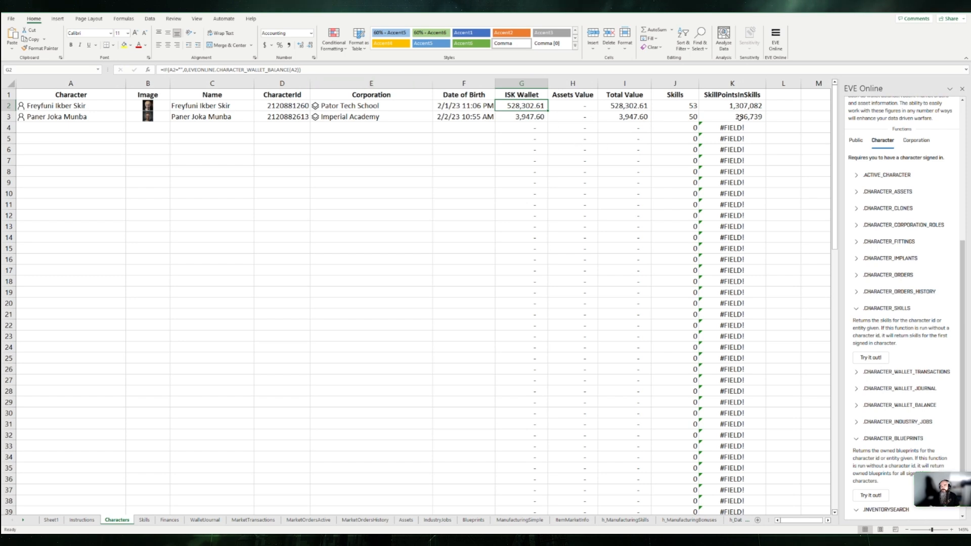
left_click(679, 104)
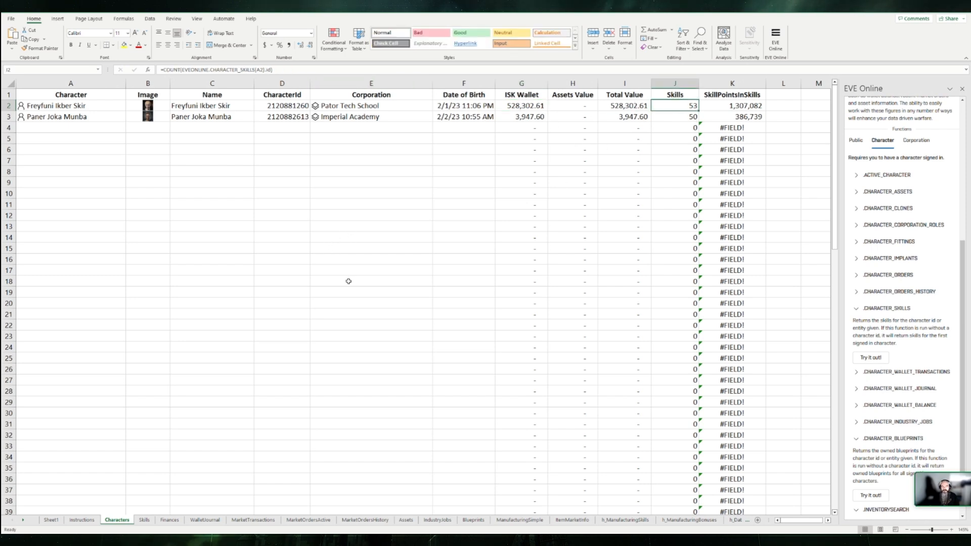
Step: On the Skills sheet, choose the first listed character in the SelectCharacter cell A2 to load that character's skills
left_click(144, 520)
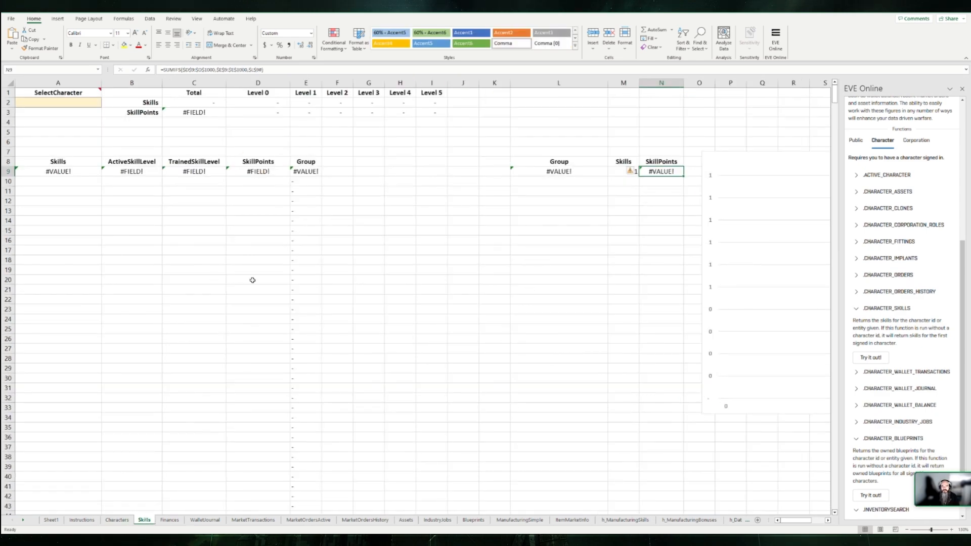
left_click(64, 101)
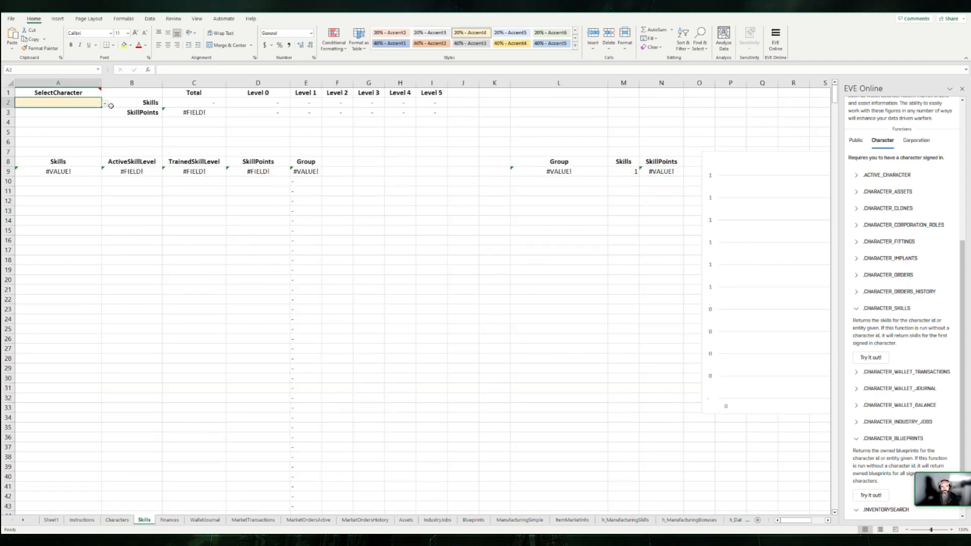
left_click(60, 112)
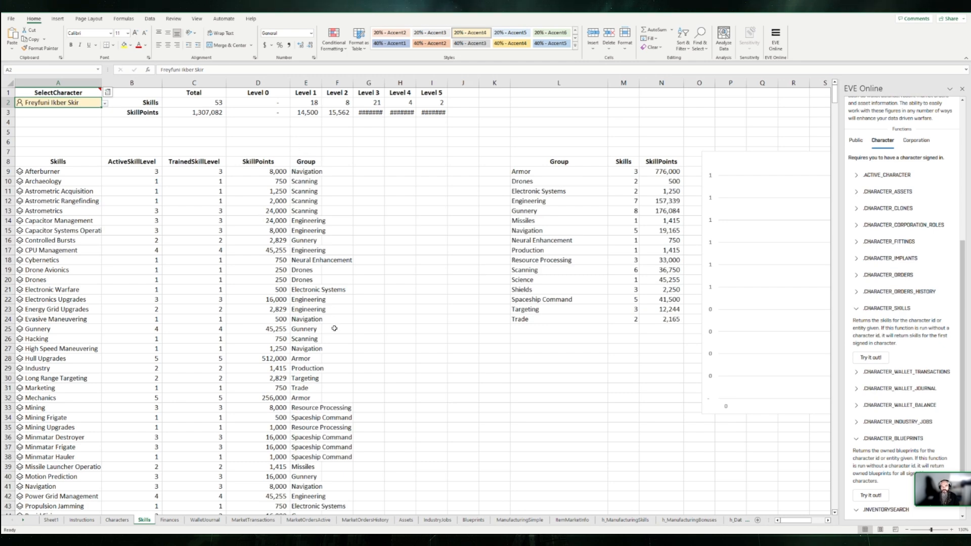
Step: Examine the SkillPoints chart beside the skill group table, and return to the skills list with cell H9 selected
scroll(483, 237, "right", 5)
left_click(531, 338)
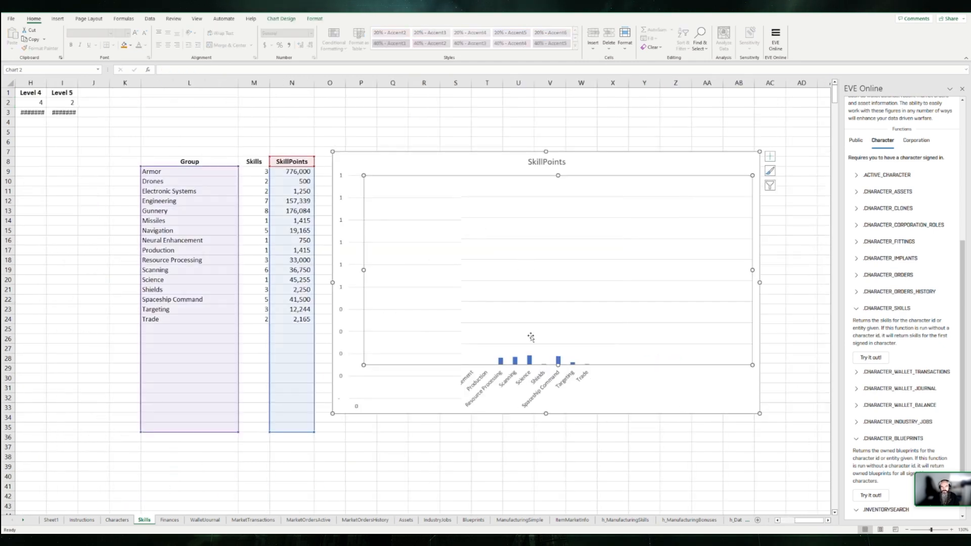
scroll(526, 329, "right", 6)
scroll(513, 317, "left", 5)
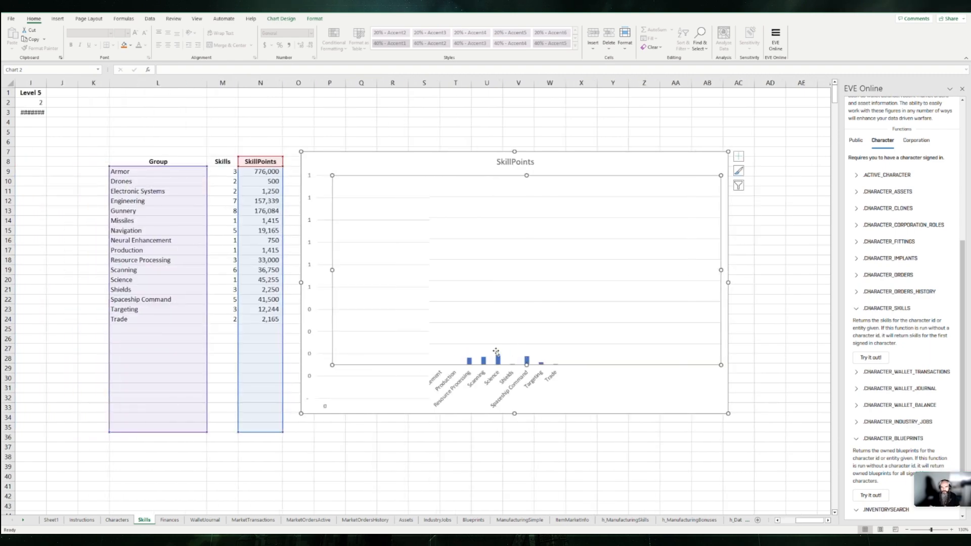
scroll(434, 278, "left", 5)
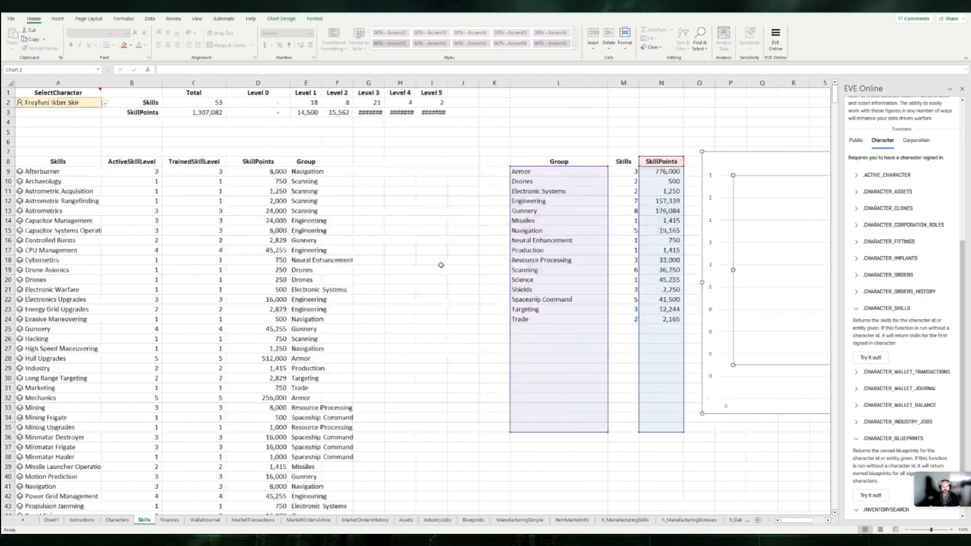
left_click(400, 172)
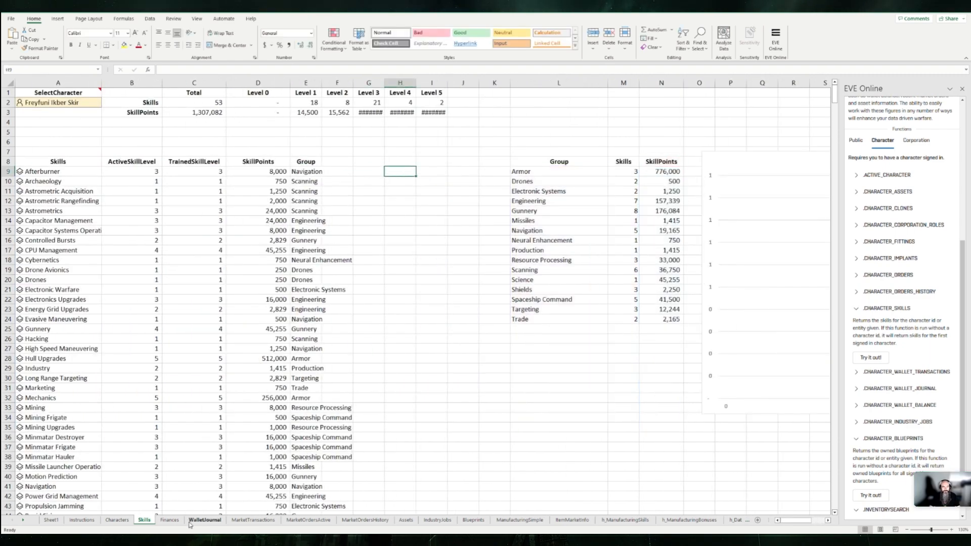
Step: View the Finances sheet and inspect the CHARACTER_ASSETS formula in cell A2 of the Assets sheet without changing it
left_click(170, 520)
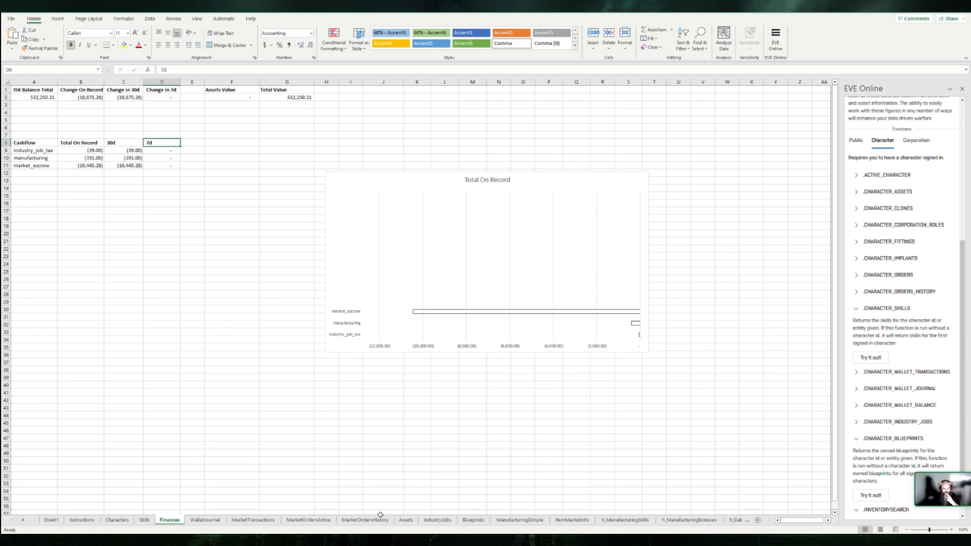
left_click(407, 521)
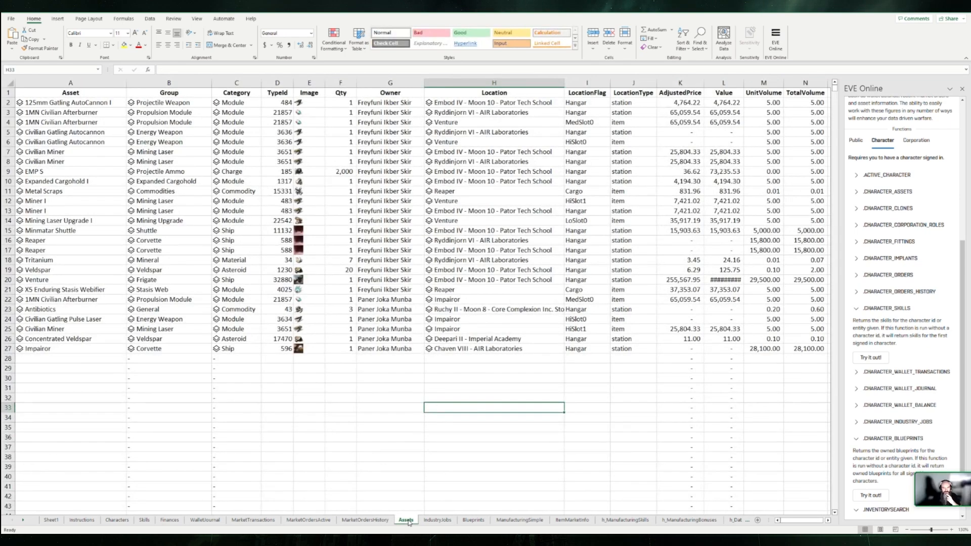
double_click(64, 104)
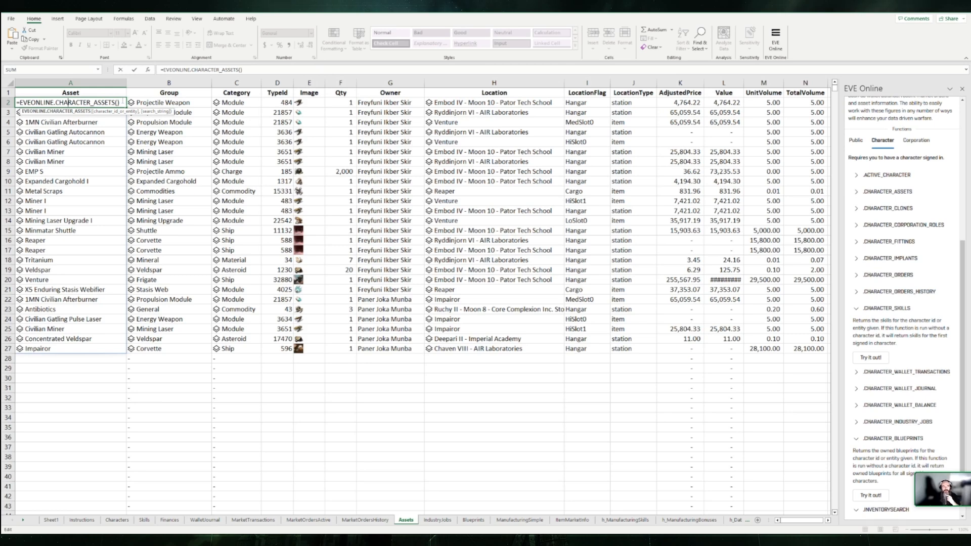
key("Return")
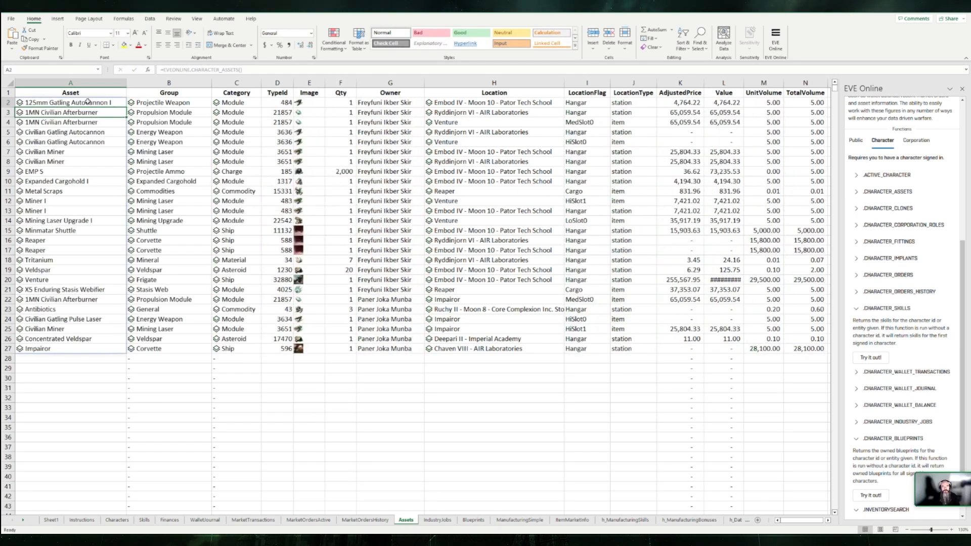
left_click(87, 101)
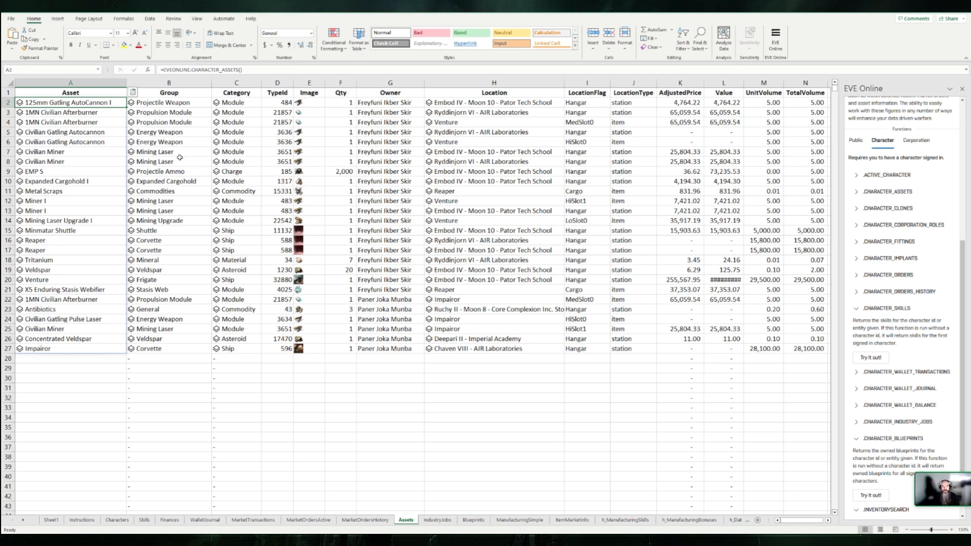
left_click(241, 69)
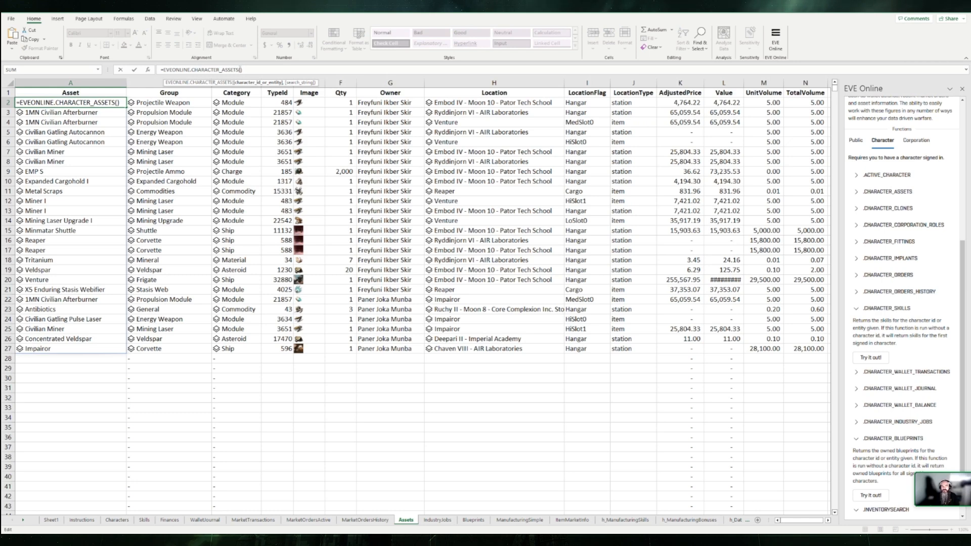
key("Escape")
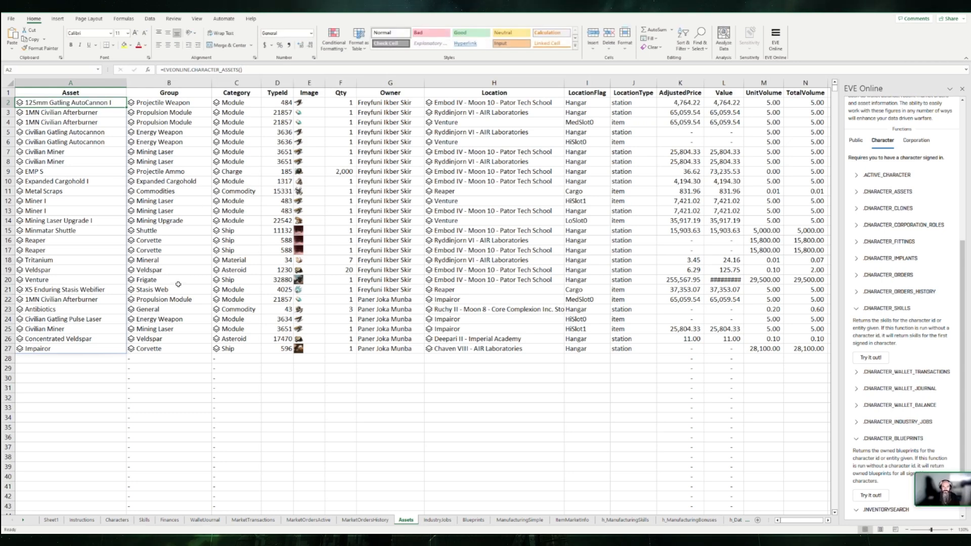
Step: Inspect the Group column formula in cell B2 of the Assets sheet, and select the empty cell A31
left_click(101, 371)
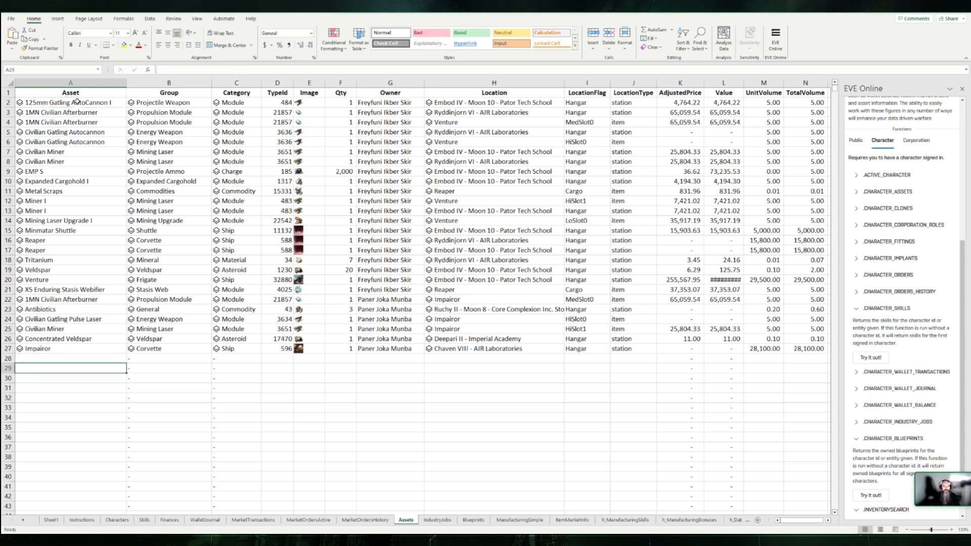
left_click(148, 105)
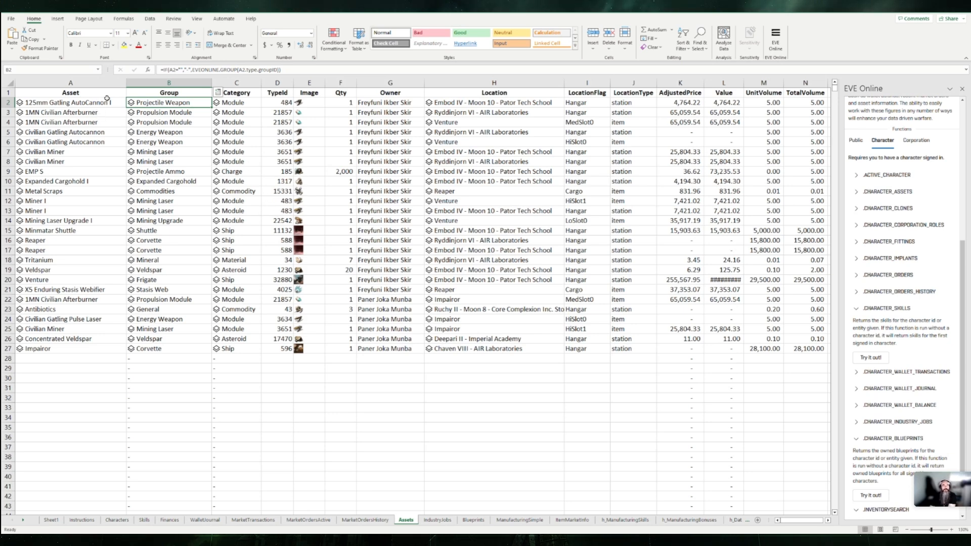
left_click(92, 391)
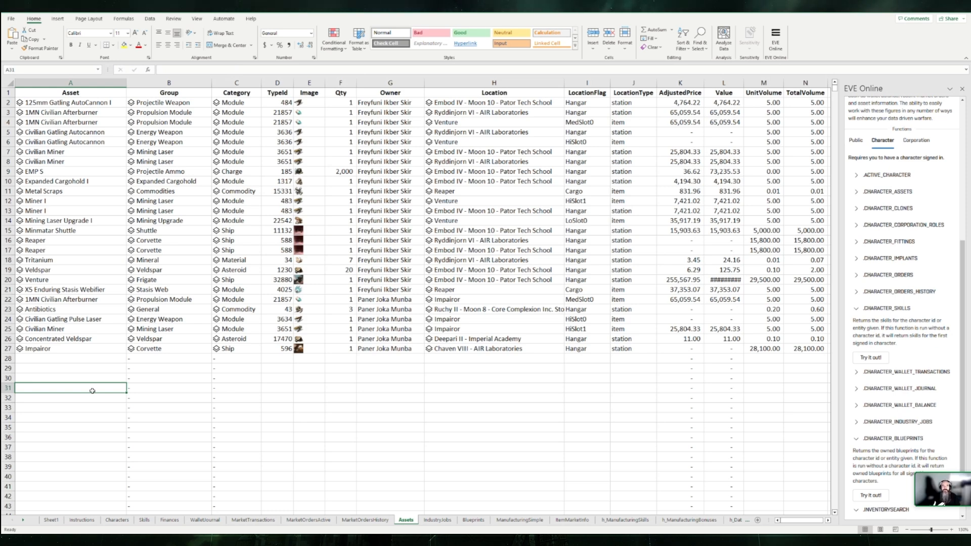
Step: Return to the Characters sheet and review the ACTIVE_CHARACTER formula and character list in column A
left_click(118, 521)
left_click_drag(58, 96, 61, 120)
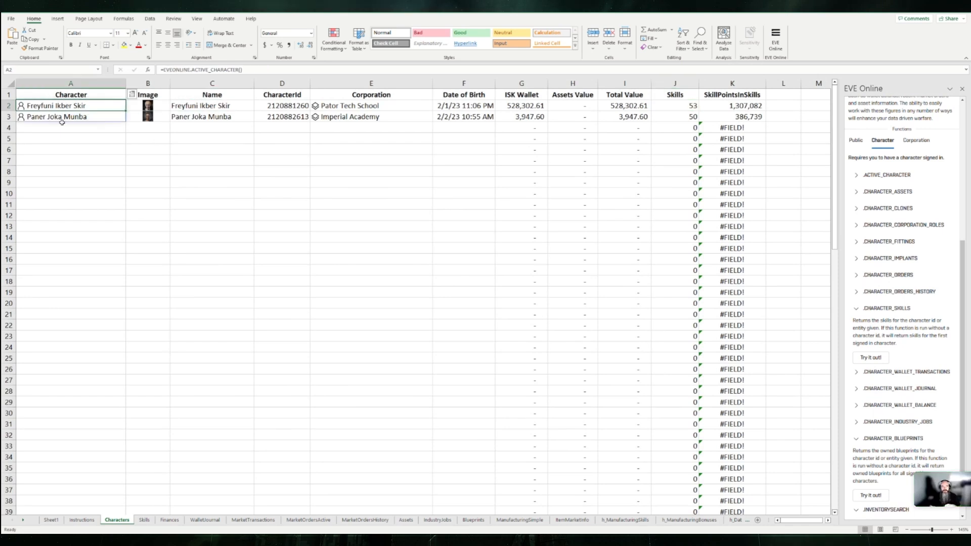
left_click(81, 224)
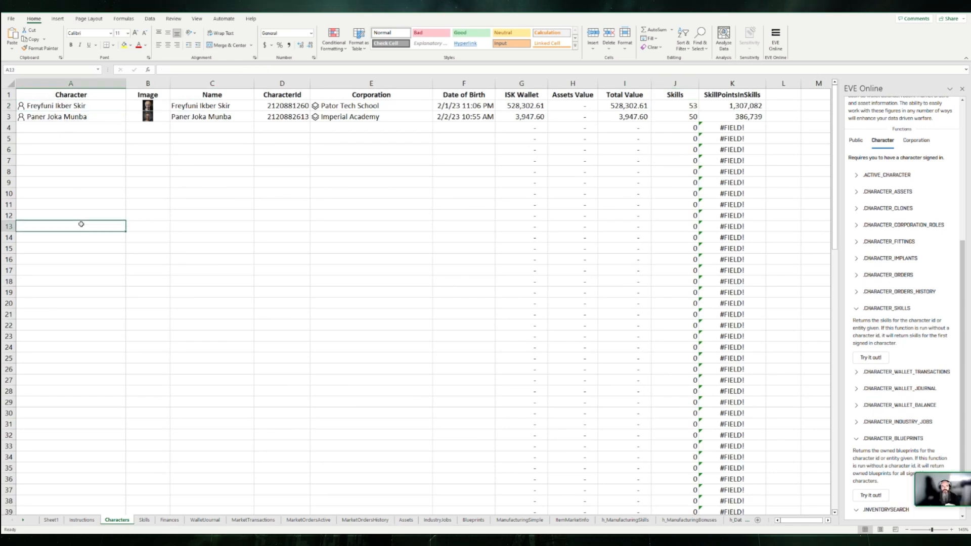
Step: Inspect cell A3 of the Characters sheet, view the Assets sheet, and look over the ManufacturingSimple sheet's setup and results
left_click(56, 117)
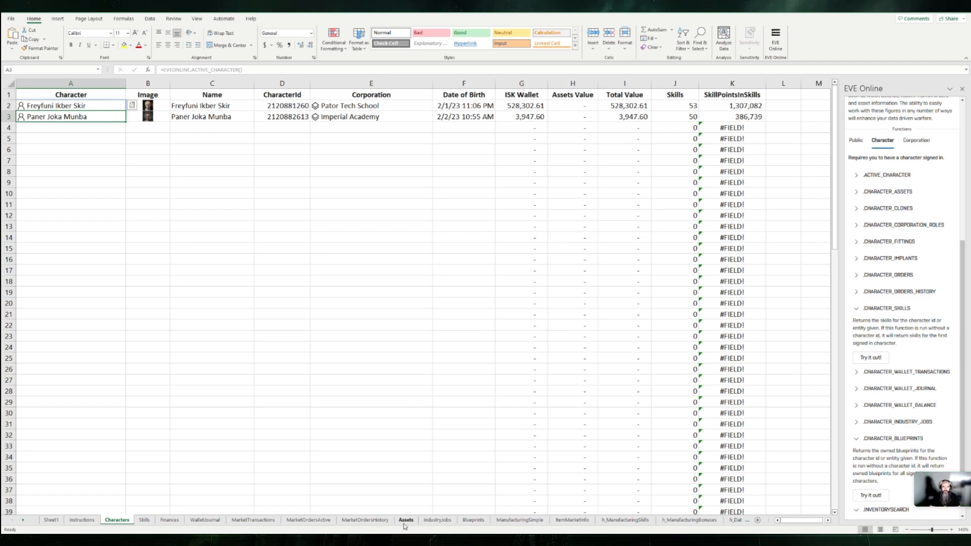
left_click(406, 520)
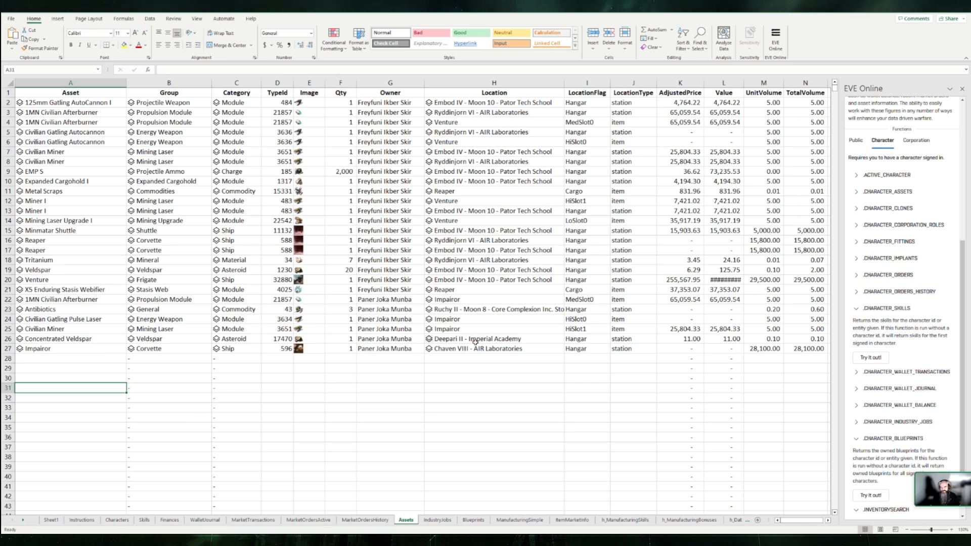
left_click(521, 524)
scroll(253, 227, "down", 3)
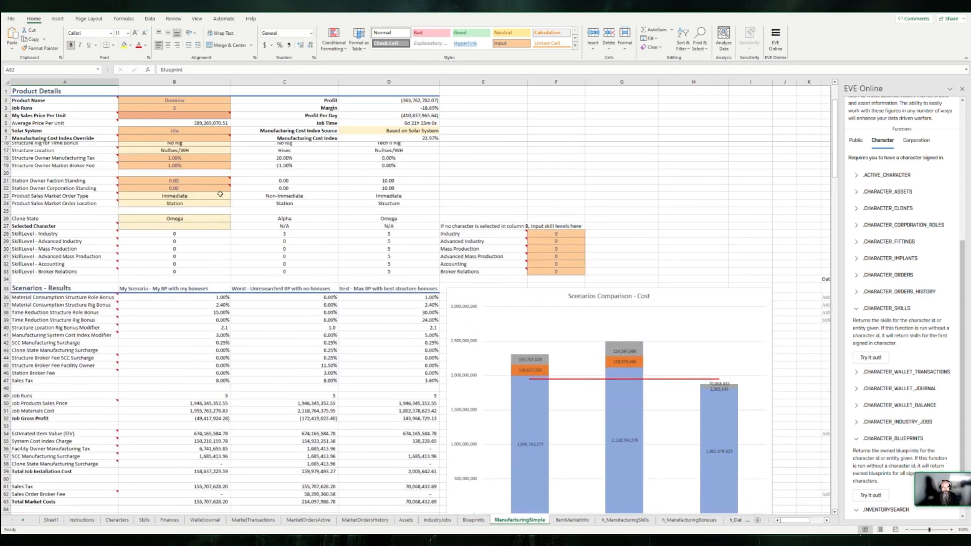
scroll(220, 194, "up", 3)
scroll(235, 212, "up", 2)
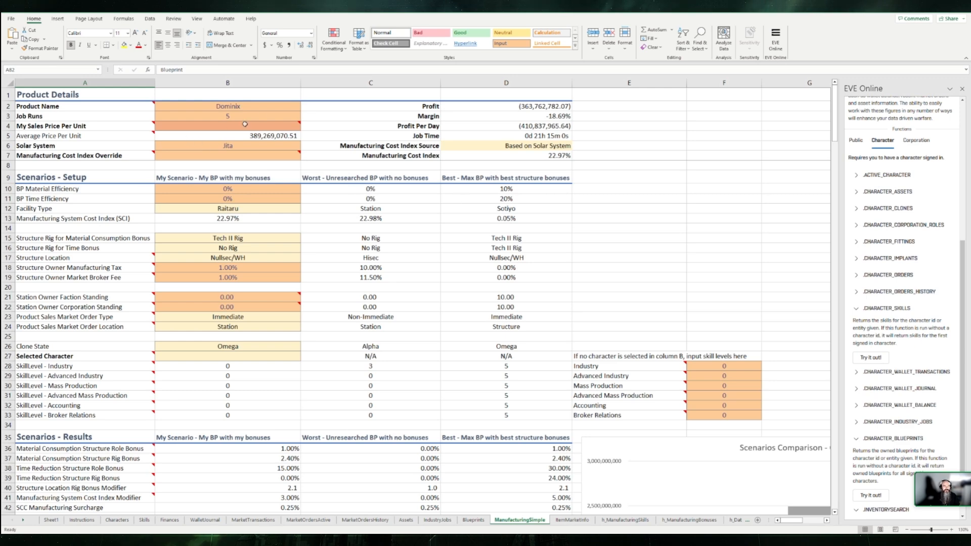
Step: Set the Product Name in cell B2 of the ManufacturingSimple sheet to Caracal
left_click(269, 108)
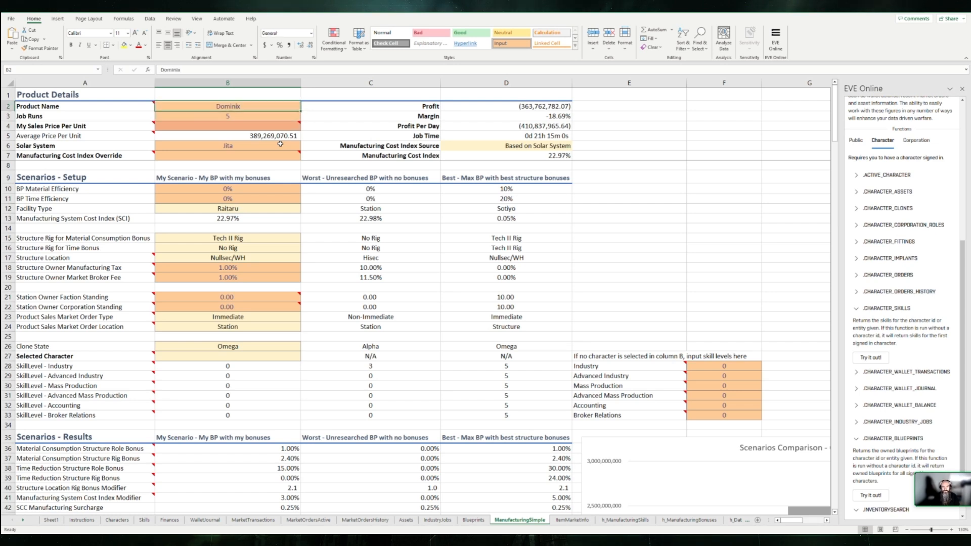
type("Caracal")
key("Return")
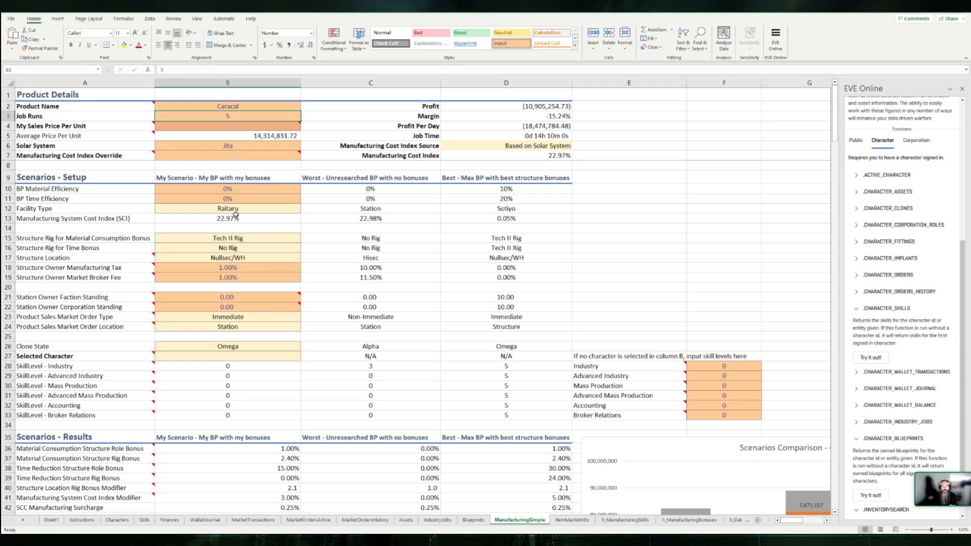
Step: Examine the Scenarios Comparison - Cost chart, comparing the cost segments of the three scenarios with the sales price line
left_click(255, 147)
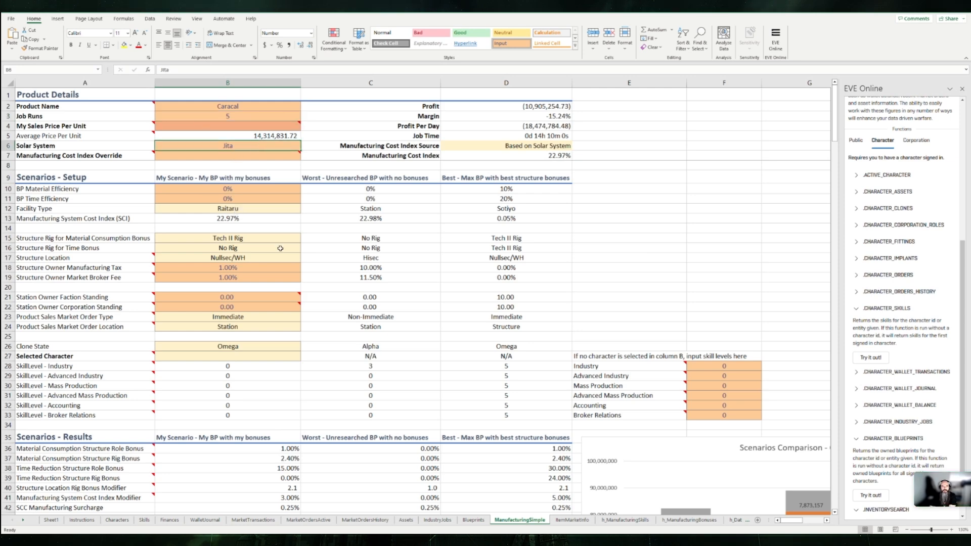
scroll(521, 311, "down", 4)
scroll(521, 311, "right", 5)
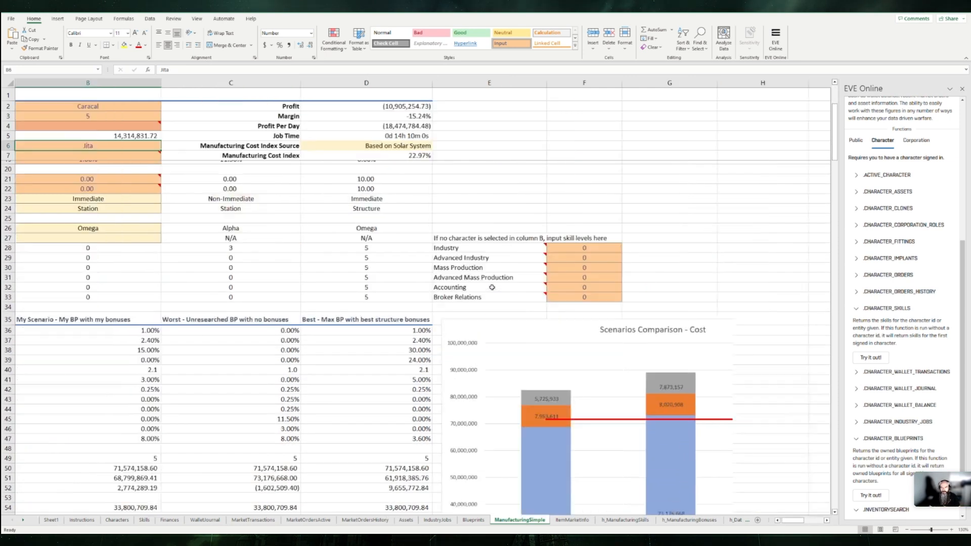
scroll(484, 280, "left", 5)
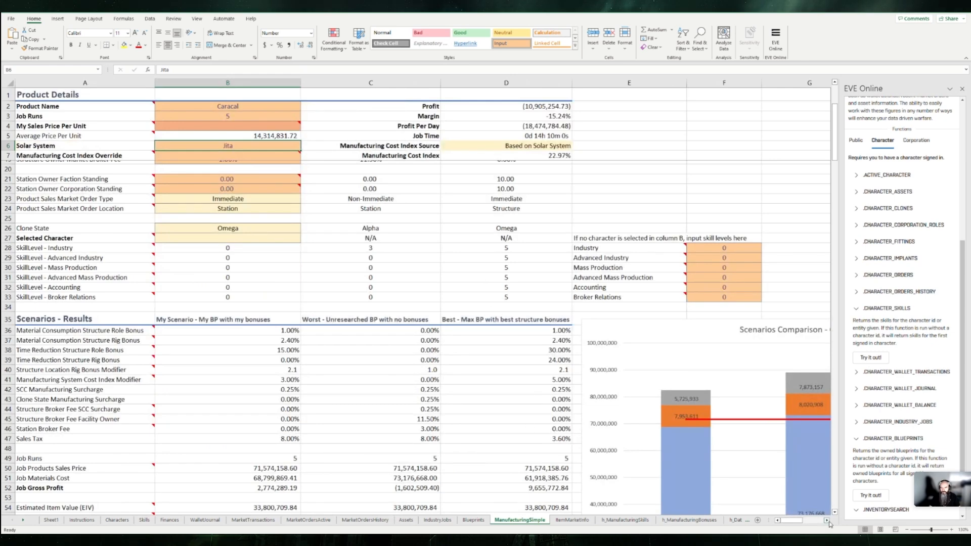
left_click_drag(793, 524, 801, 524)
scroll(377, 244, "down", 2)
scroll(377, 244, "down", 3)
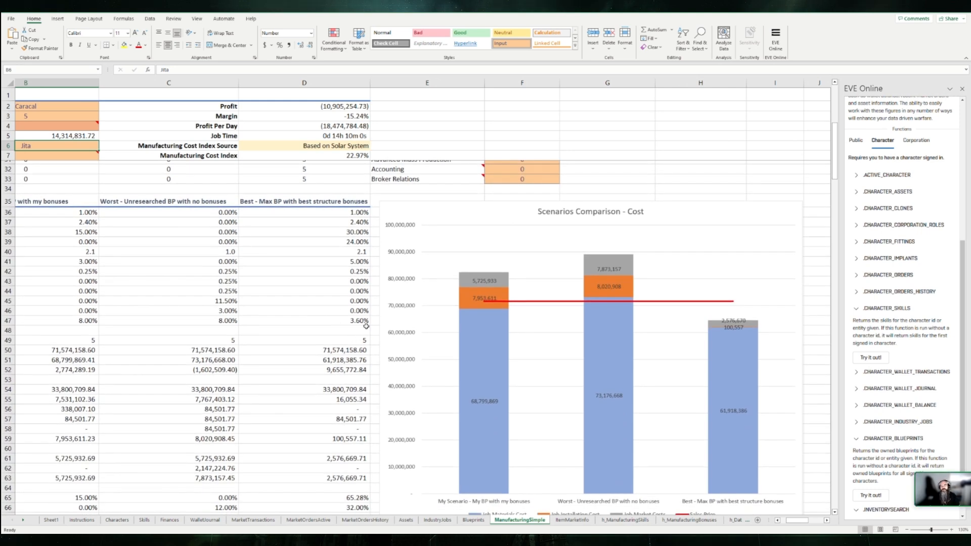
left_click(436, 211)
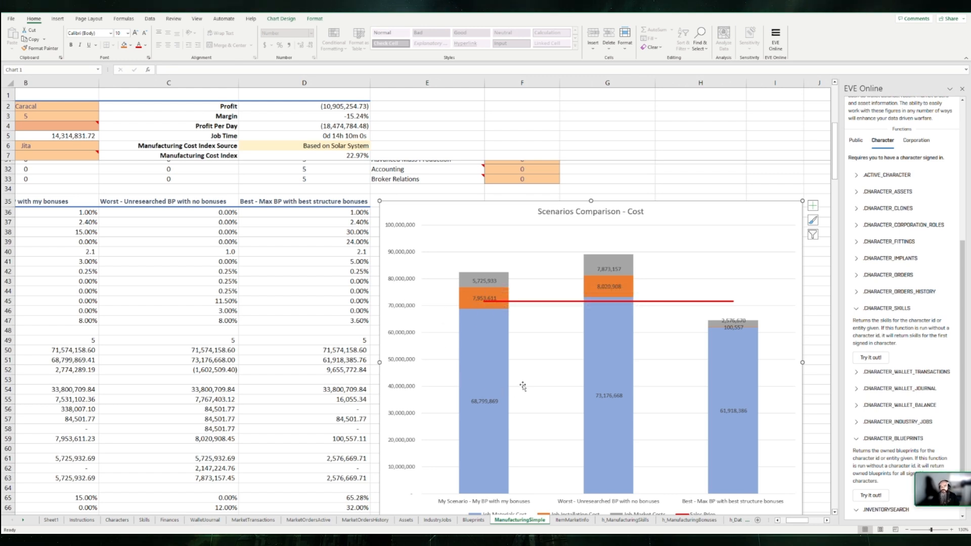
scroll(506, 394, "down", 1)
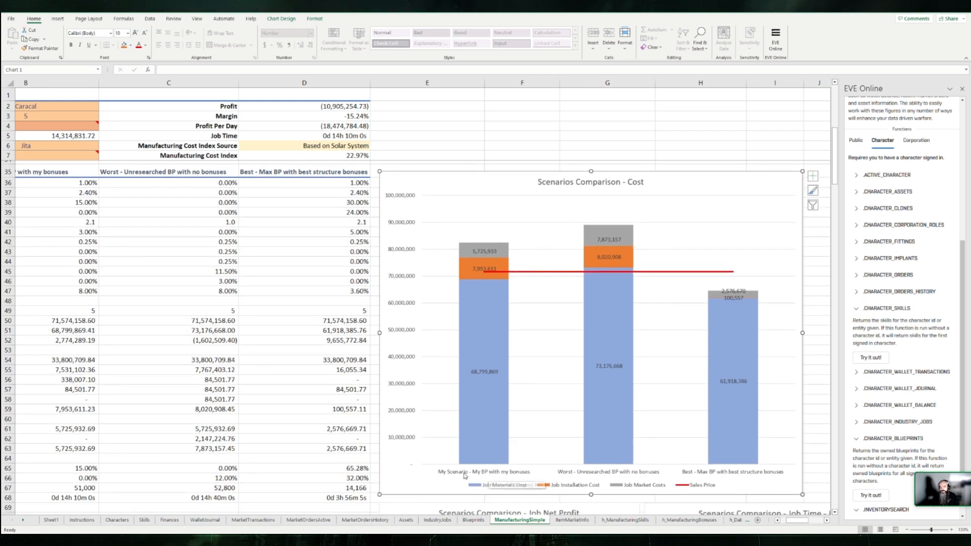
mouse_move(502, 377)
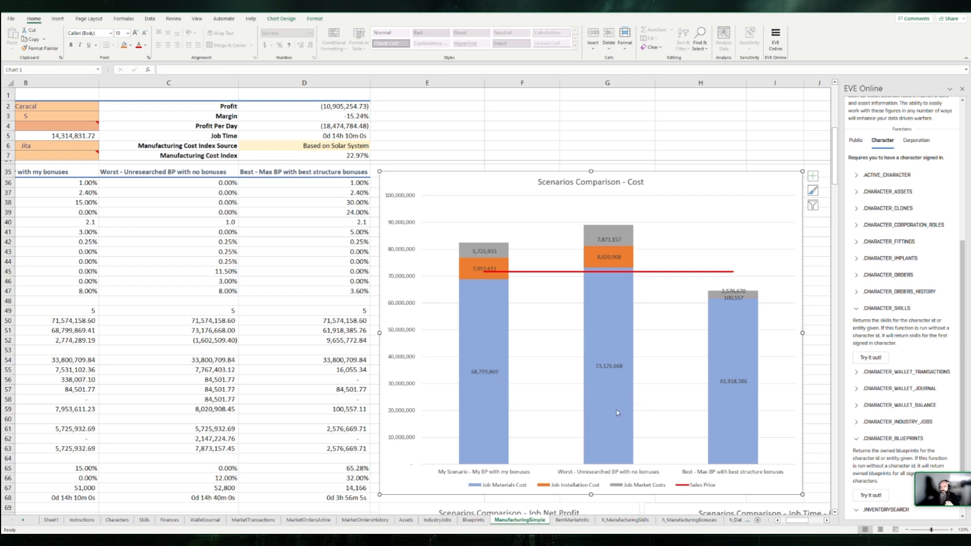
mouse_move(612, 326)
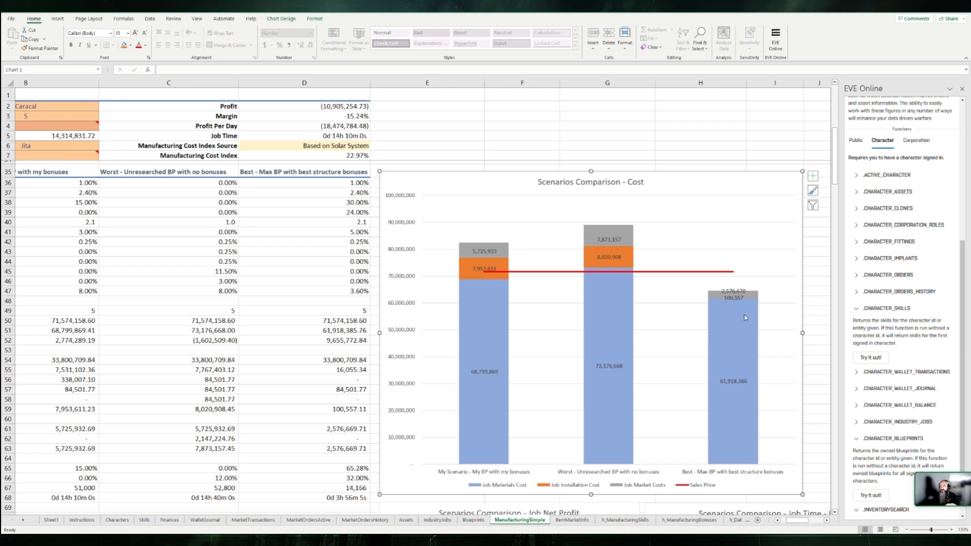
mouse_move(721, 308)
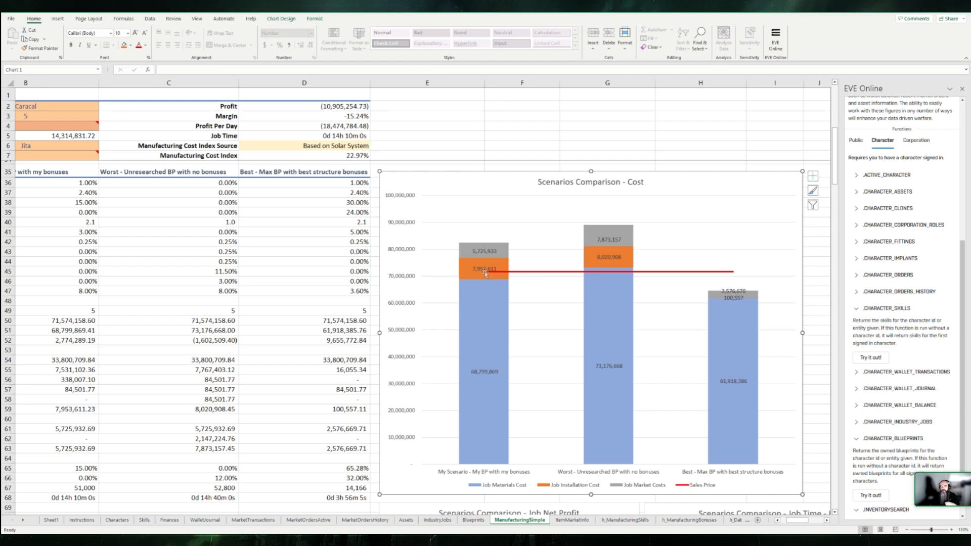
scroll(269, 287, "up", 9)
scroll(258, 243, "left", 2)
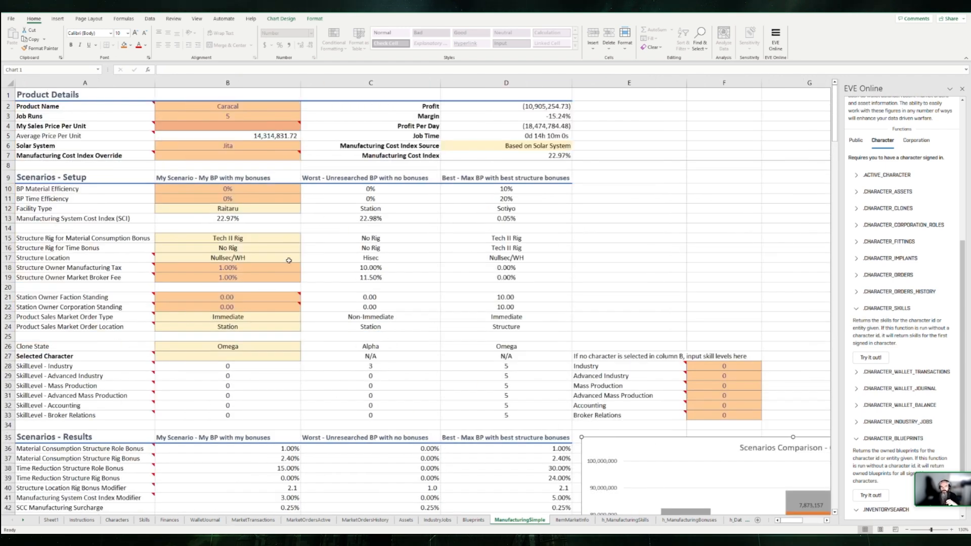
Step: Set My Scenario's BP Material Efficiency to 10% and its Facility Type to Sotiyo
left_click_drag(499, 188, 505, 199)
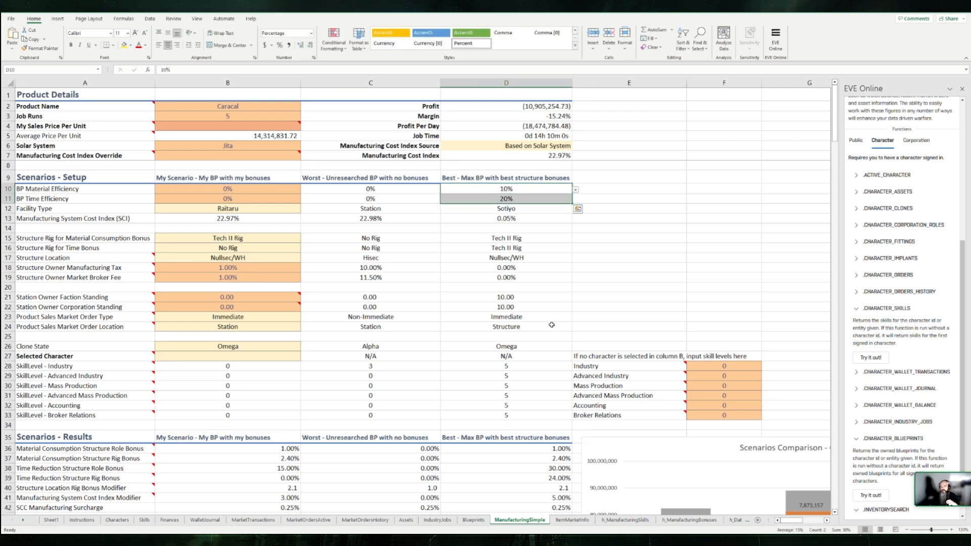
left_click(217, 190)
type("10")
key("Return")
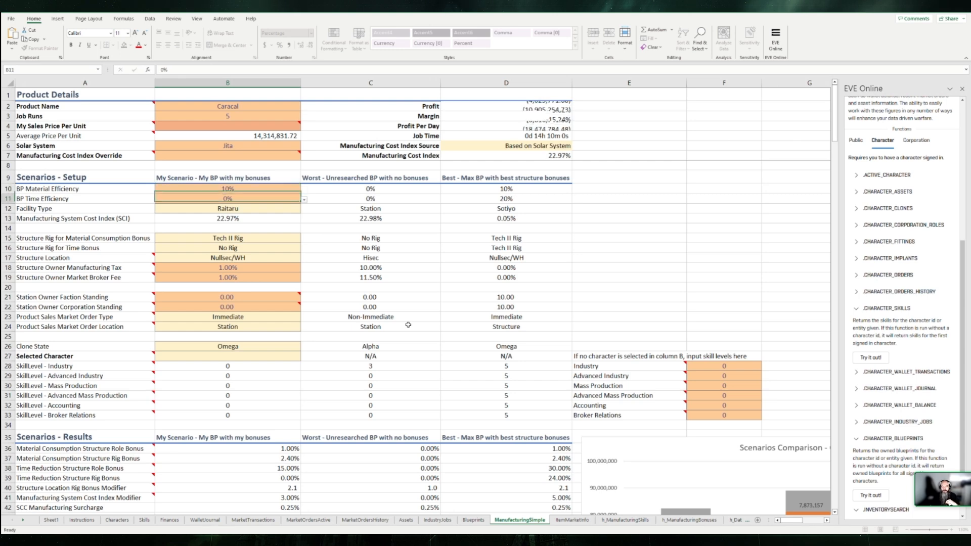
key("Return")
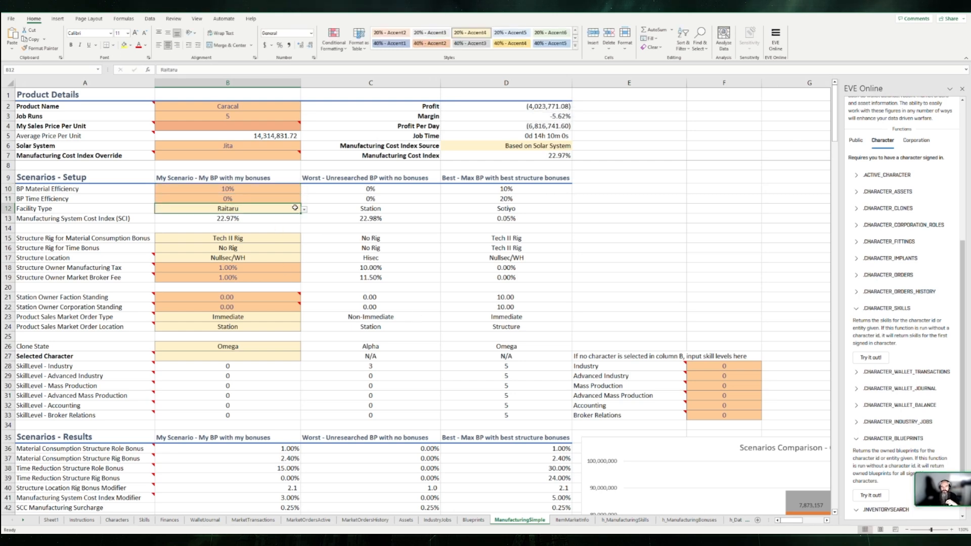
left_click(165, 240)
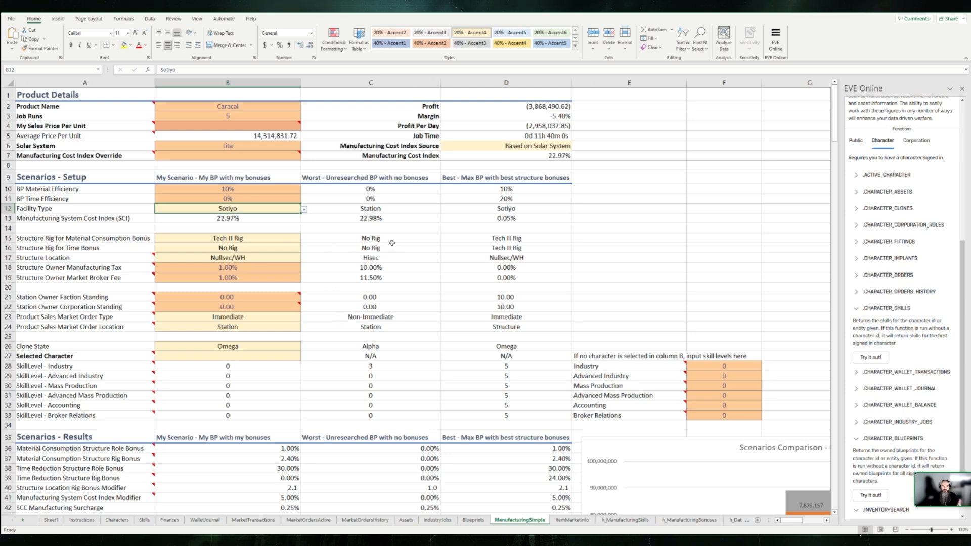
Step: Review the scenario results and materials summary, and inspect the Profit, Solar System and Manufacturing Cost Index cells
left_click(235, 301)
scroll(254, 335, "down", 11)
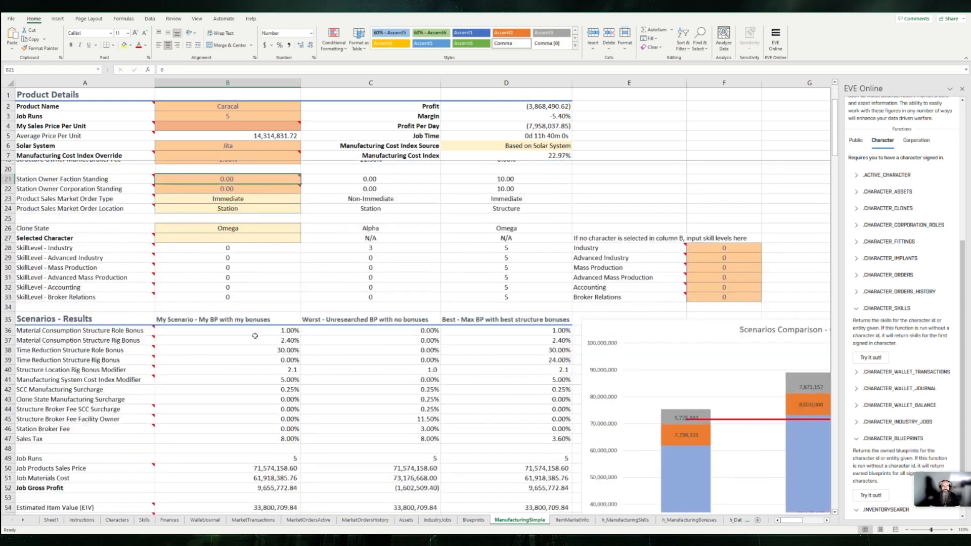
scroll(255, 335, "down", 6)
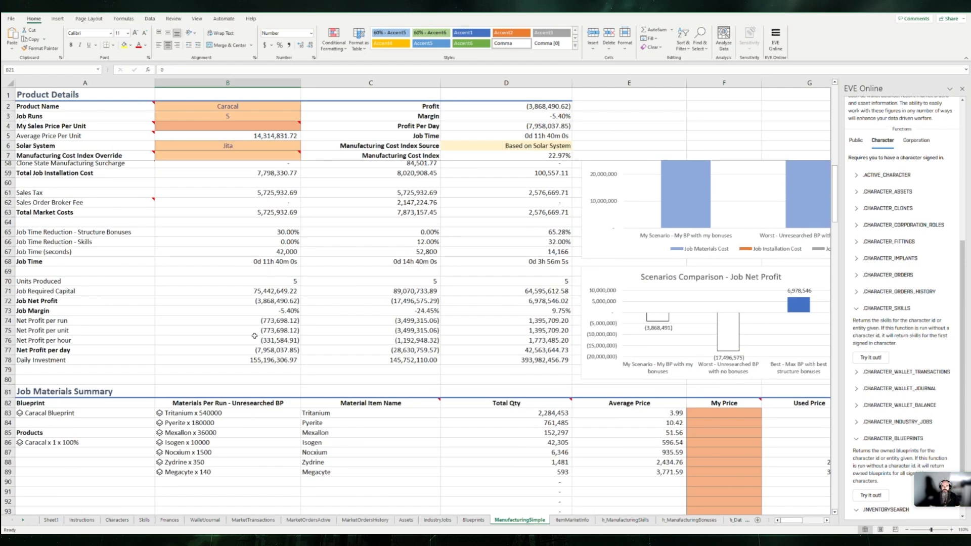
scroll(253, 335, "up", 17)
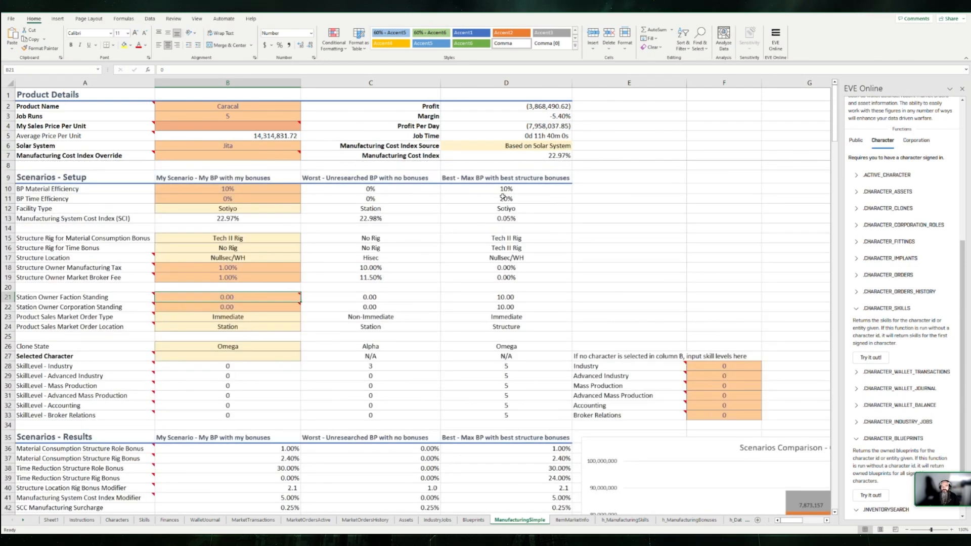
left_click(541, 111)
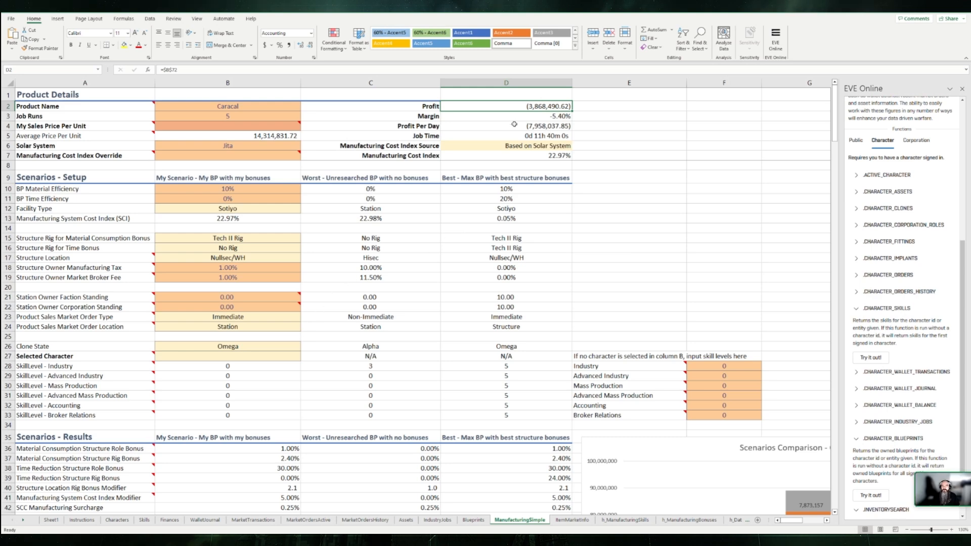
left_click(196, 147)
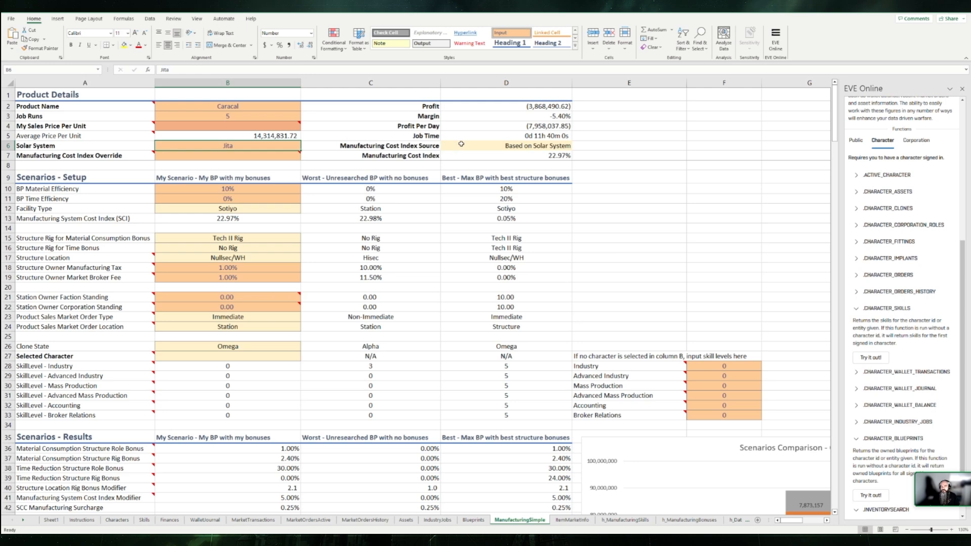
left_click(534, 153)
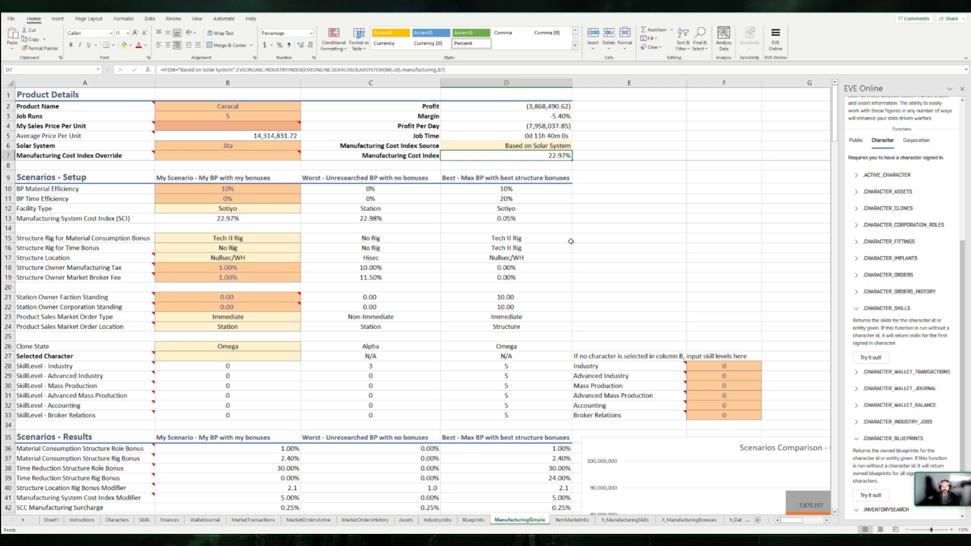
Step: Set the Solar System in cell B6 to Dodixie
key("Left")
key("Left")
key("Left")
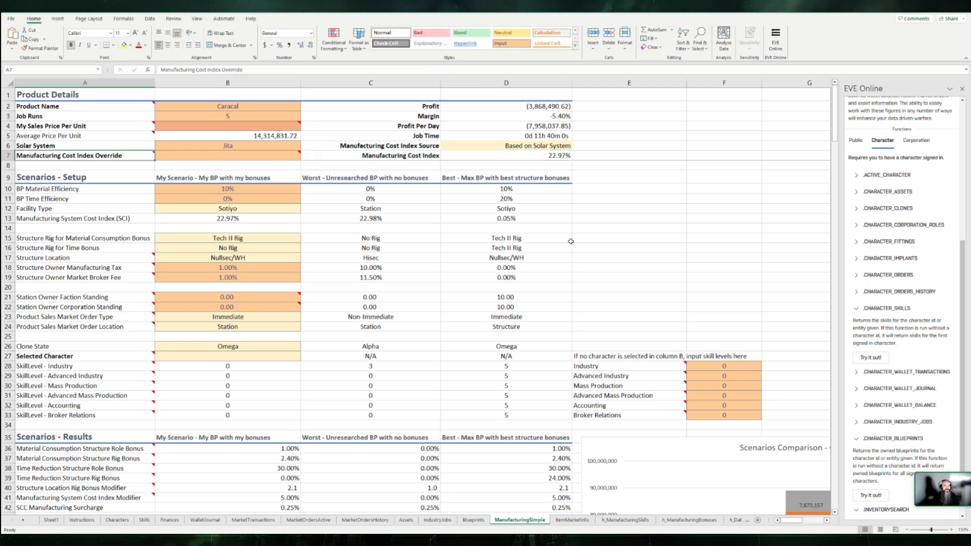
key("Right")
key("Up")
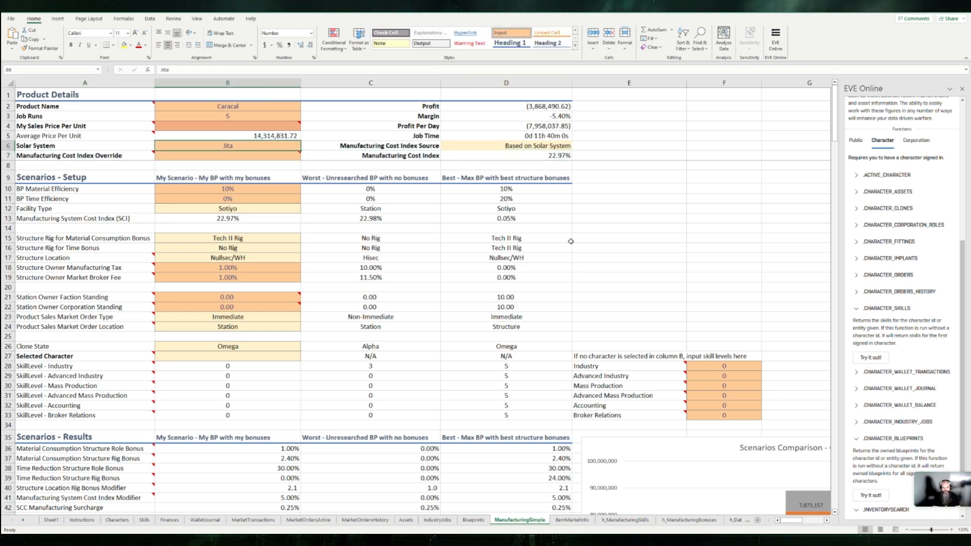
type("Dodi")
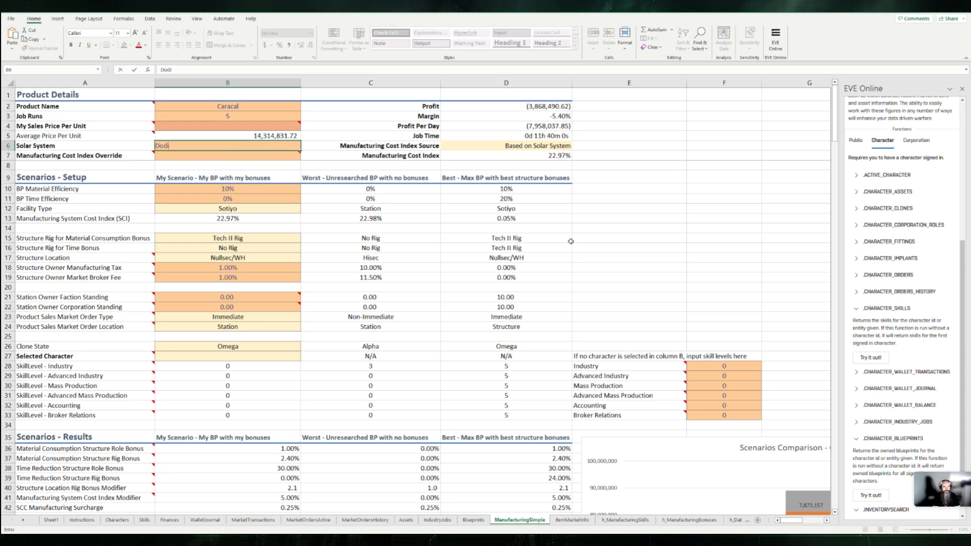
type("xie")
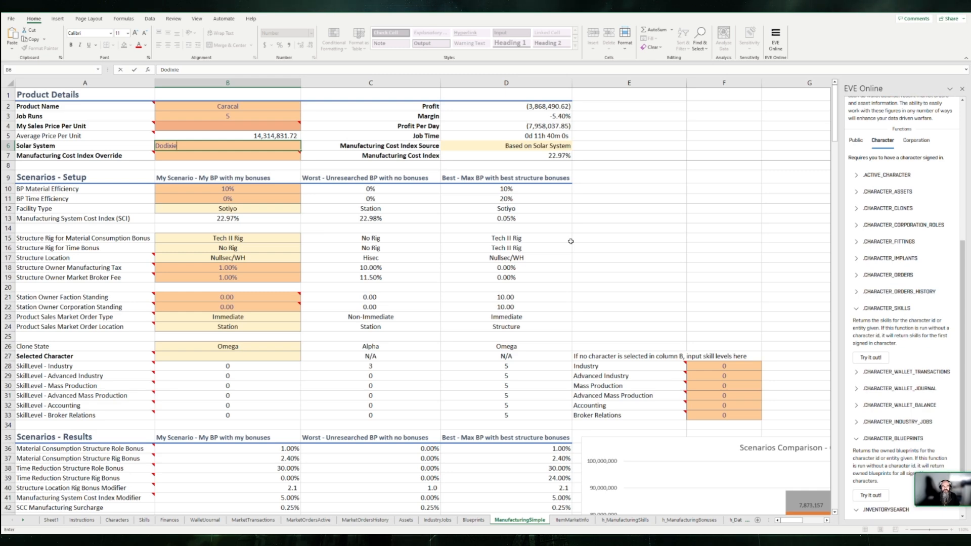
key("Return")
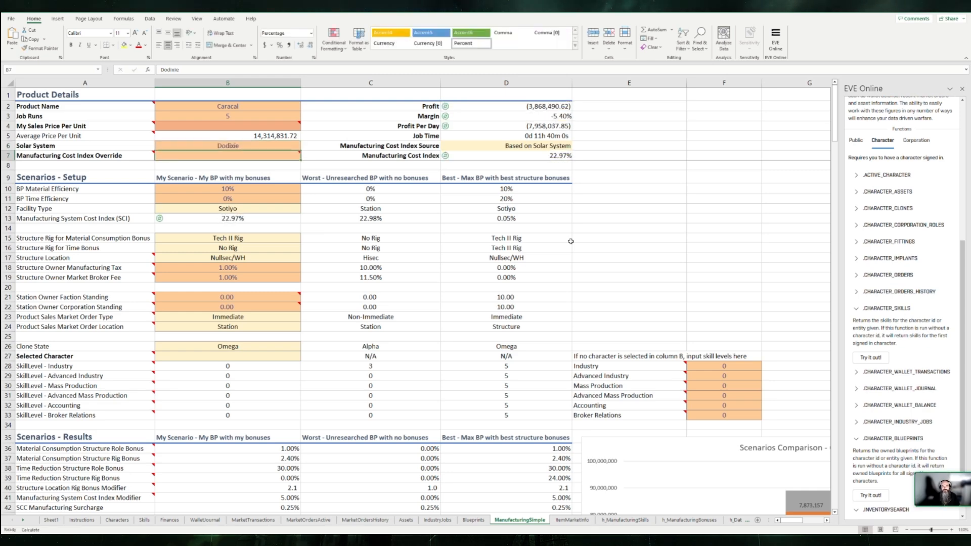
Step: Check the Manufacturing Cost Index in cell D7 and review the scenario results down to the Job Materials Summary
left_click(409, 156)
key("Right")
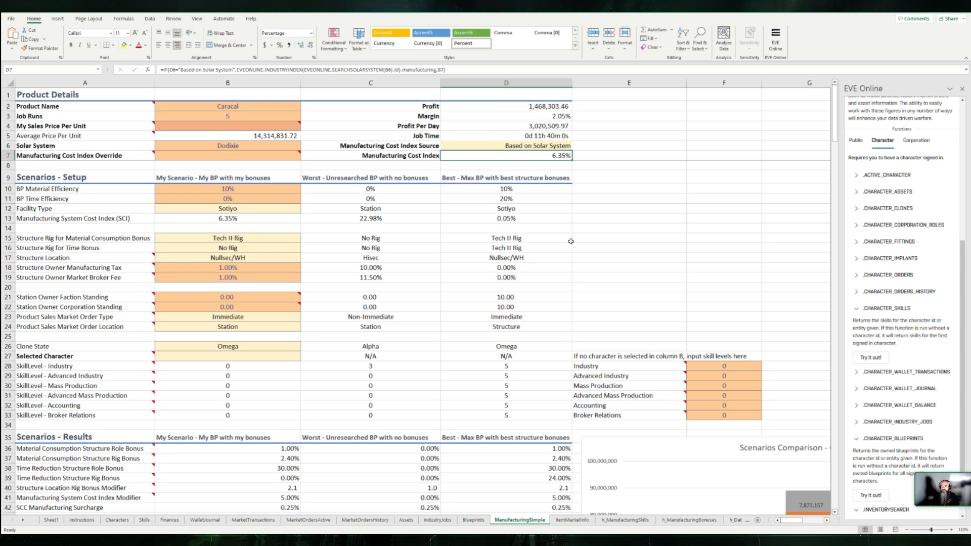
scroll(285, 333, "down", 13)
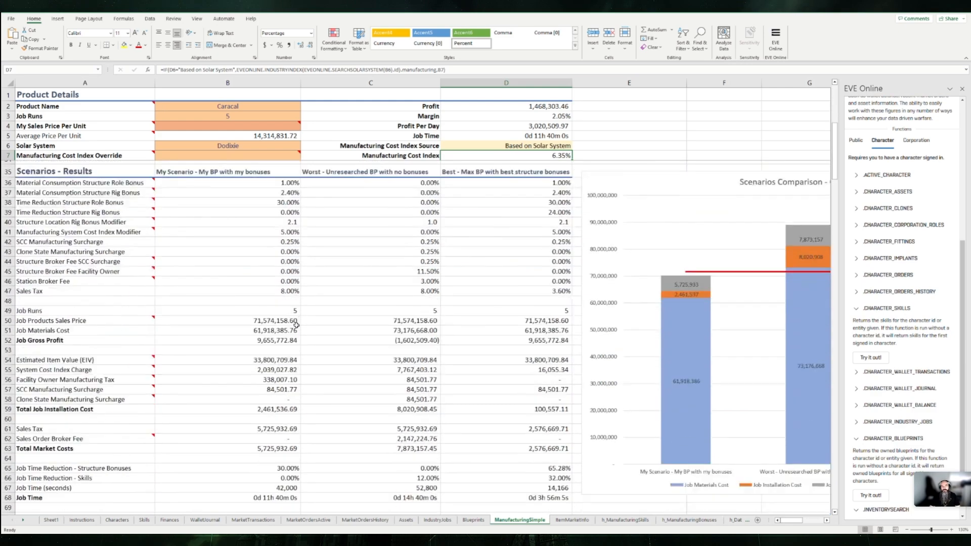
scroll(286, 332, "down", 8)
left_click(332, 304)
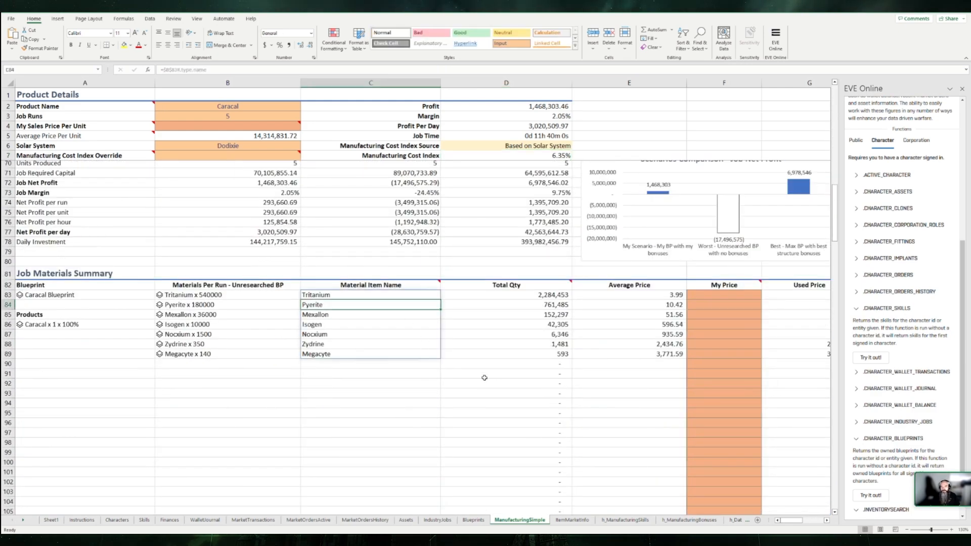
Step: Copy the material item names and total quantities in C83:D89, cancel the copy marquee, and select empty cell C91
left_click(417, 408)
left_click_drag(375, 296, 528, 354)
key("ctrl+c")
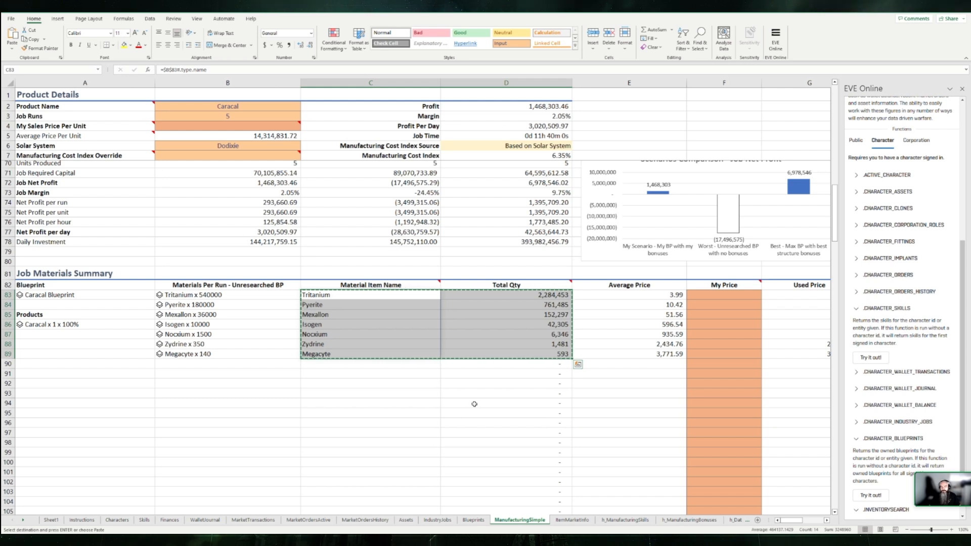
key("Escape")
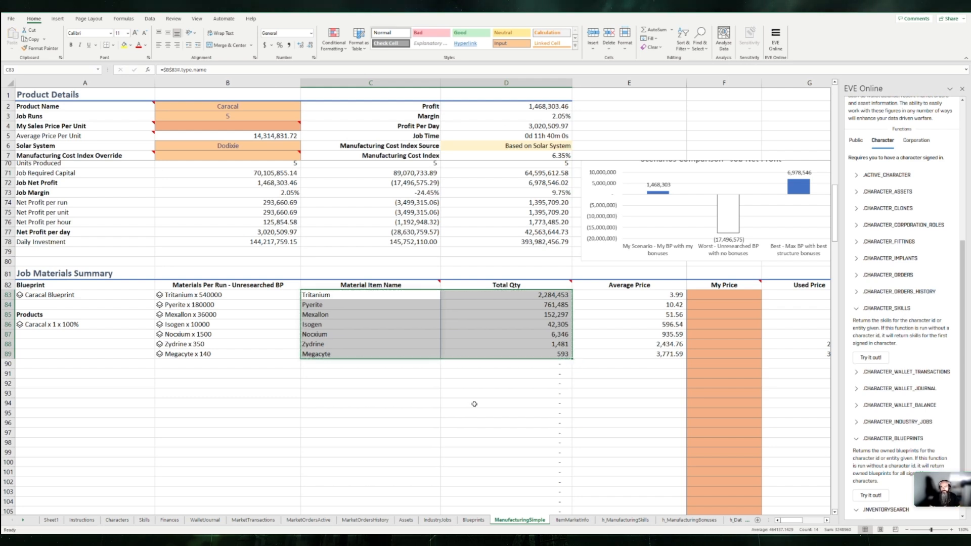
left_click(360, 372)
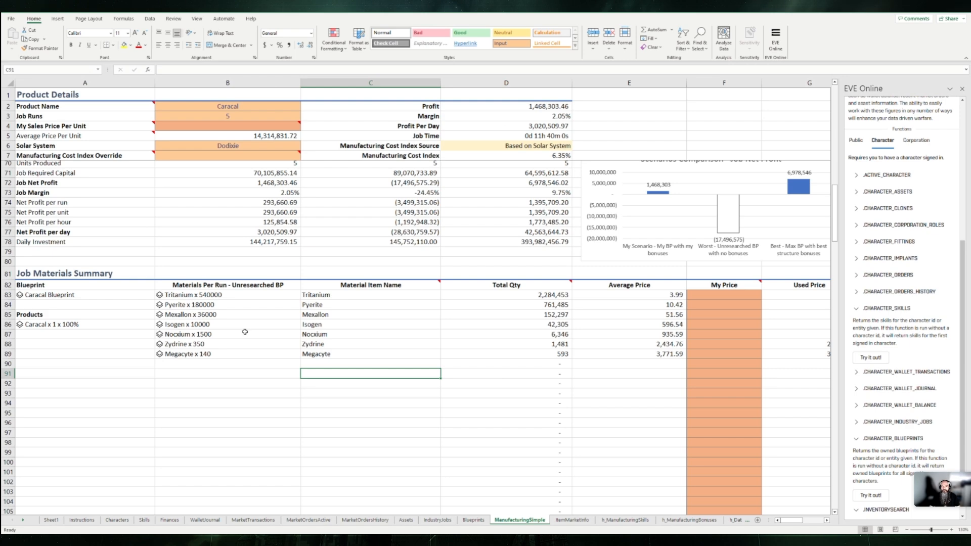
Step: Look over the net profit figures and materials list, and return to the product details and scenario setup
scroll(245, 334, "up", 3)
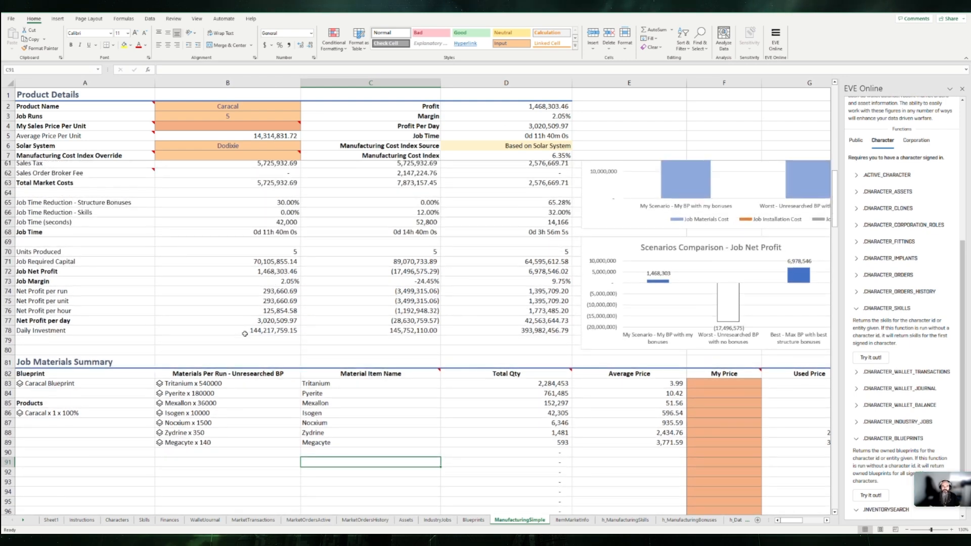
scroll(245, 334, "down", 4)
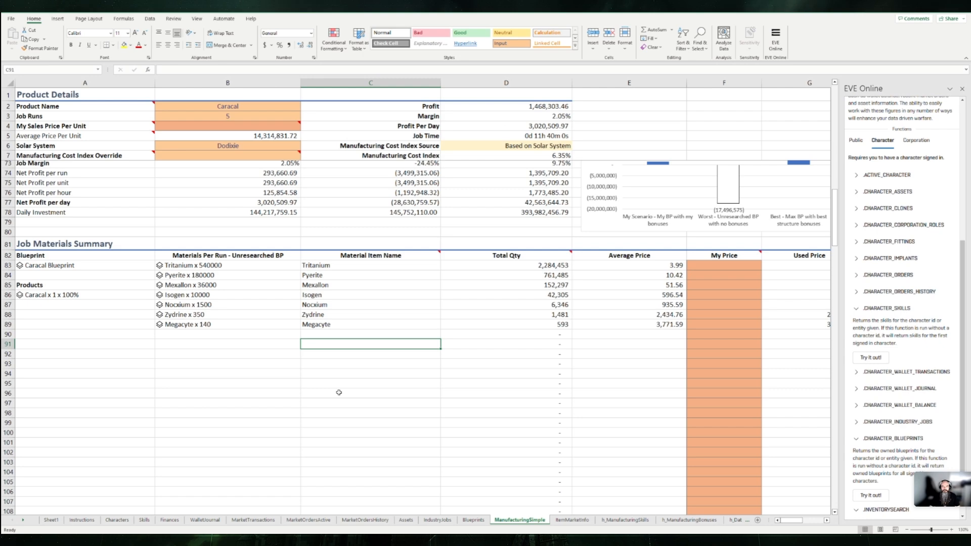
scroll(338, 392, "up", 20)
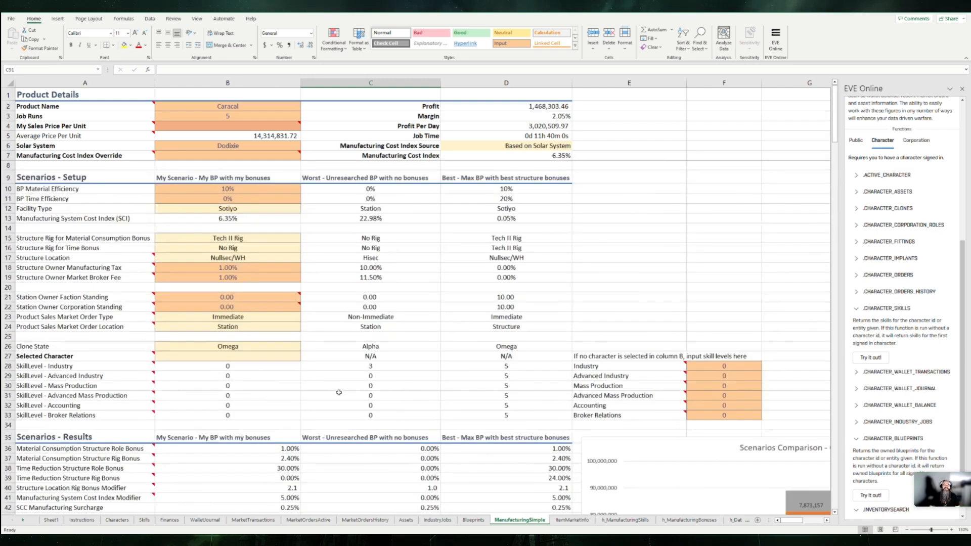
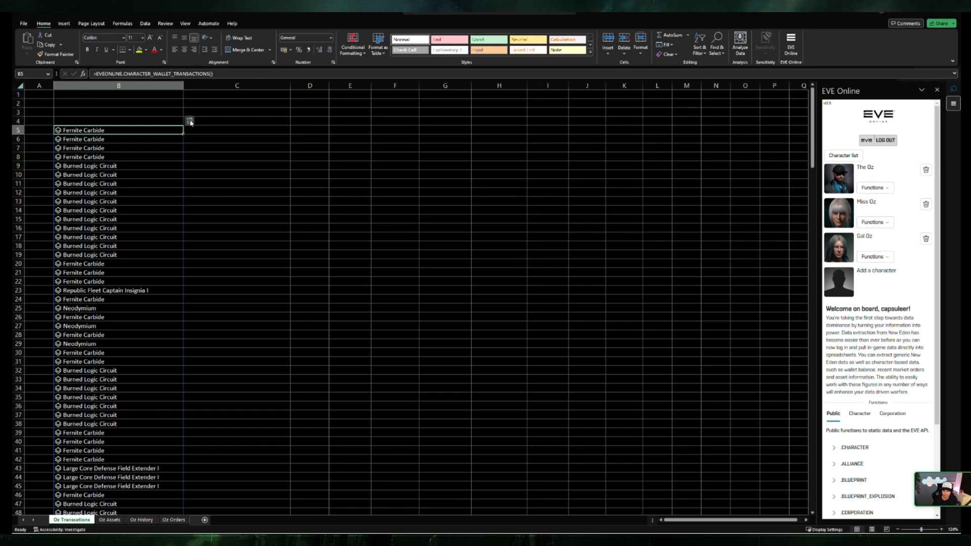
Step: Extract the type field of the first wallet transaction in B5 into cell C5
left_click(190, 122)
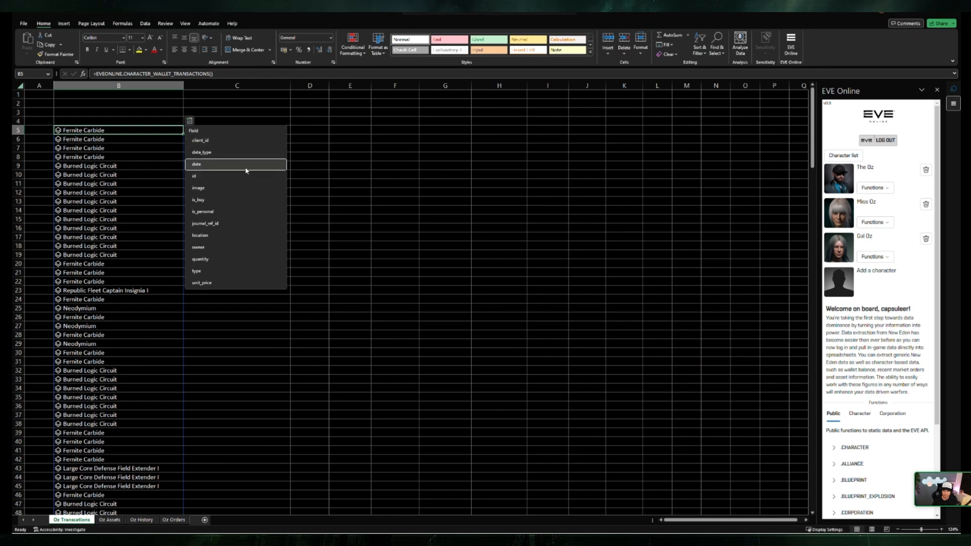
left_click(223, 271)
left_click(287, 175)
left_click(249, 133)
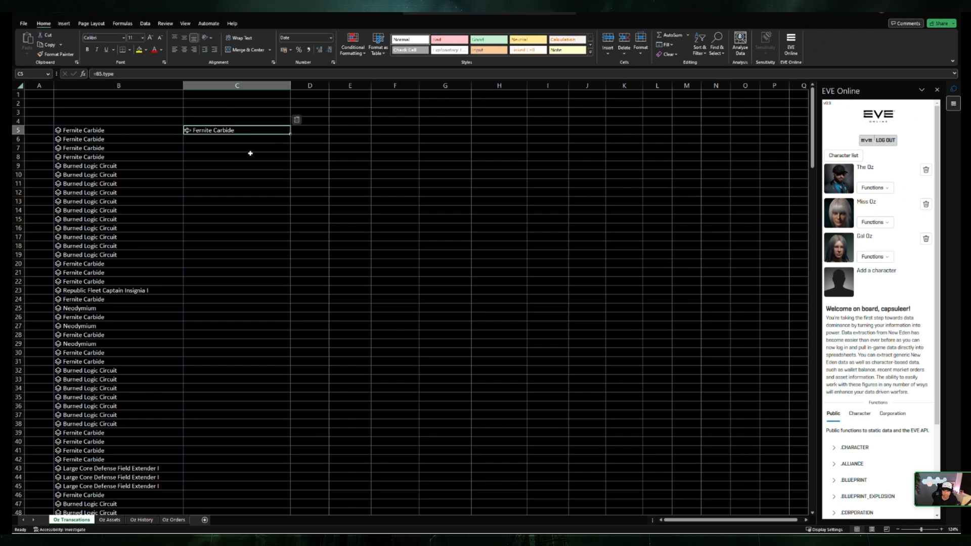
Step: Extract the unit_price field of the transaction in B5 into cell D5
left_click(173, 129)
left_click(190, 120)
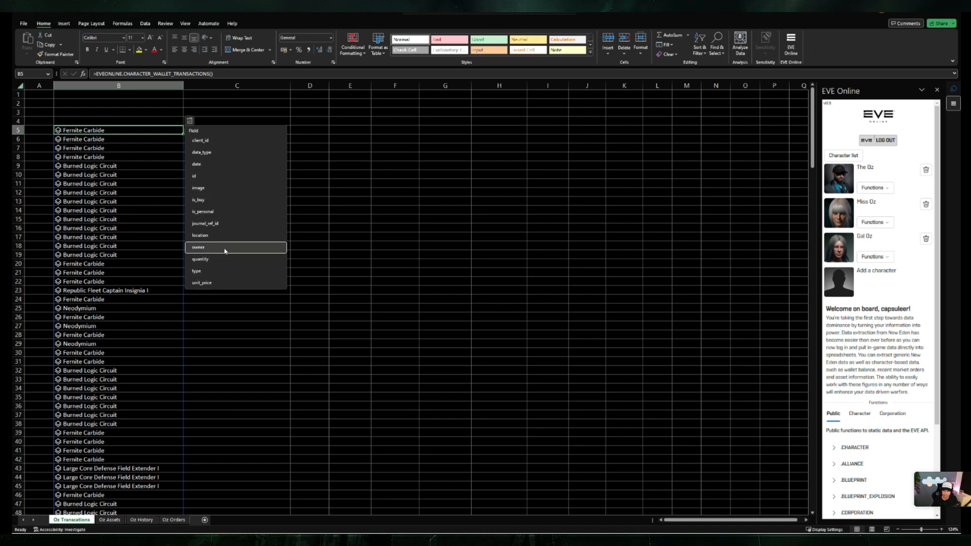
left_click(229, 283)
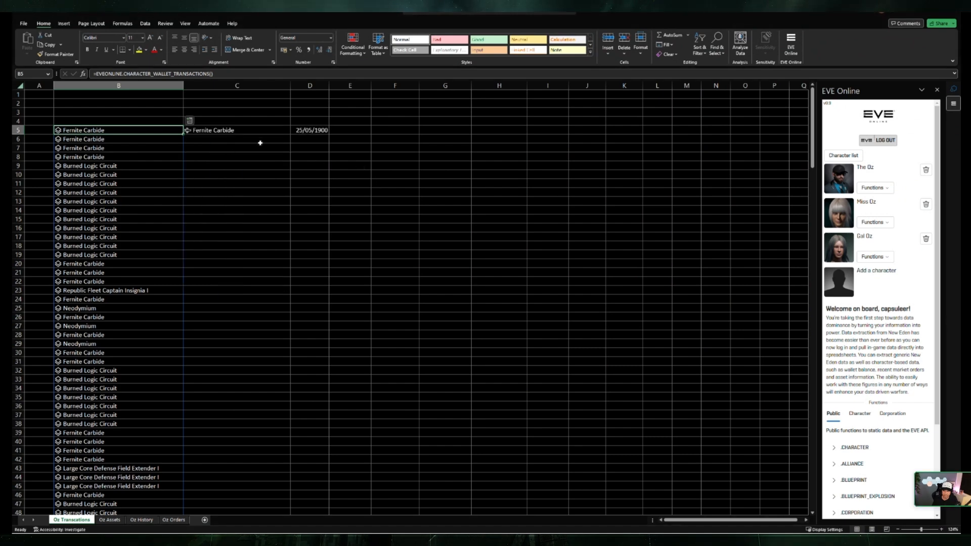
Step: Format the unit price in D5 as a euro accounting value with two decimals
left_click(309, 86)
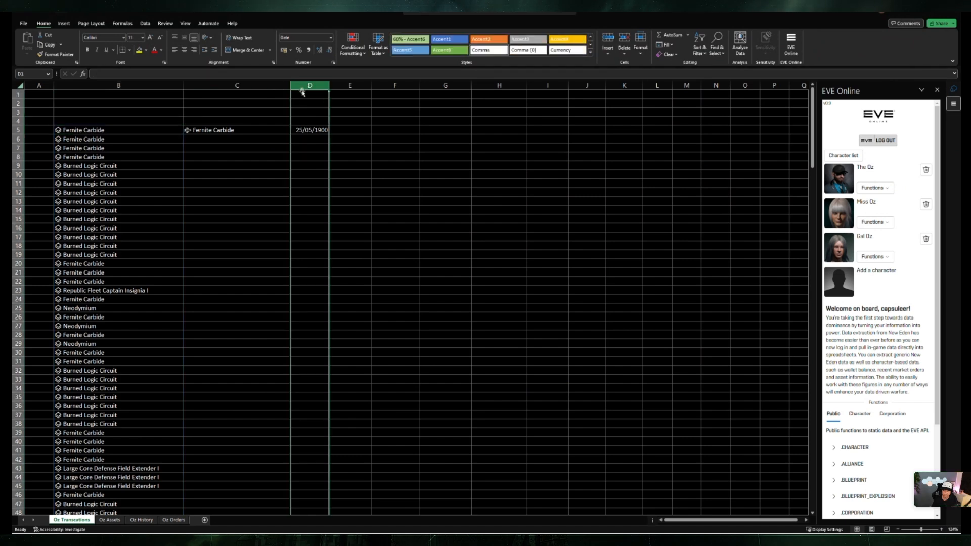
left_click(289, 51)
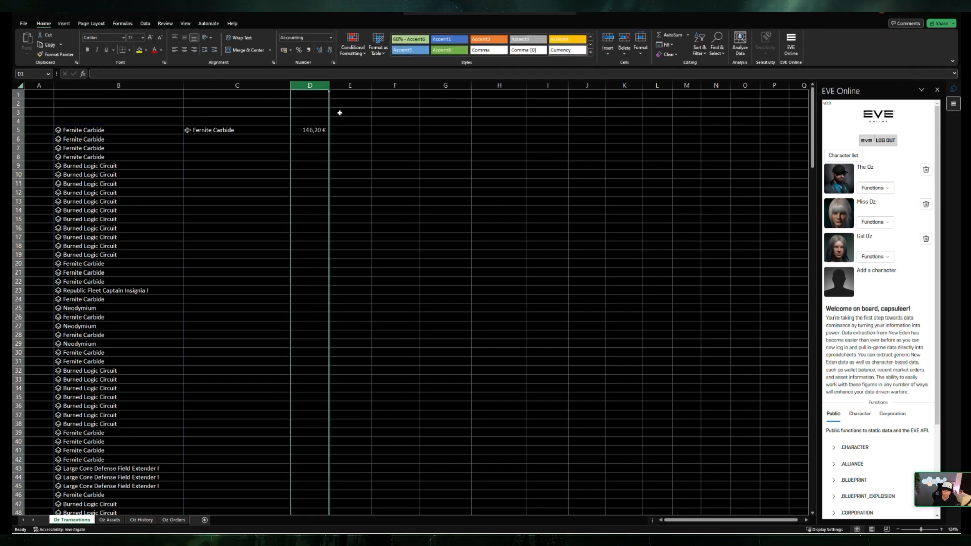
left_click(329, 50)
left_click(330, 49)
left_click(350, 134)
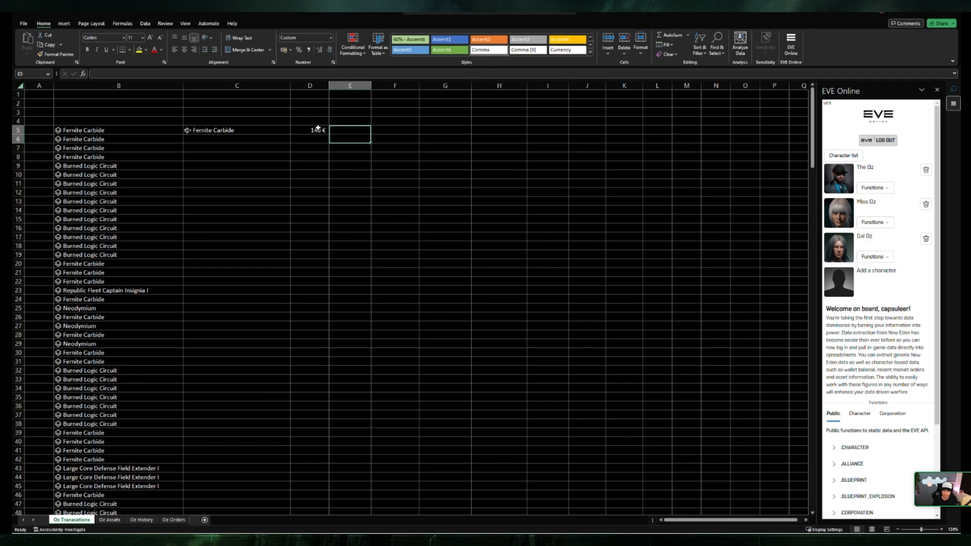
left_click(317, 130)
left_click(319, 50)
left_click(319, 50)
left_click(288, 51)
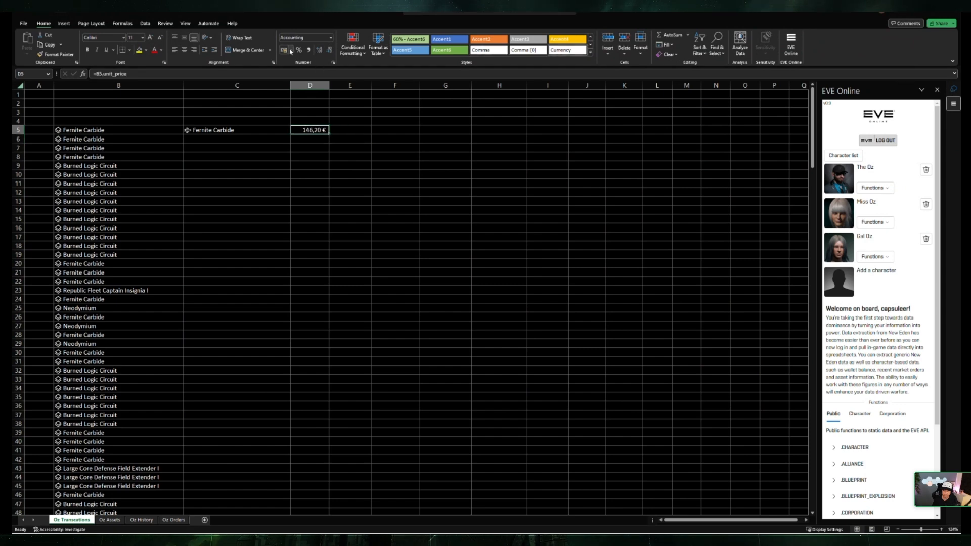
Step: Extract the owner field of the transaction in B5 into cell E5
left_click(228, 177)
left_click(158, 136)
left_click(165, 126)
left_click(189, 120)
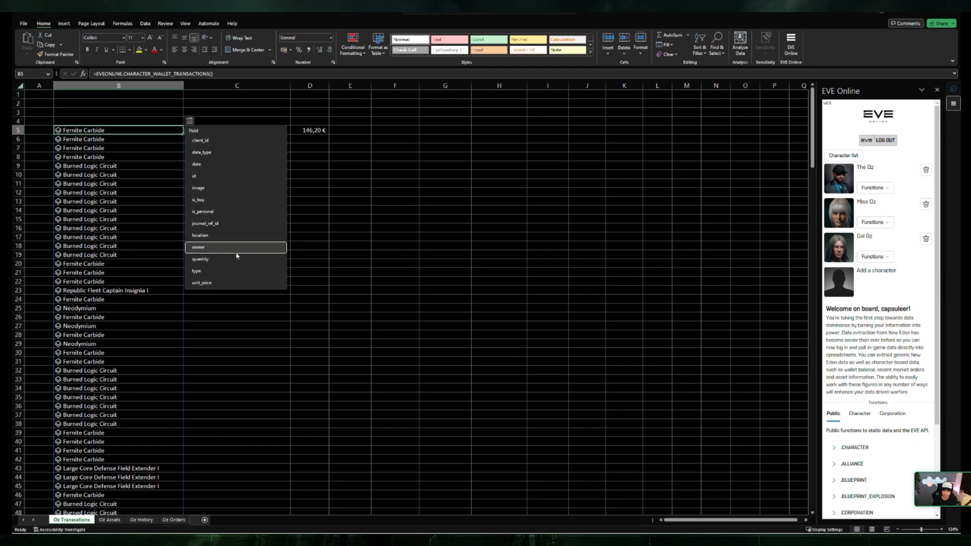
left_click(255, 248)
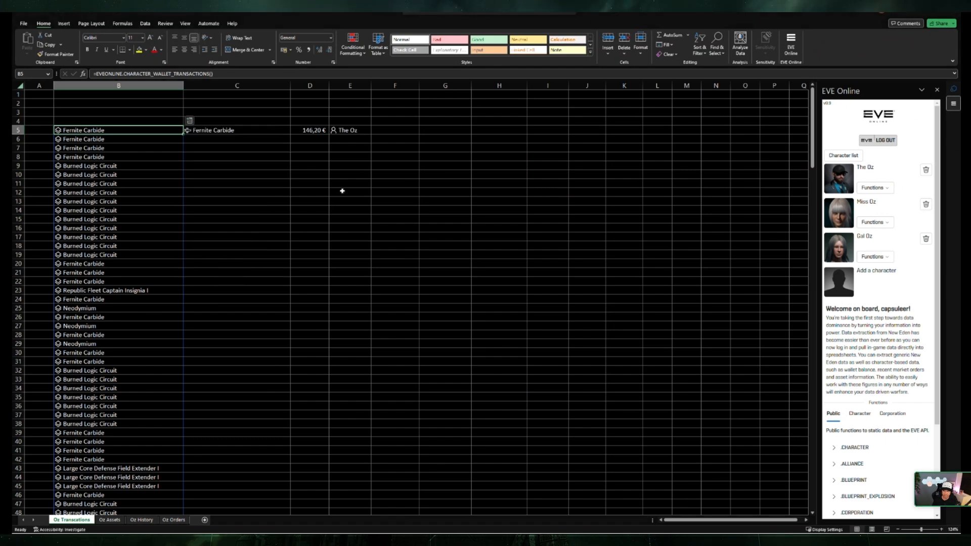
left_click(356, 130)
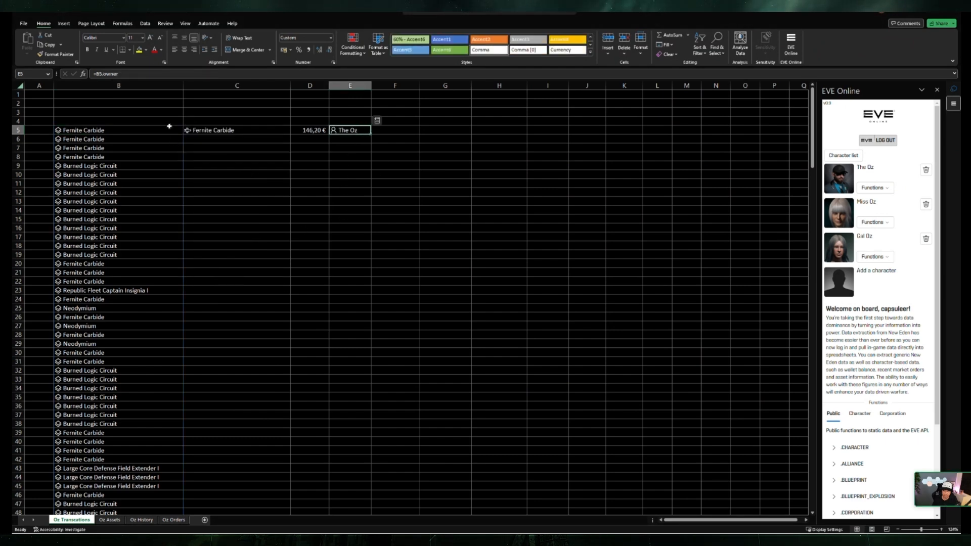
Step: Extract the quantity field of B5 into F5 and format it with thousands separators and no decimals
left_click(169, 129)
left_click(189, 120)
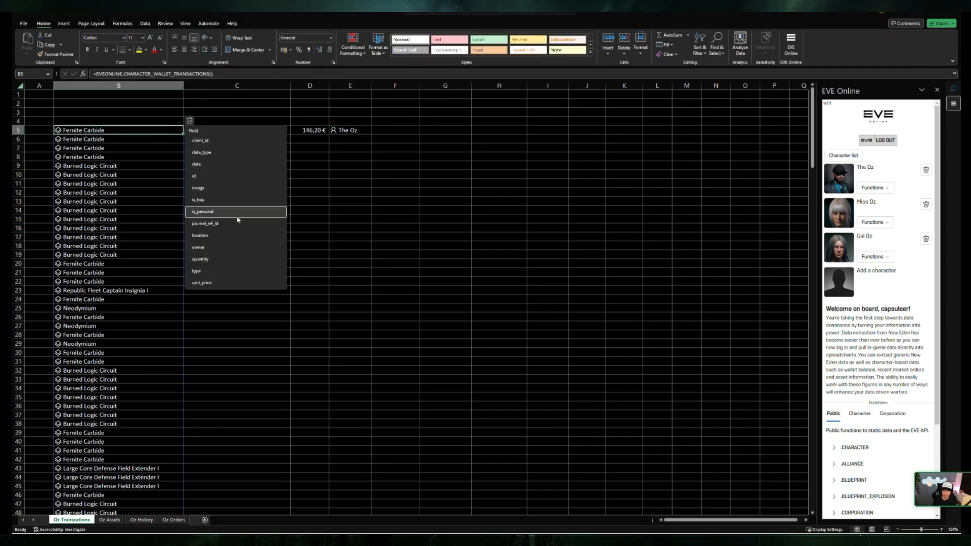
left_click(203, 271)
left_click(341, 183)
left_click(399, 130)
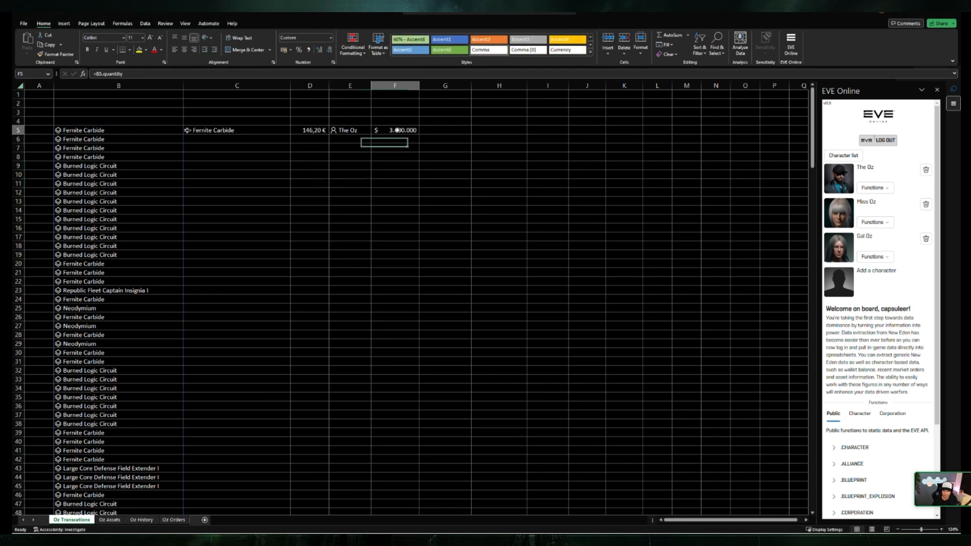
left_click(309, 49)
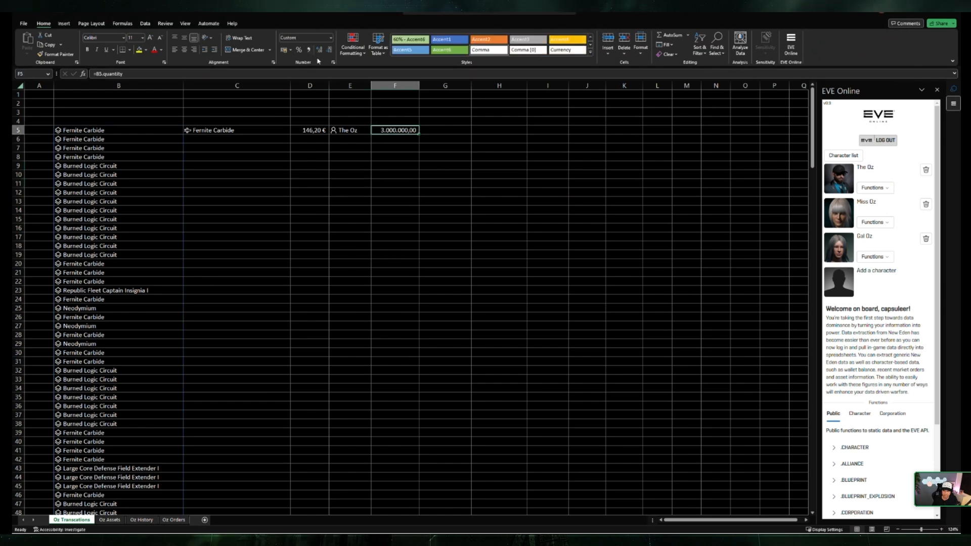
left_click(315, 156)
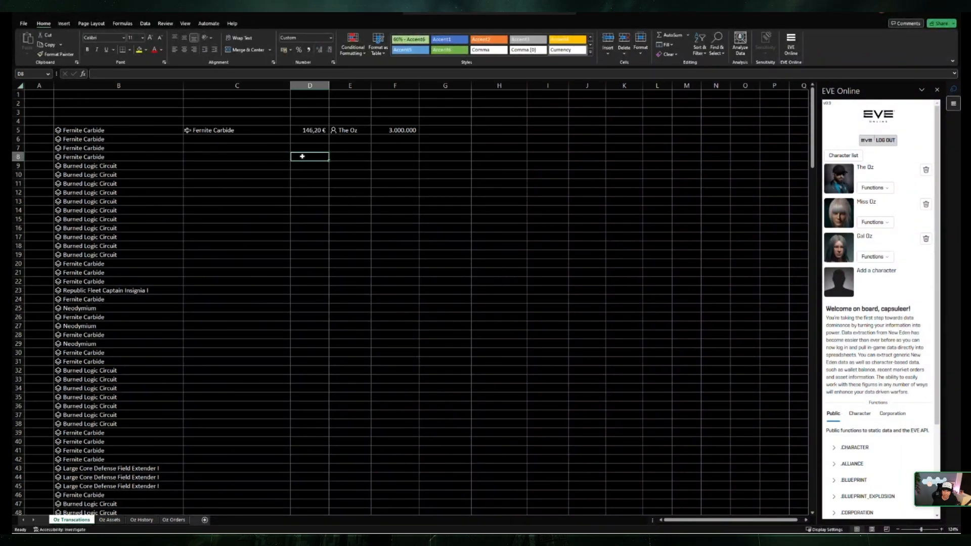
Step: Fill the extracted field formulas in C5:F5 down to row 250, the end of the transaction list
left_click(230, 148)
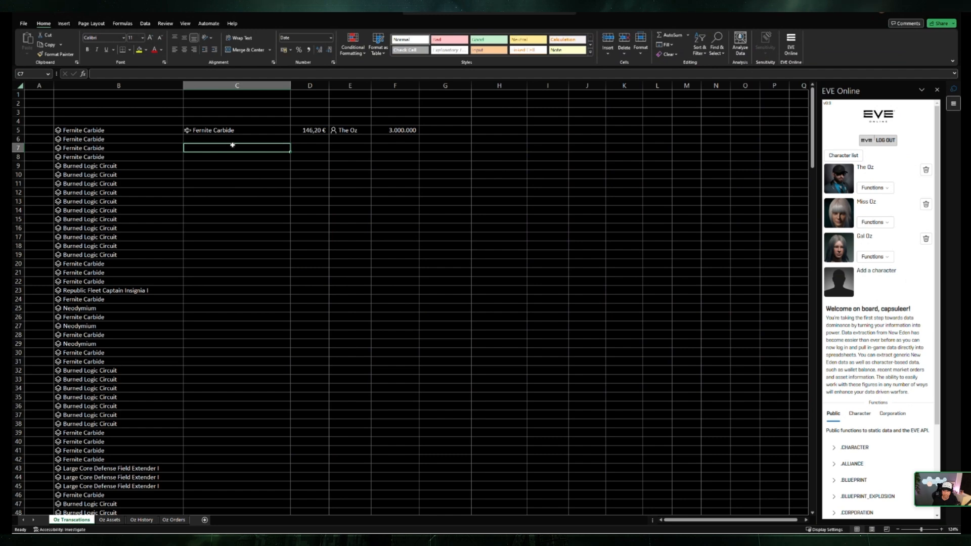
left_click_drag(245, 130, 325, 498)
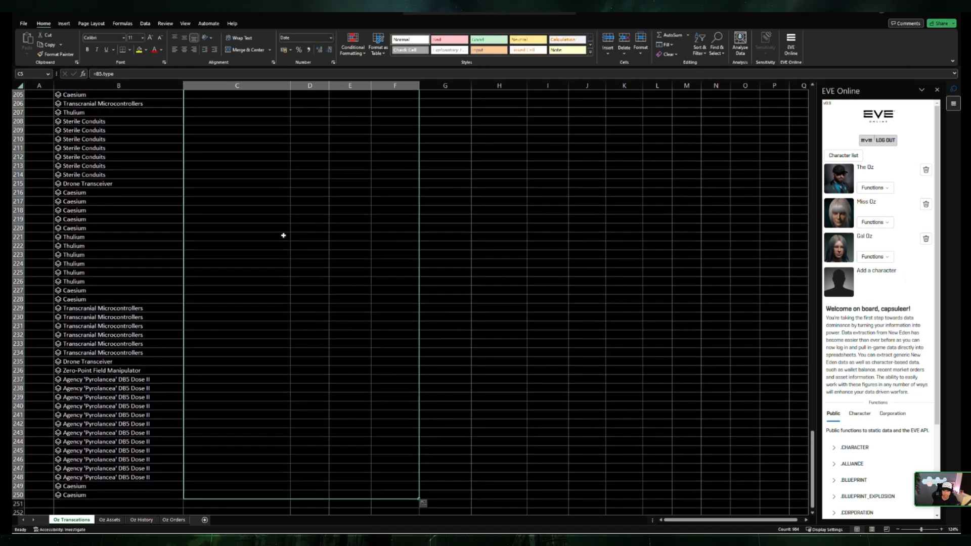
scroll(377, 201, "up", 20)
left_click(445, 183)
scroll(440, 175, "up", 20)
left_click(443, 138)
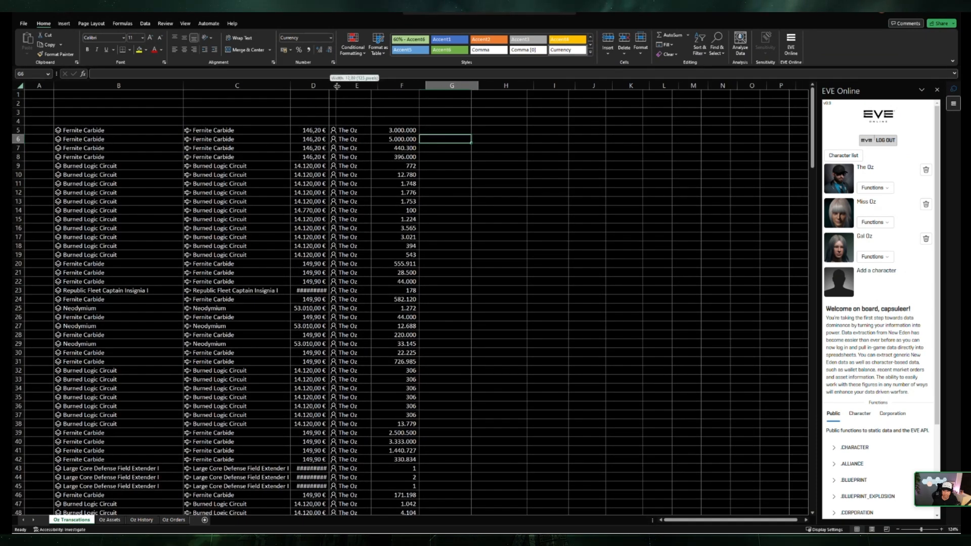
Step: Widen column D so that the large unit prices fit
double_click(329, 86)
left_click(522, 180)
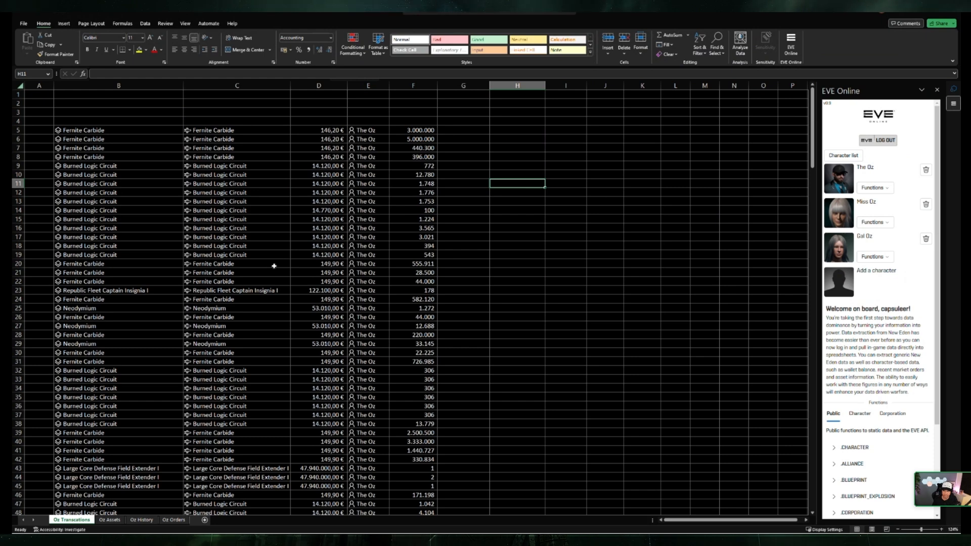
left_click(481, 168)
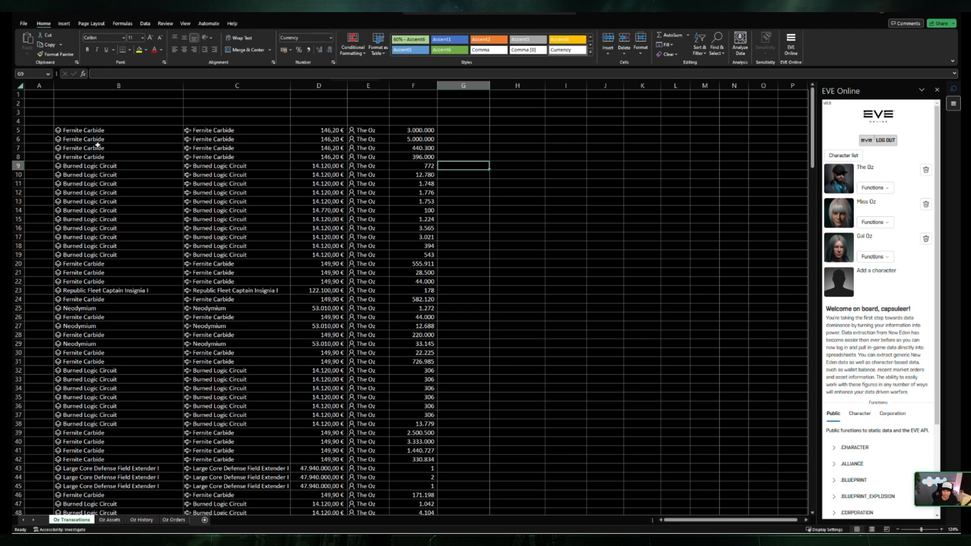
Step: Compare the formula of the transaction entry in B5 with that of the item type in C5
left_click(108, 129)
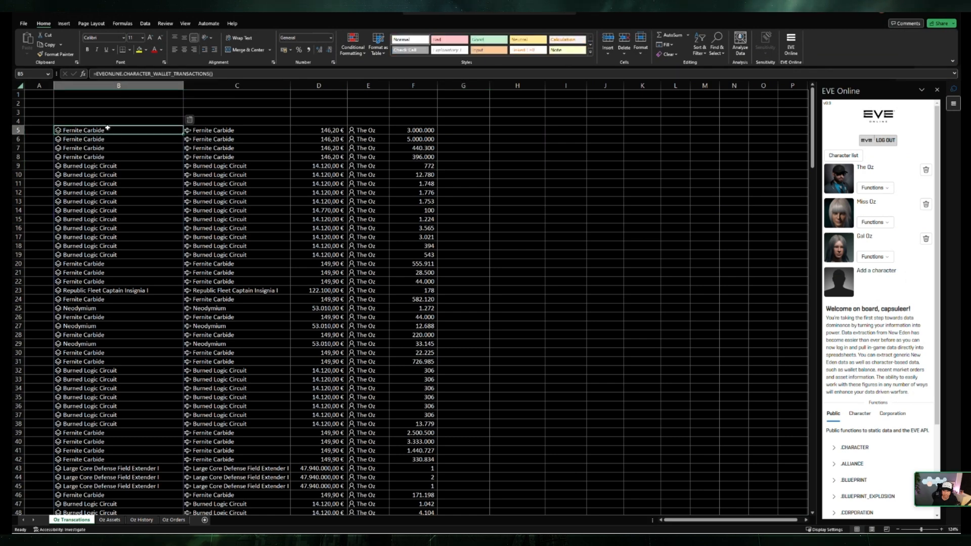
left_click(227, 130)
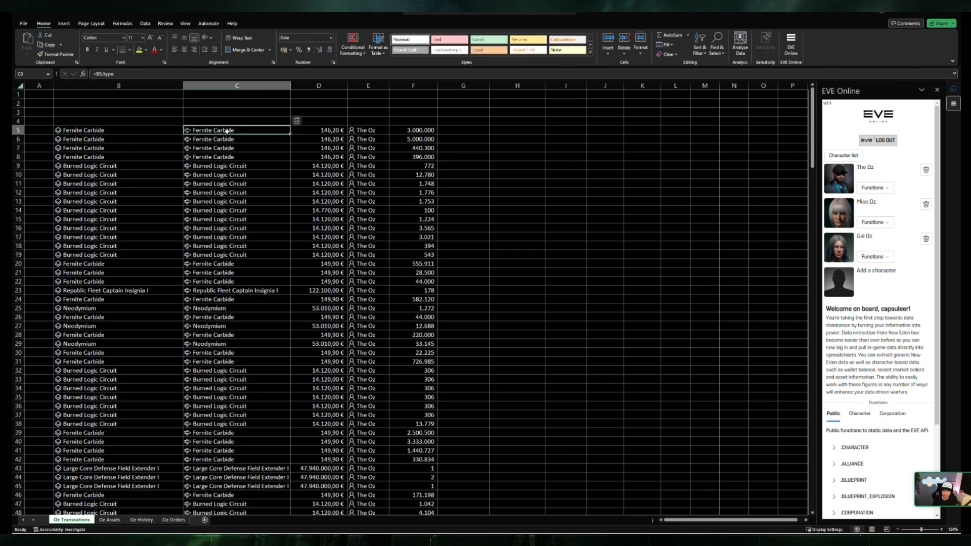
left_click(165, 130)
left_click(223, 130)
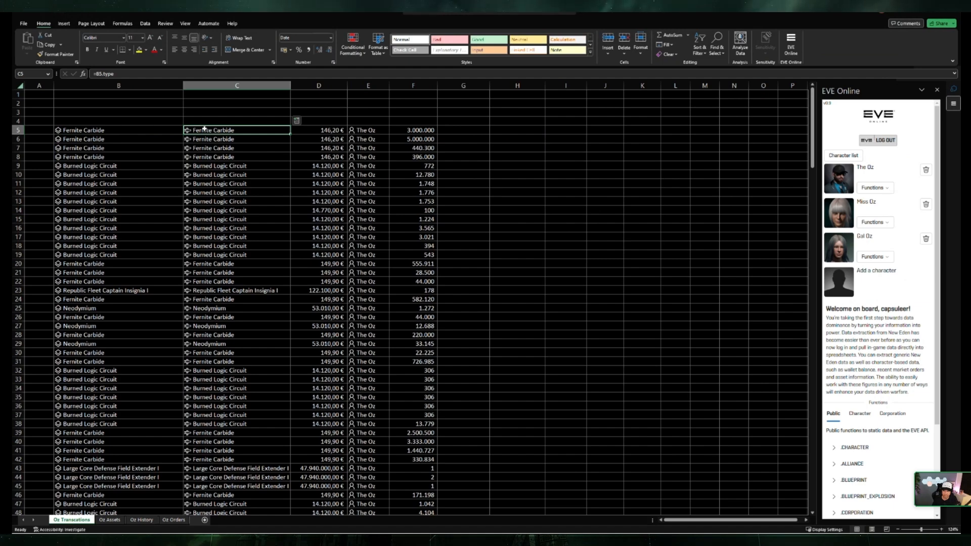
left_click(154, 131)
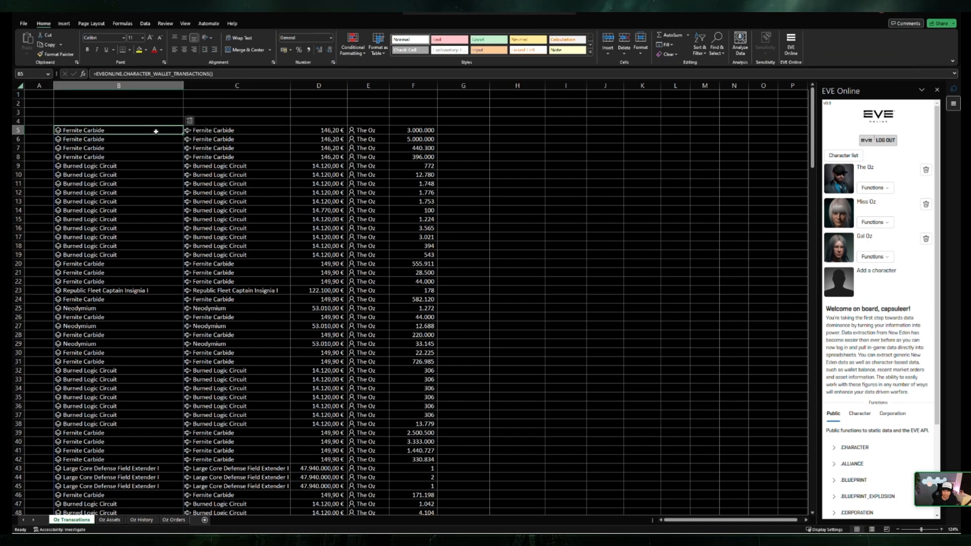
Step: Extract the Average Price field of the item type in C5 into G5 and fill it down to G33
left_click(218, 129)
left_click(297, 121)
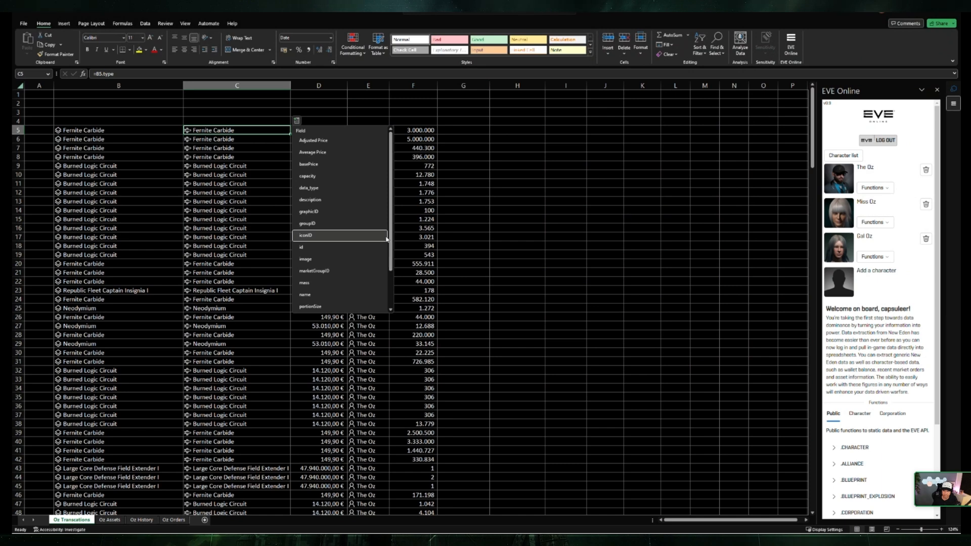
left_click(350, 152)
left_click(453, 157)
left_click(464, 130)
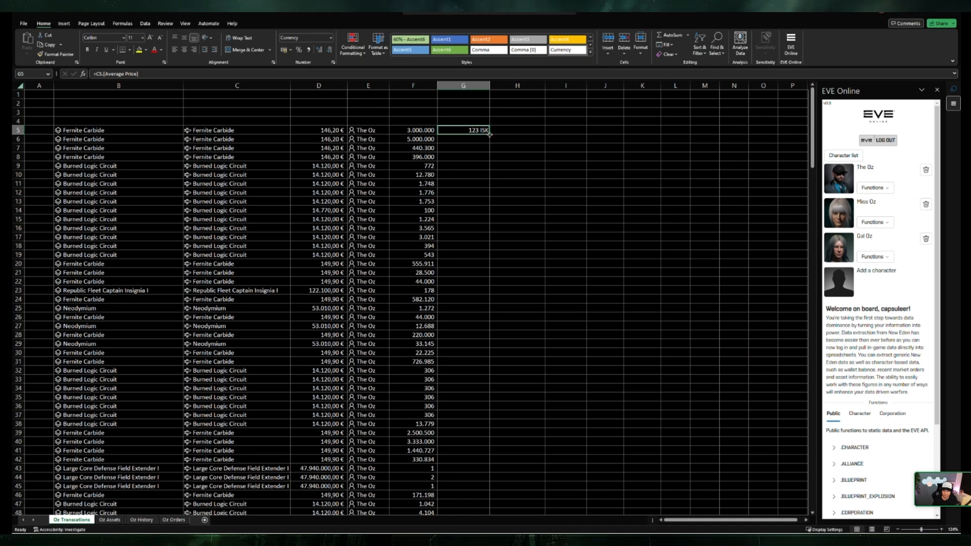
left_click_drag(488, 134, 487, 383)
left_click(561, 239)
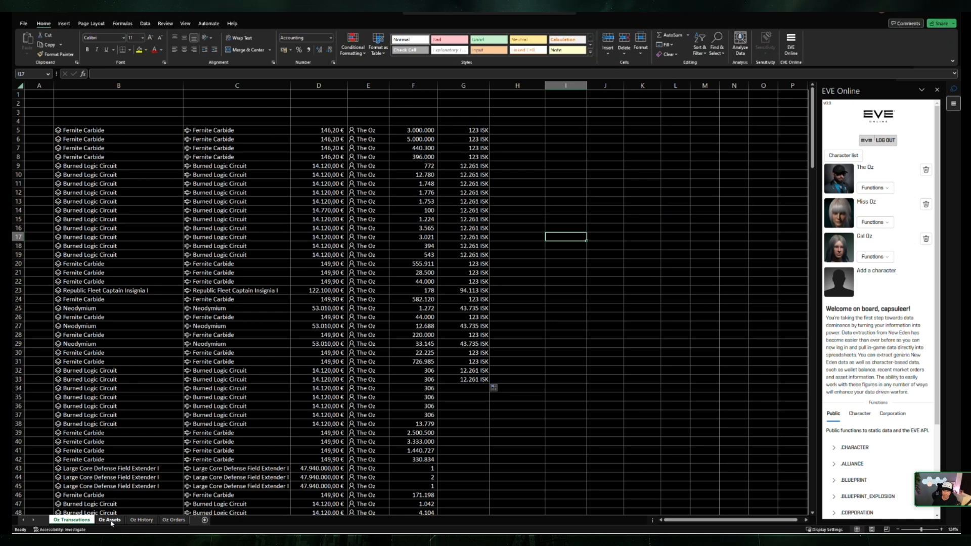
left_click(605, 237)
left_click(354, 157)
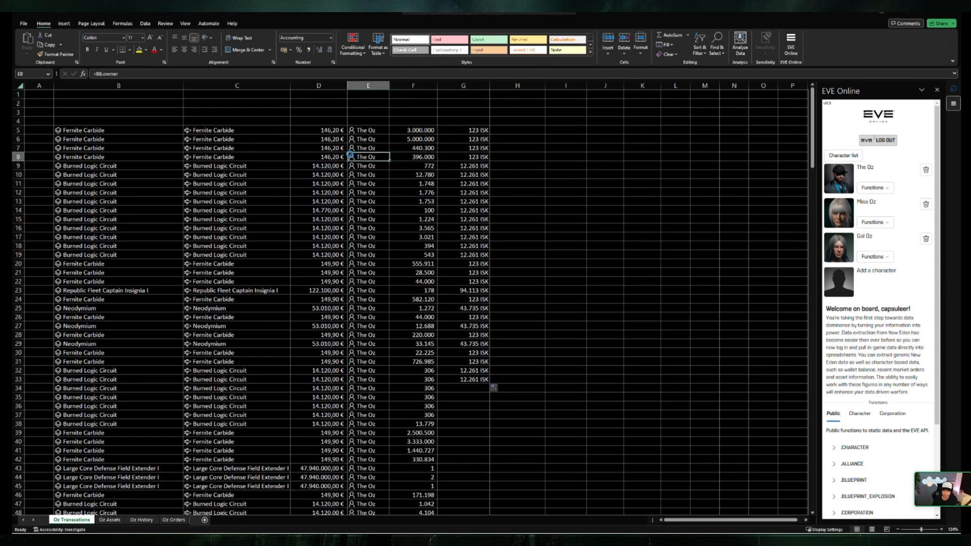
left_click(572, 153)
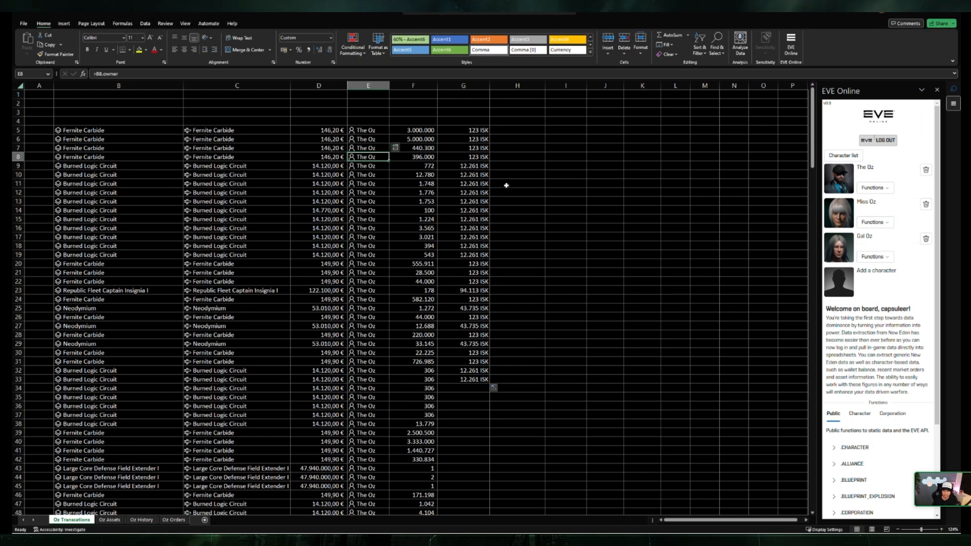
Step: Switch to the Oz Assets sheet and select empty cell B6
left_click(112, 521)
left_click(107, 177)
left_click(107, 128)
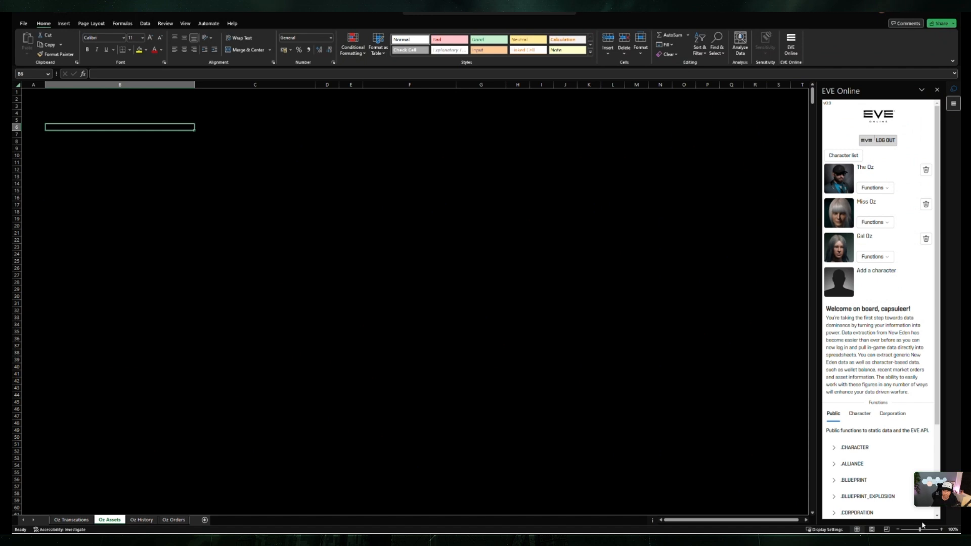
type("4")
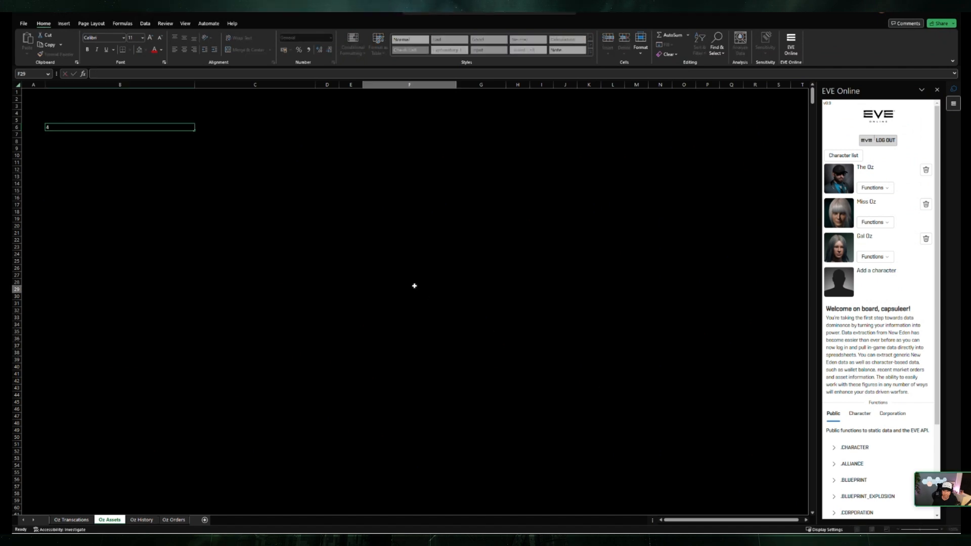
left_click(414, 286)
left_click(177, 127)
key("Delete")
Step: Enlarge the Oz Assets sheet to a zoom level of 142%
left_click_drag(920, 529, 926, 529)
left_click(63, 117)
left_click(114, 132)
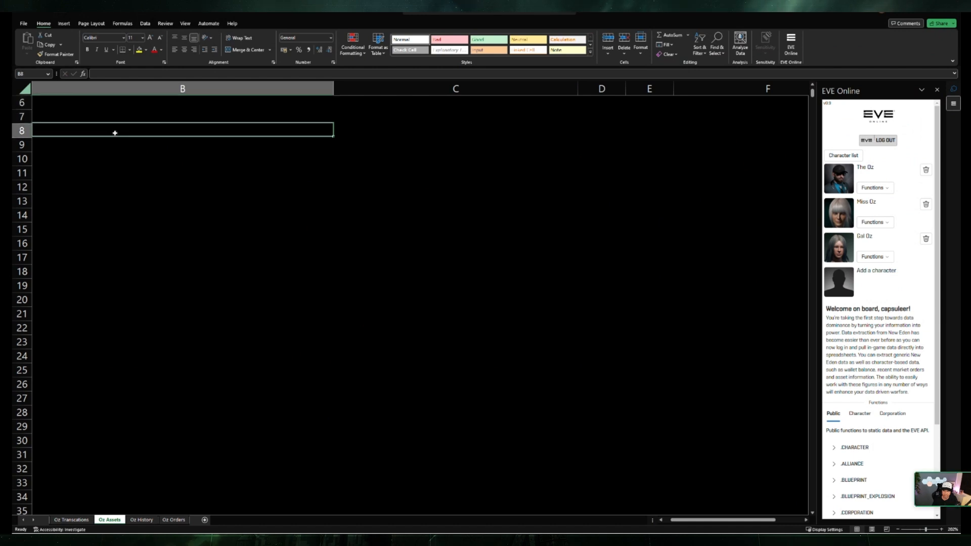
left_click_drag(927, 529, 923, 529)
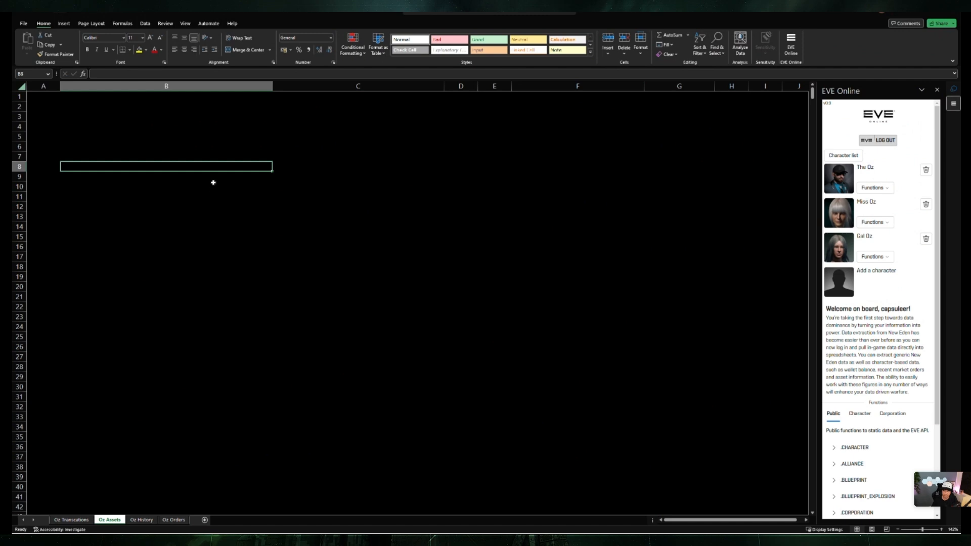
left_click(216, 198)
key("Up")
key("Up")
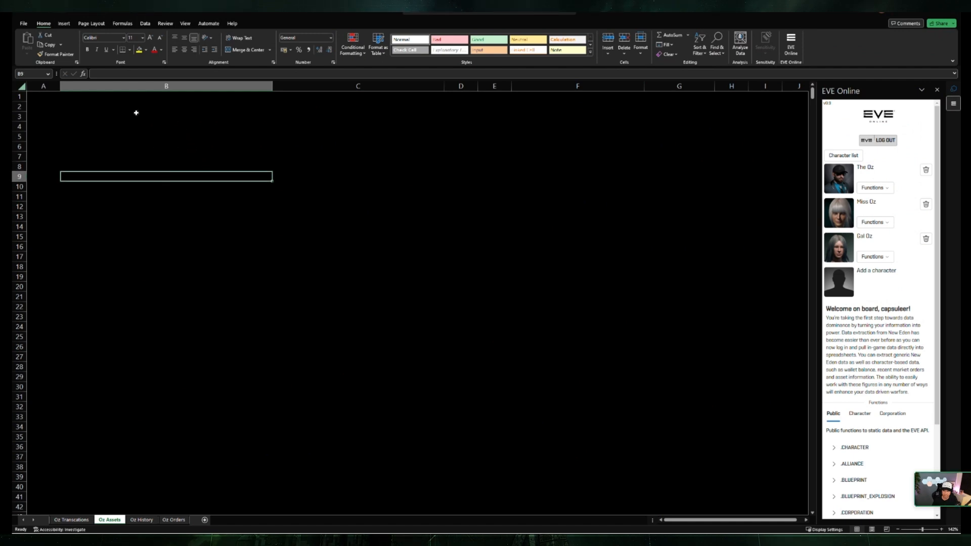
Step: Apply All Borders to the entire Oz Assets sheet in a light line colour that stands out against the black background
left_click(20, 86)
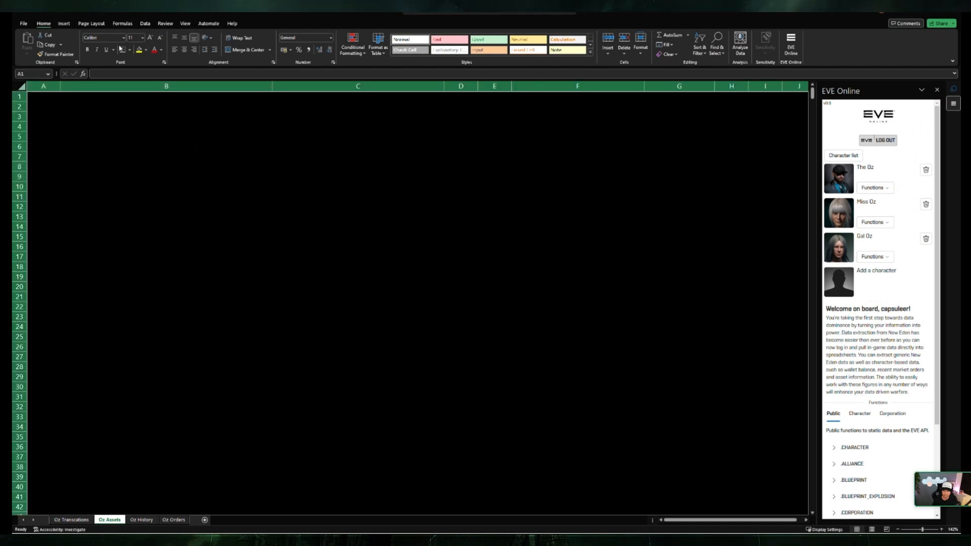
left_click(130, 50)
left_click(161, 135)
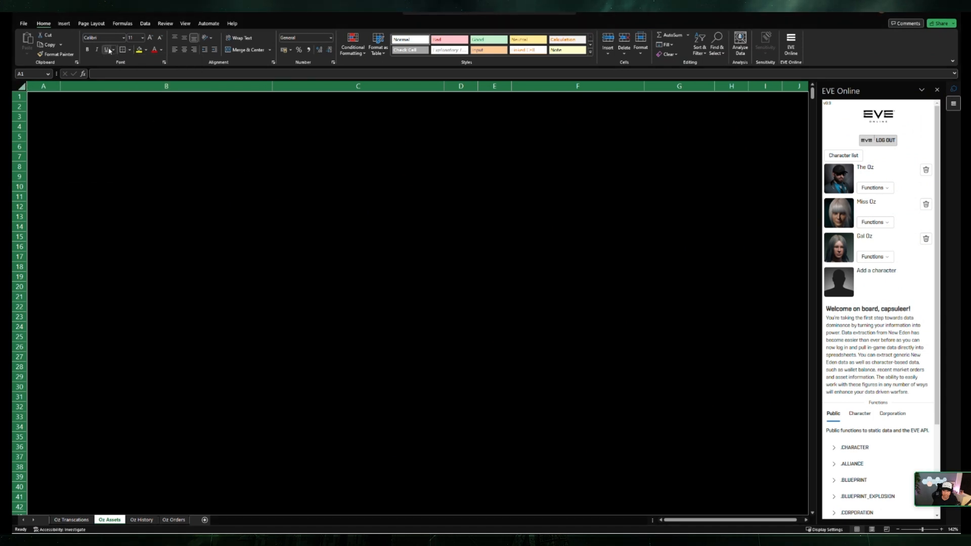
left_click(129, 50)
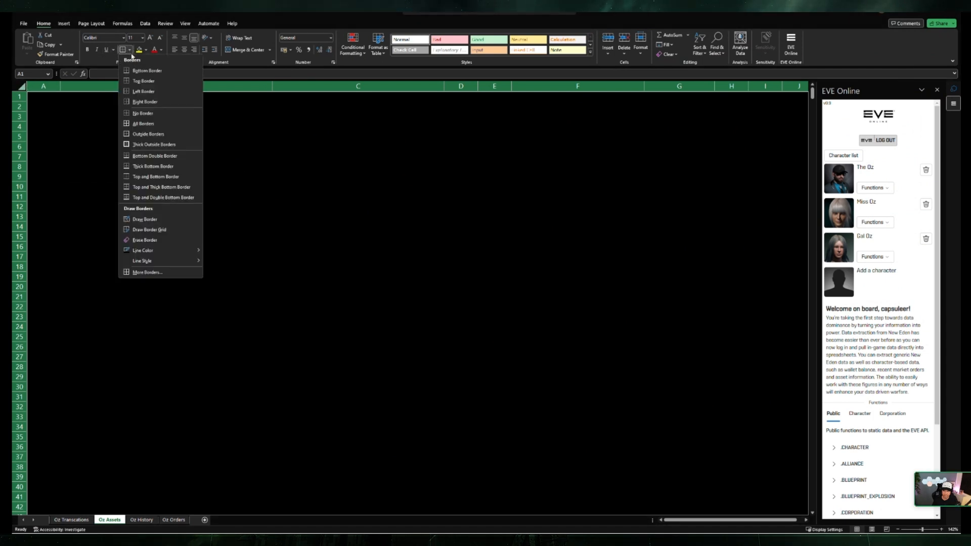
left_click(147, 123)
left_click(129, 50)
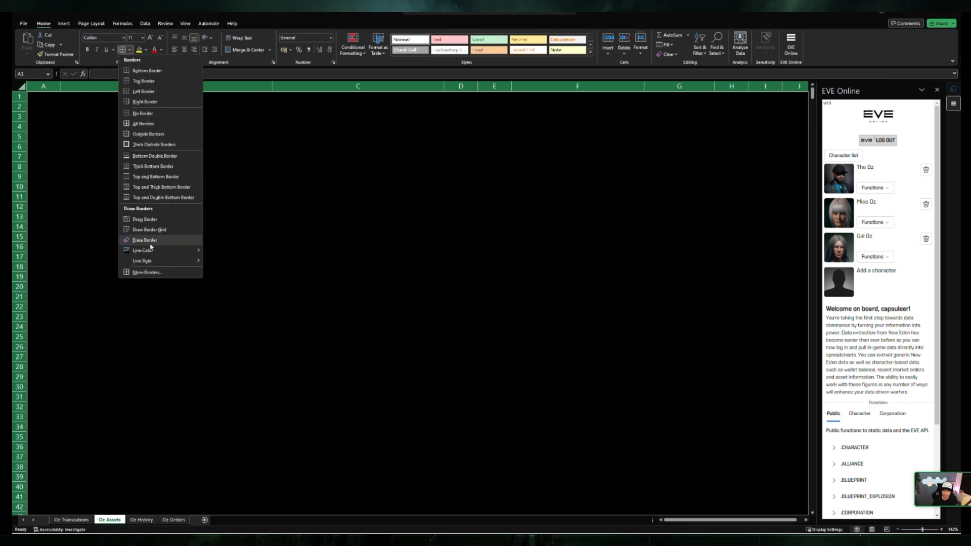
left_click(212, 283)
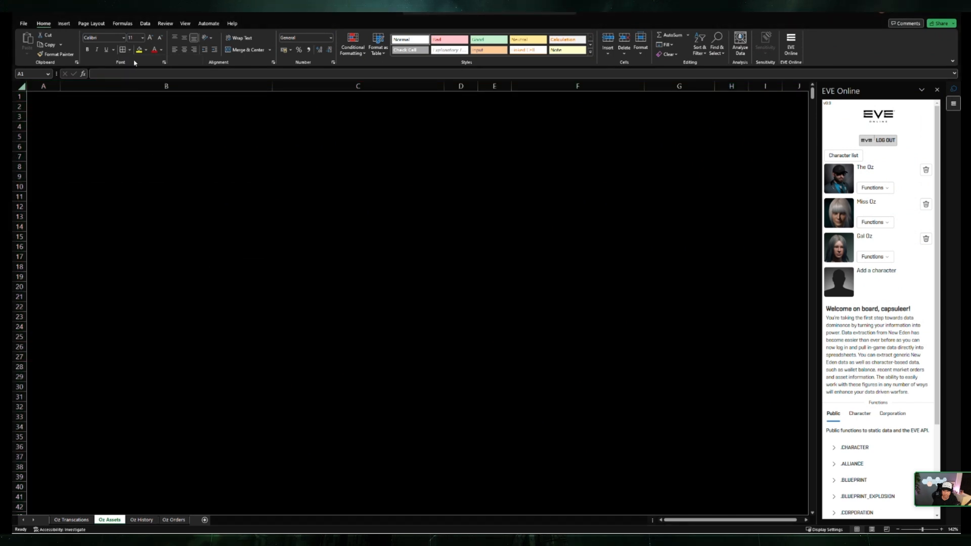
left_click(122, 50)
left_click(172, 166)
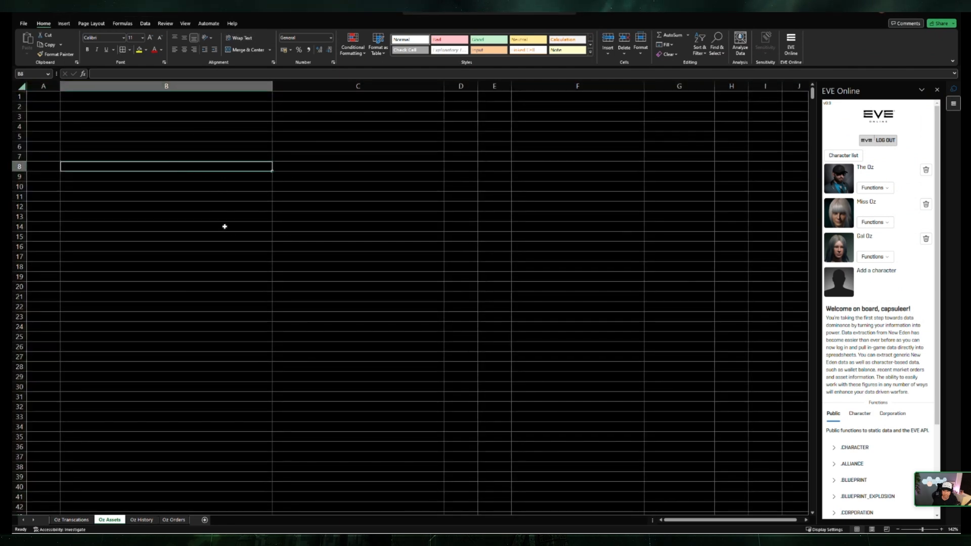
left_click(247, 255)
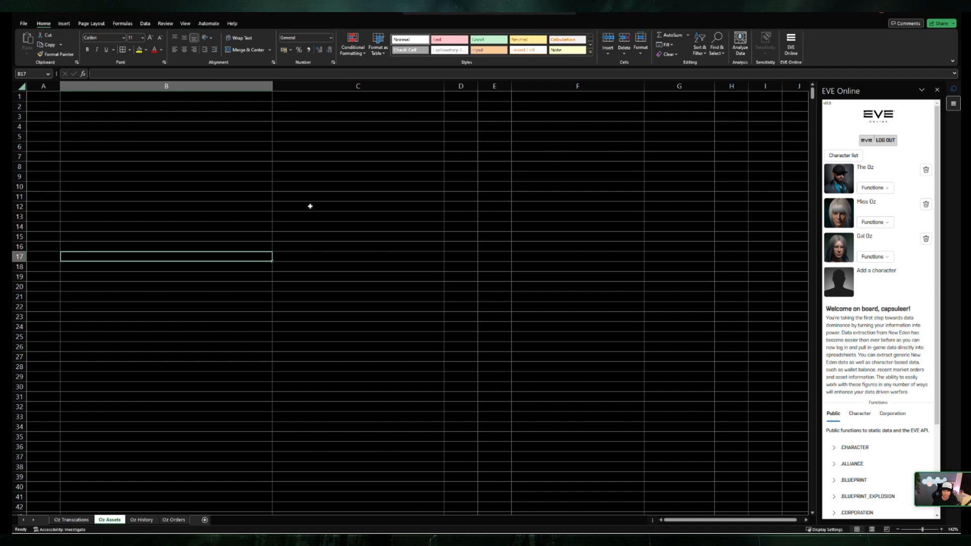
Step: Enter the formula =EVEONLINE.CHARACTER_ASSETS() in cell B4 to list the character's assets
left_click(141, 146)
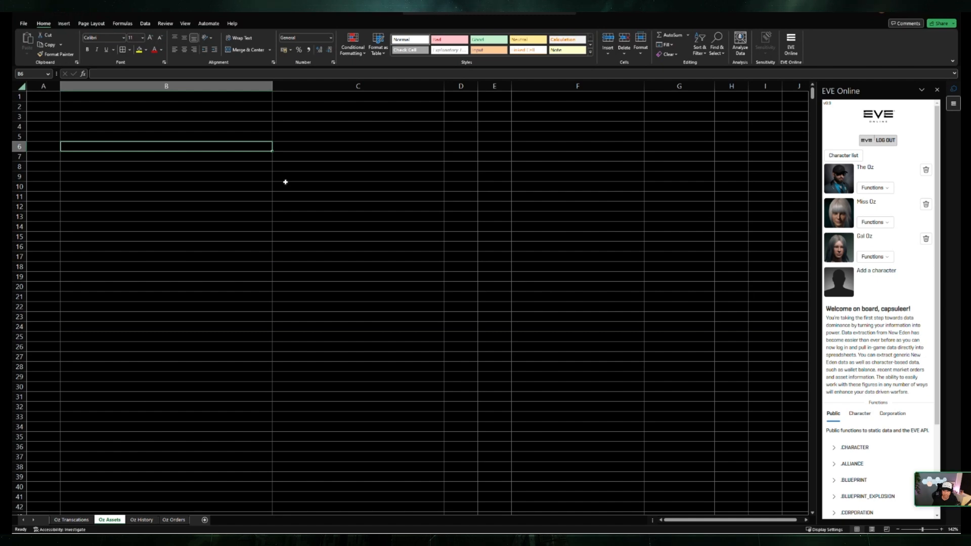
left_click(171, 127)
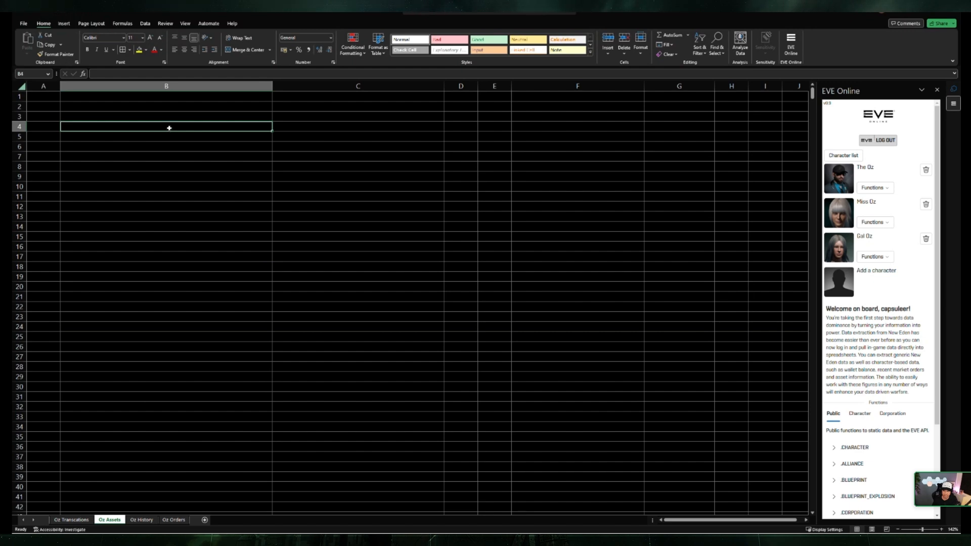
type("=eve")
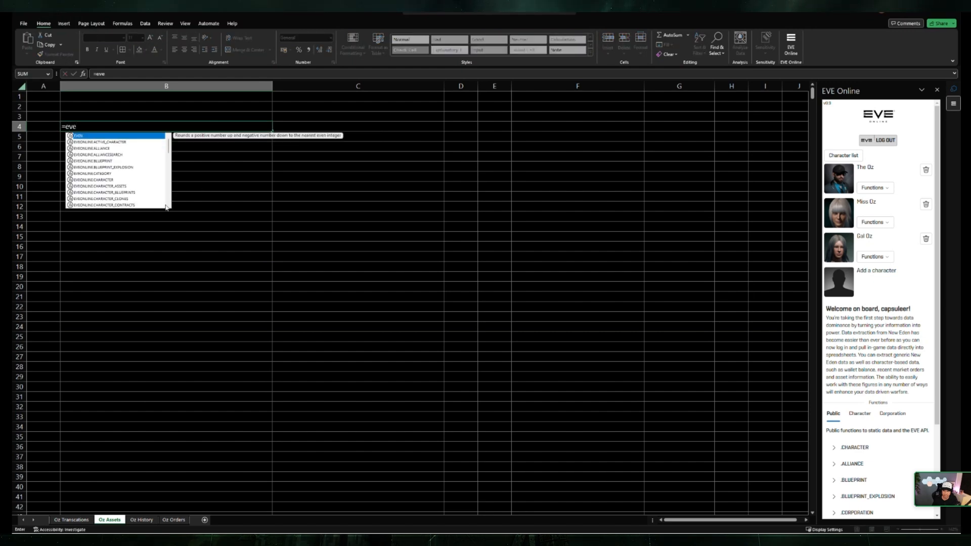
left_click(104, 187)
double_click(103, 187)
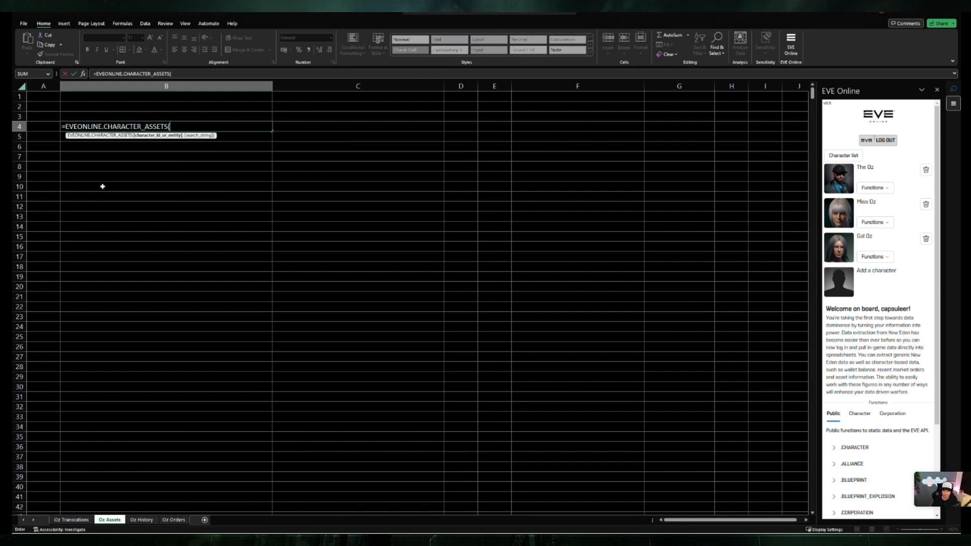
type(")")
key("Return")
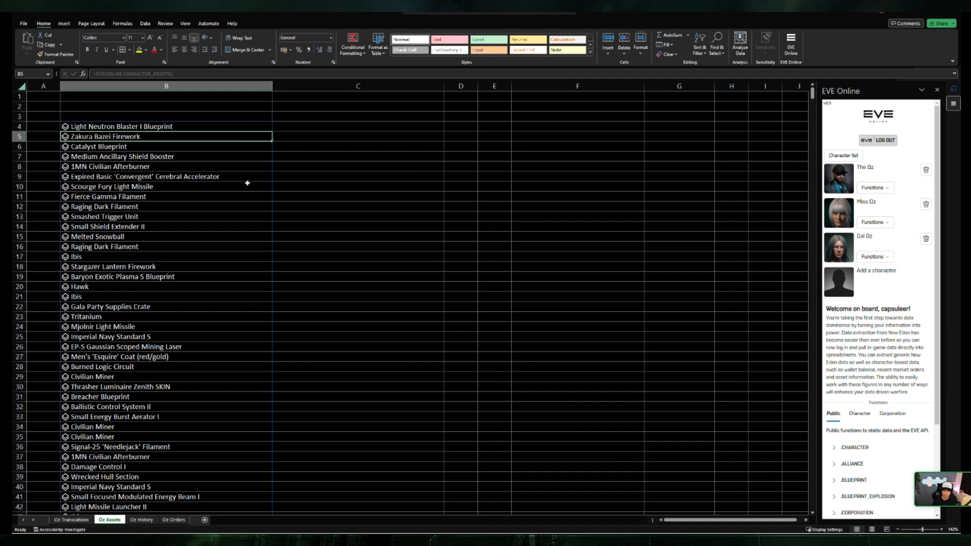
Step: Look through the data card of the asset in B4 and try to extract its type field to the grid
left_click(89, 127)
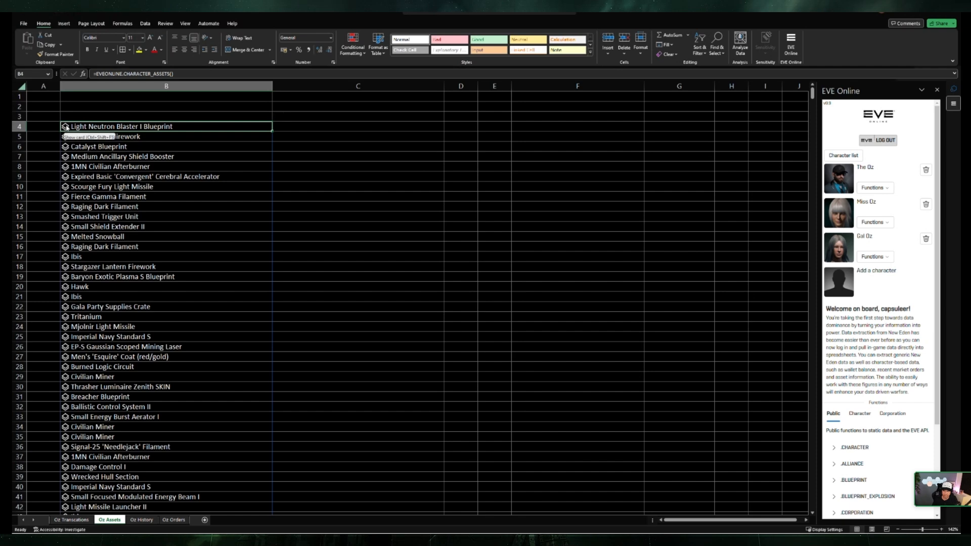
left_click(65, 127)
scroll(323, 210, "down", 3)
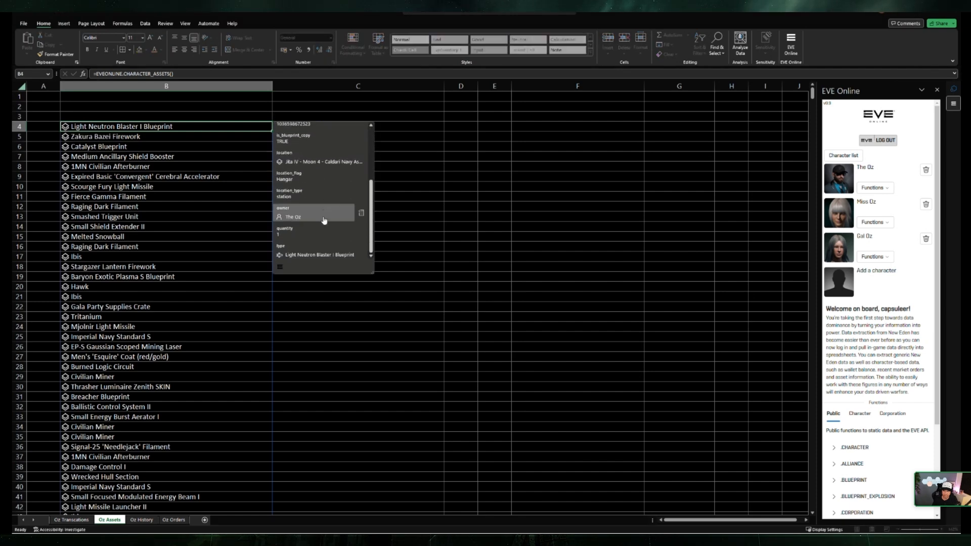
scroll(325, 256, "up", 5)
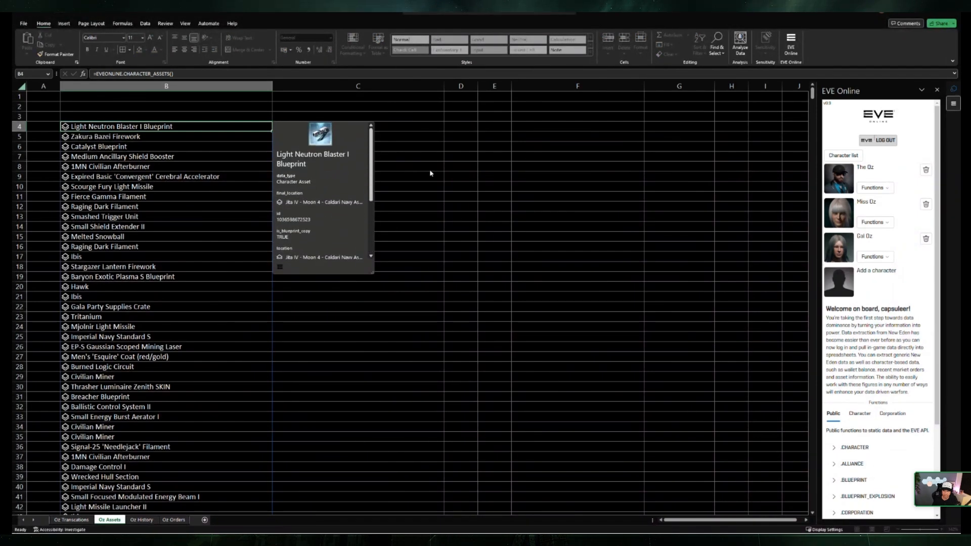
scroll(321, 197, "down", 2)
scroll(322, 197, "down", 2)
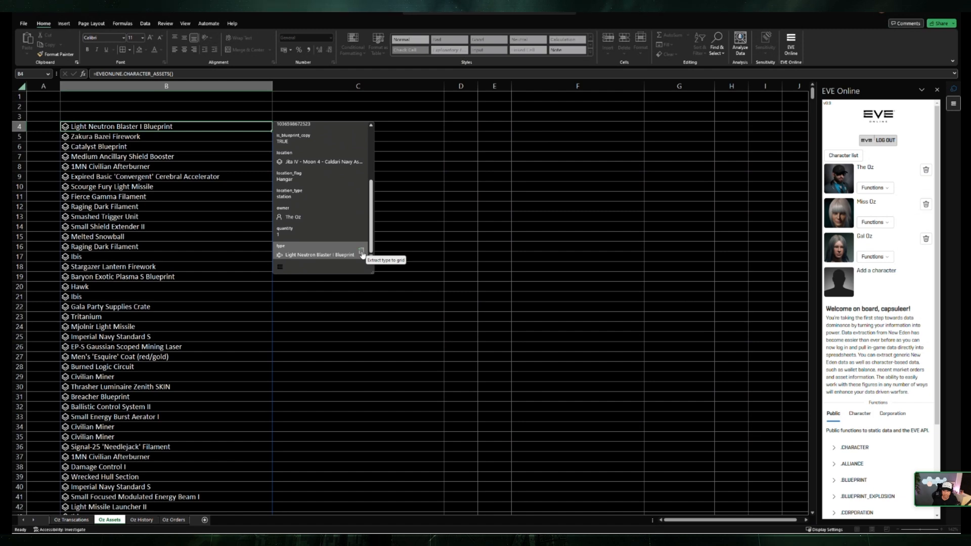
left_click(362, 254)
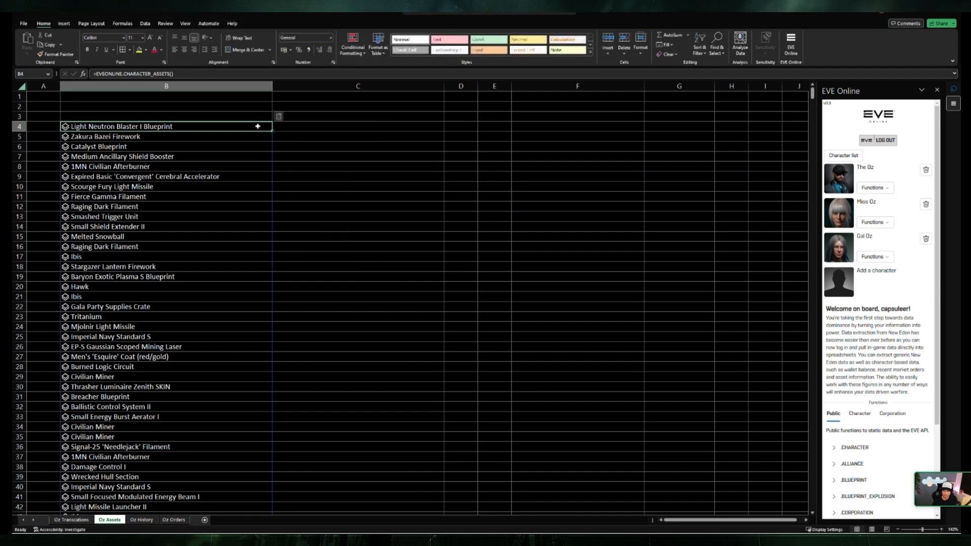
Step: Extract the owner and location fields of the asset in B4 into C4 and D4, and widen column D to fit
left_click(279, 116)
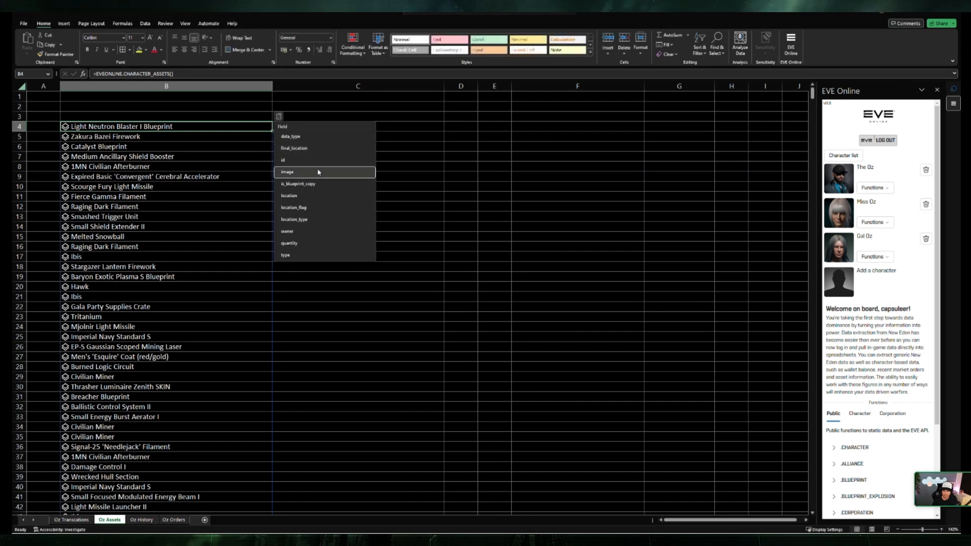
left_click(321, 231)
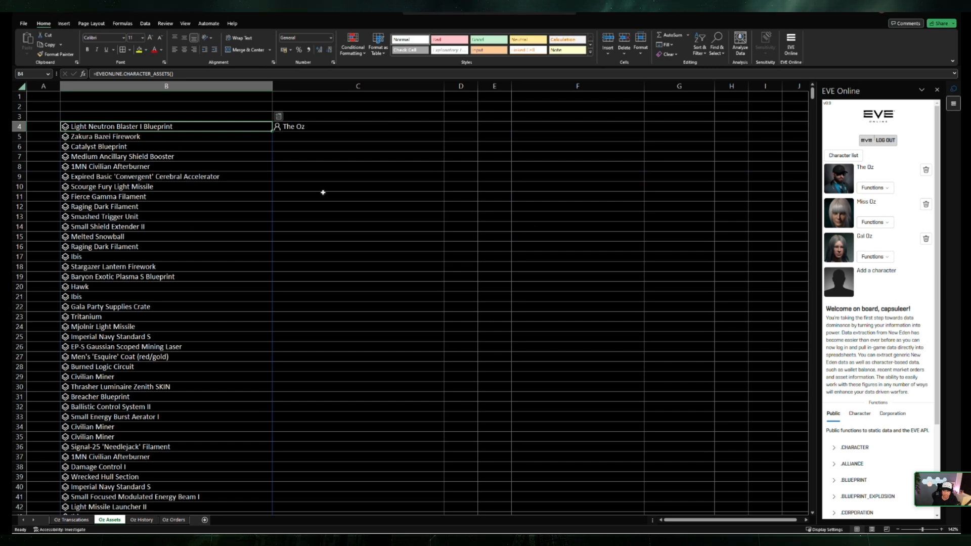
left_click(279, 116)
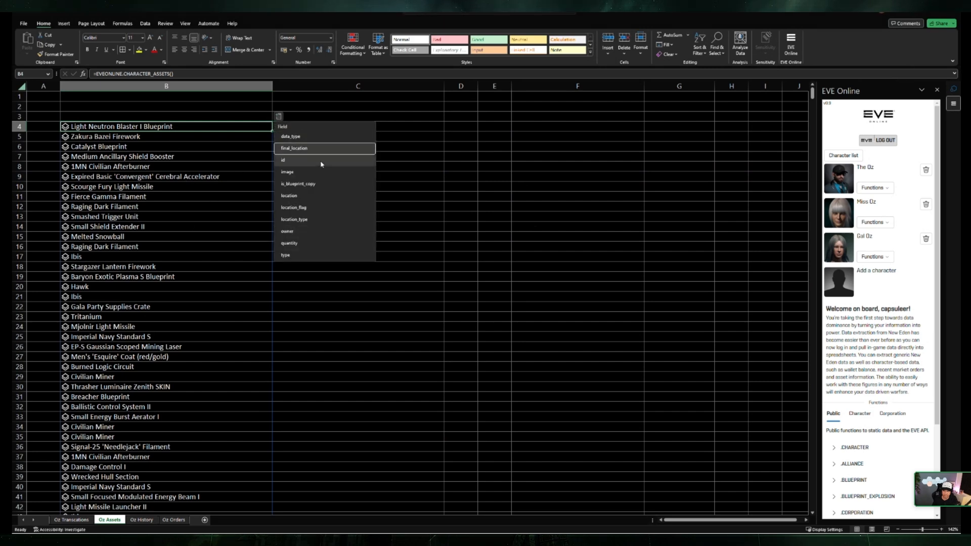
left_click(314, 195)
left_click_drag(479, 95, 621, 95)
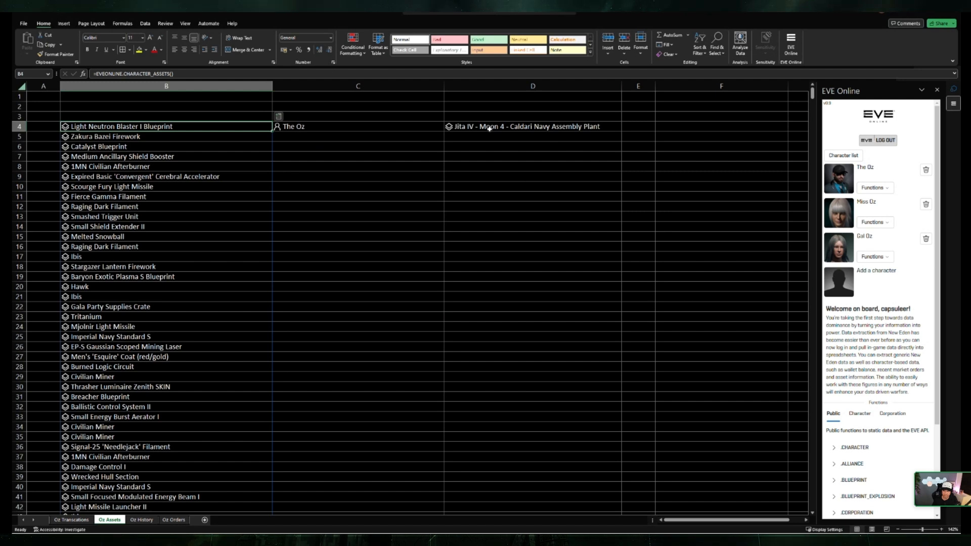
Step: Fill the owner and location formulas in C4:D4 down to row 41
left_click(489, 160)
left_click(368, 149)
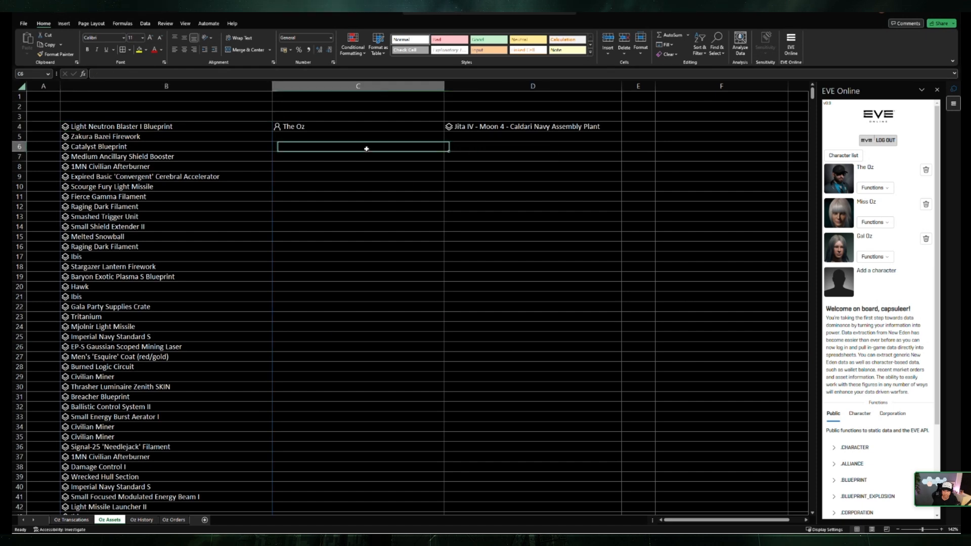
left_click_drag(346, 128, 629, 507)
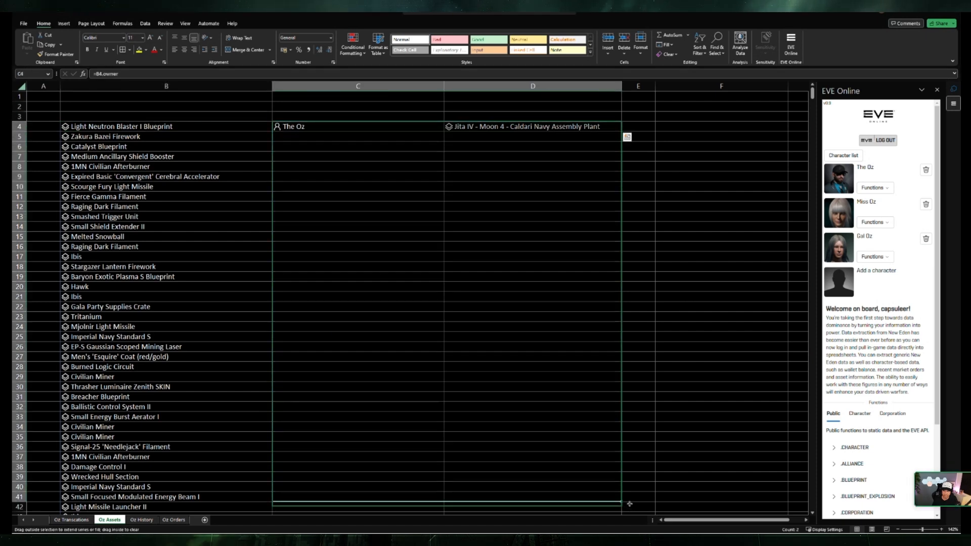
left_click(697, 236)
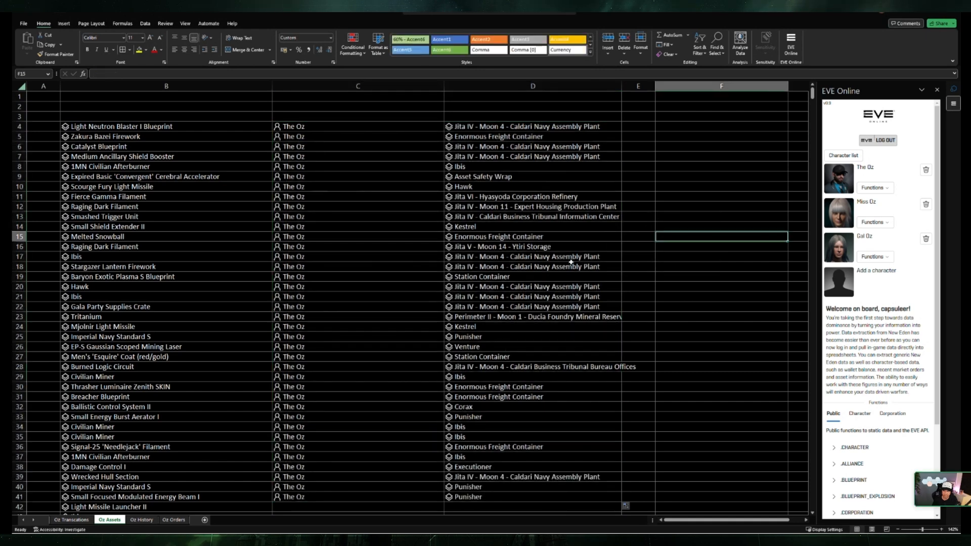
Step: Extract the regionID field of the location in D4 into E4, widen column E, and fill the formula down to E38
left_click(541, 176)
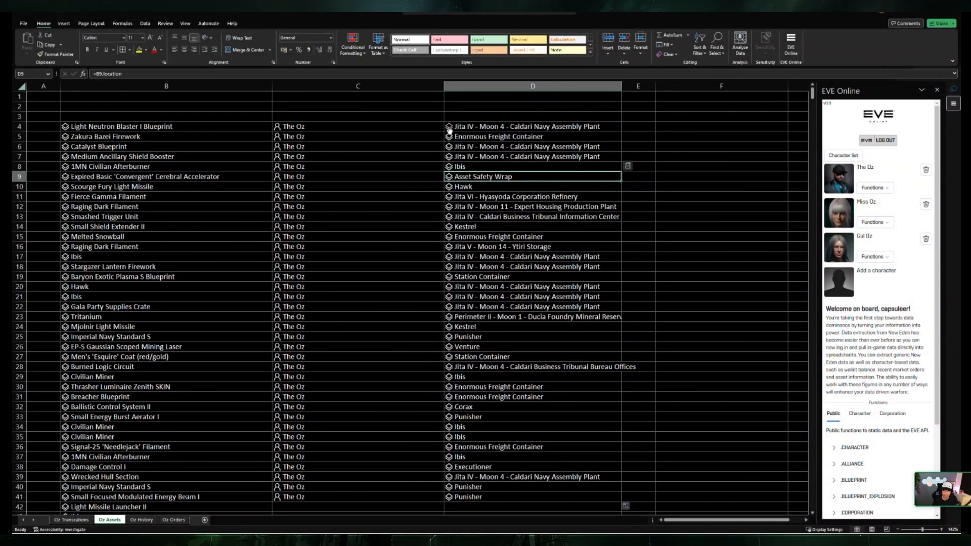
left_click(450, 128)
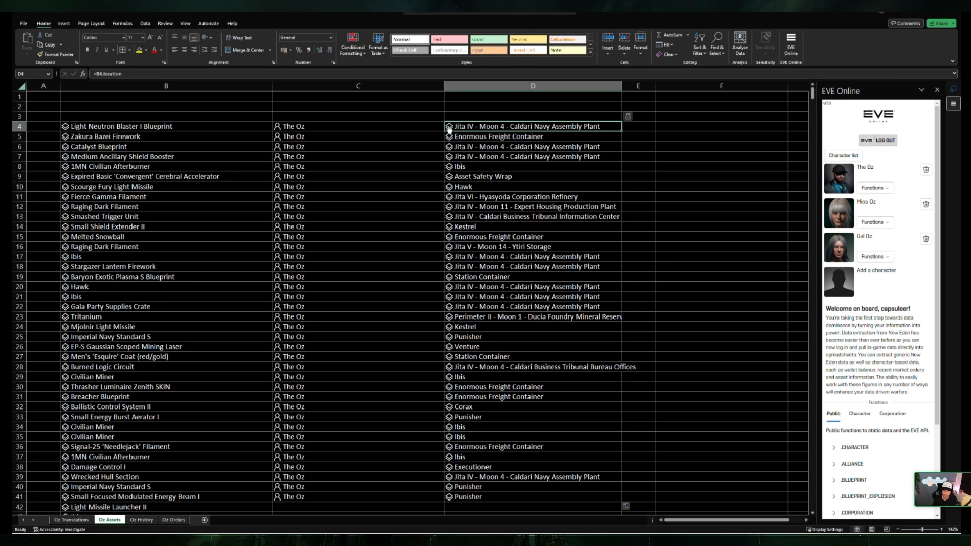
left_click(628, 117)
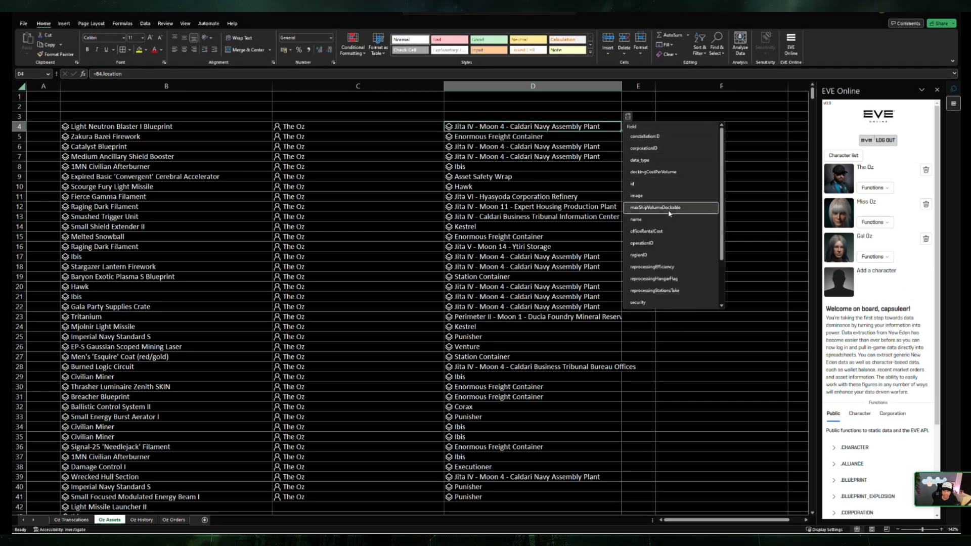
left_click(648, 257)
left_click_drag(682, 143, 677, 136)
left_click_drag(655, 87, 692, 89)
left_click(674, 128)
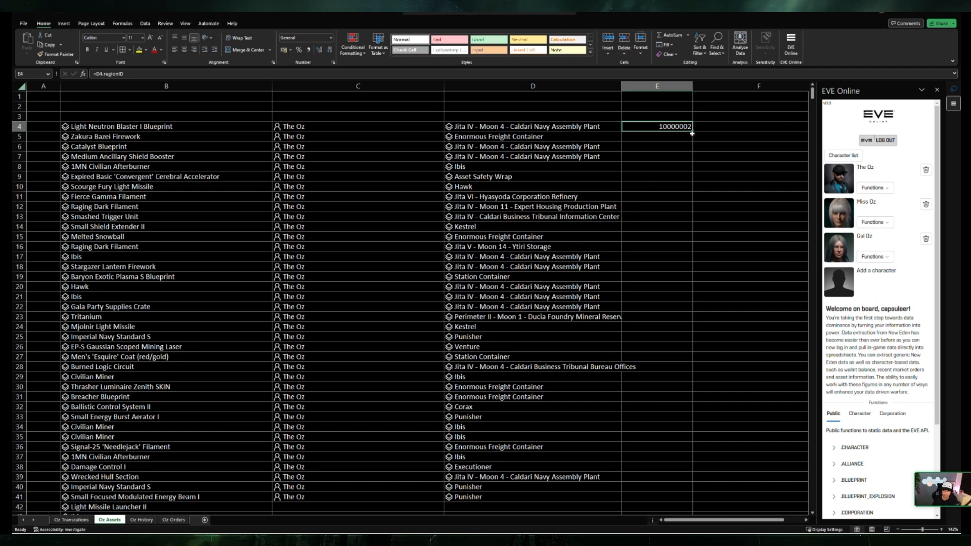
left_click_drag(690, 135, 652, 470)
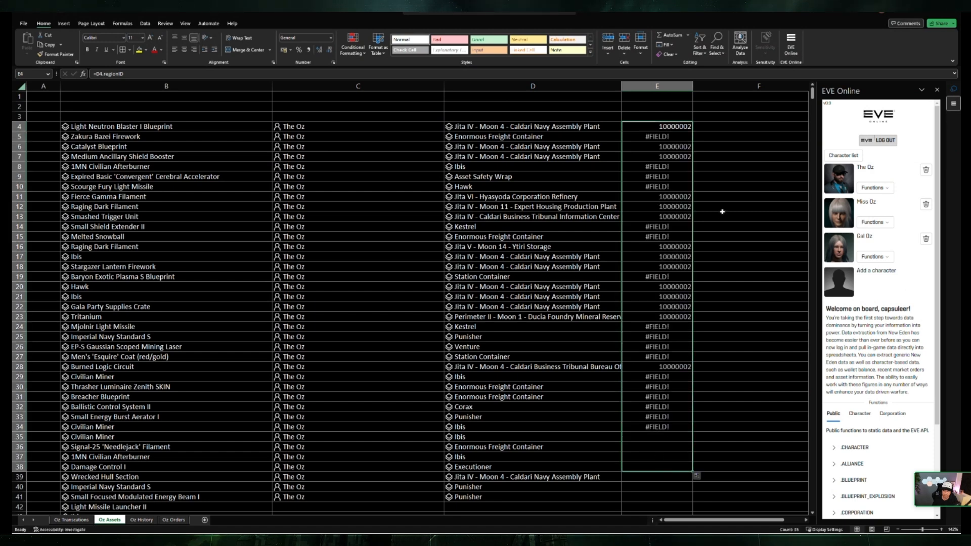
Step: Compare the regionID formulas in the upper cells of column E with the location formula in D5
key("Down")
key("Down")
key("Down")
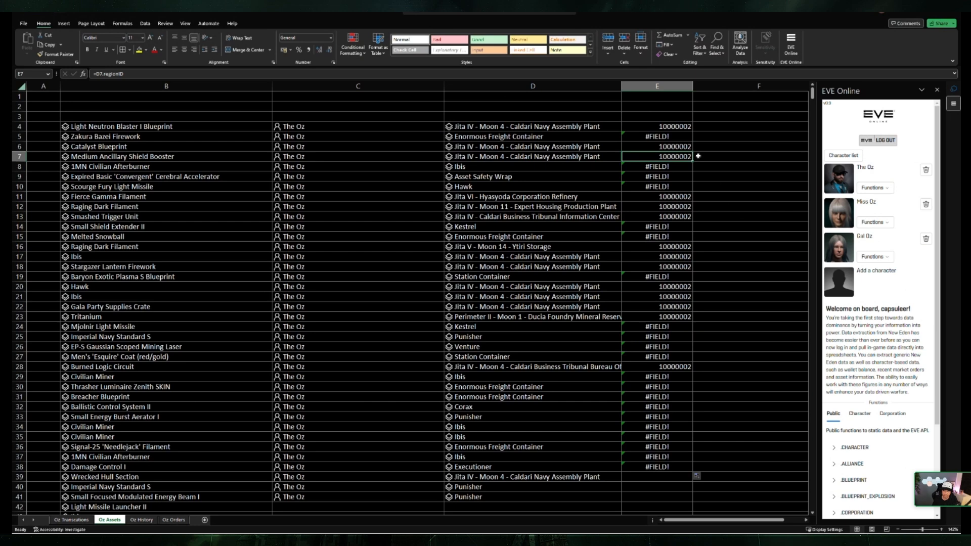
left_click(666, 129)
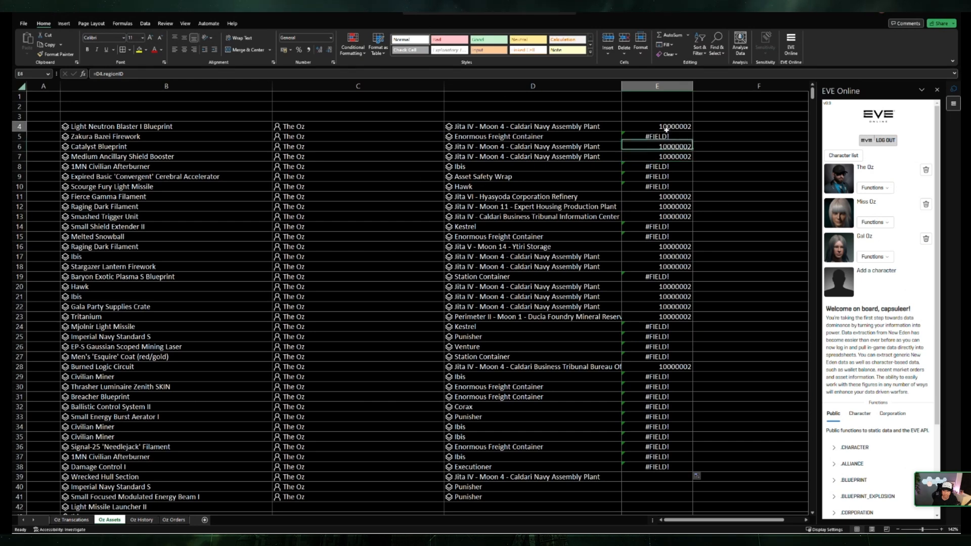
left_click(654, 136)
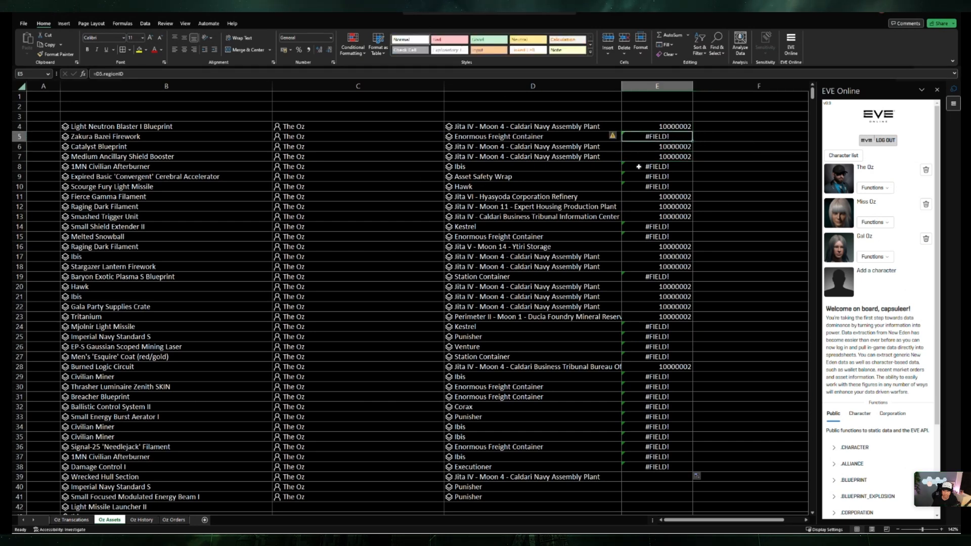
left_click(540, 140)
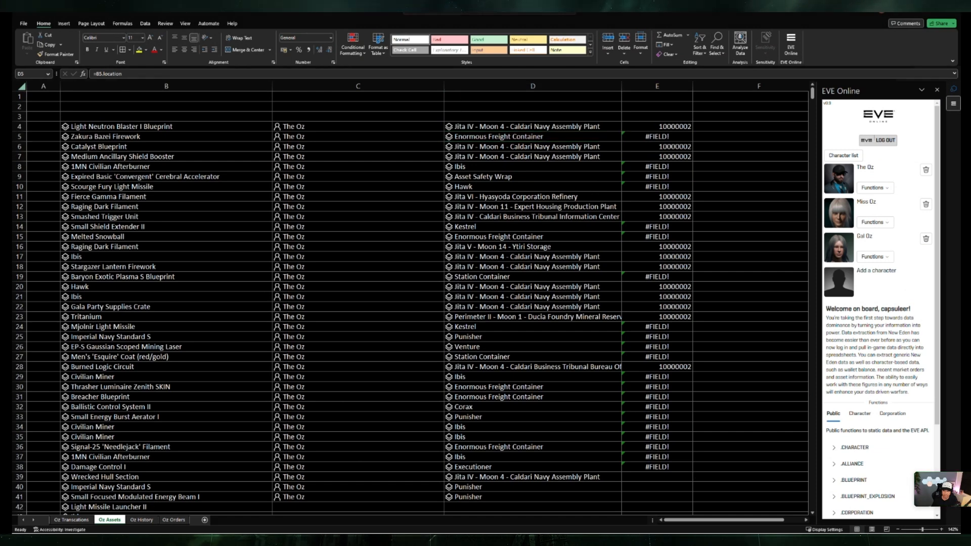
left_click(362, 187)
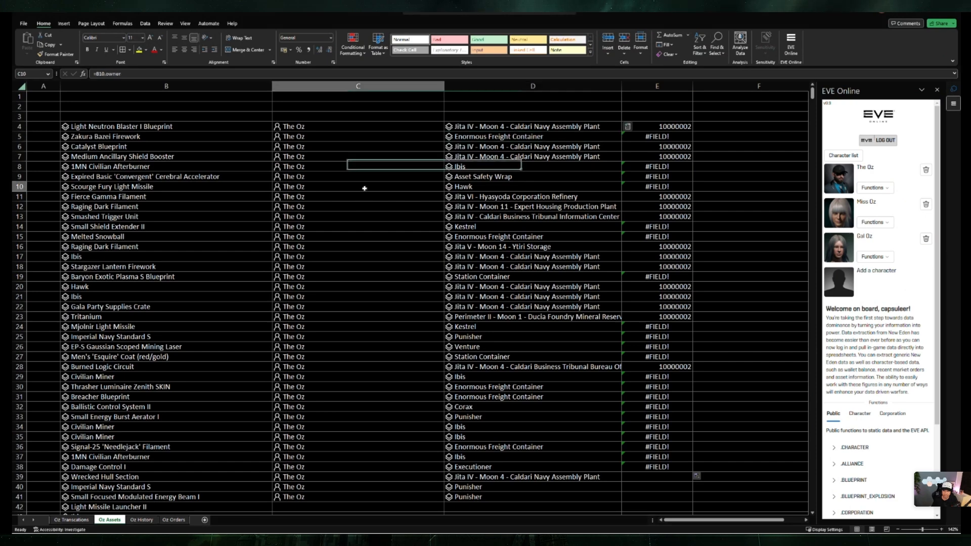
Step: Overwrite the character assets formula in B4 with the text eve, and clear the contents of columns C to E
left_click(167, 127)
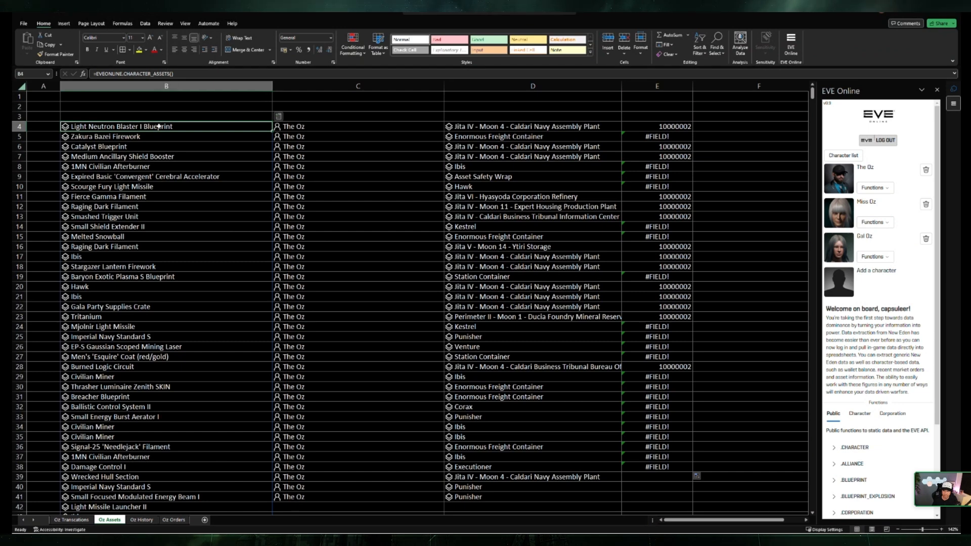
type("eve")
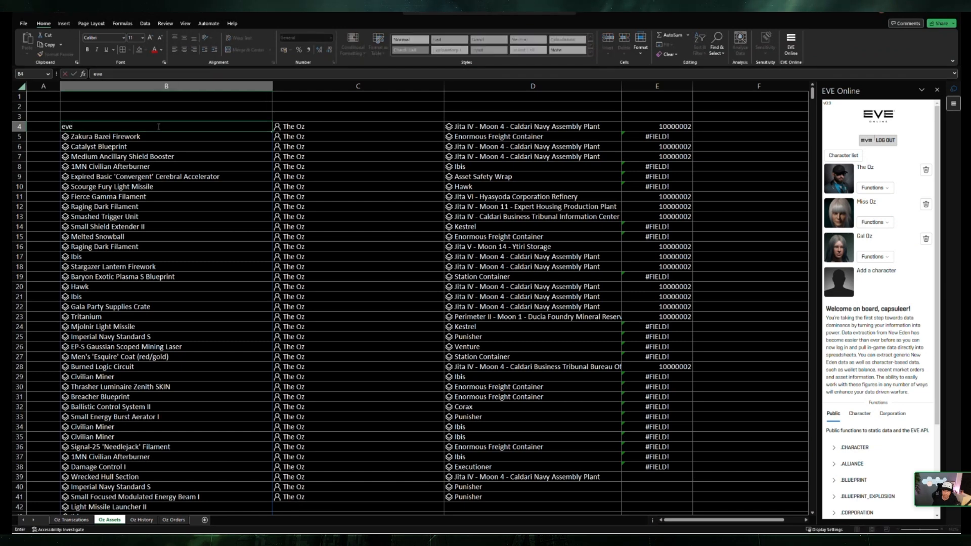
left_click_drag(358, 85, 633, 76)
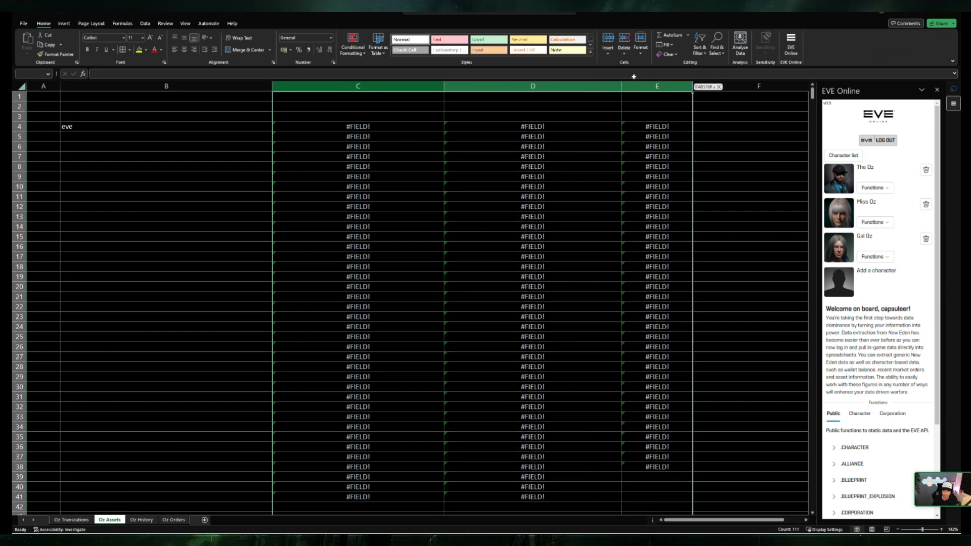
key("Delete")
left_click(481, 190)
Step: Enter the formula =EVEONLINE.CORPORATION_ASSETS() in B4 without any arguments
left_click(140, 125)
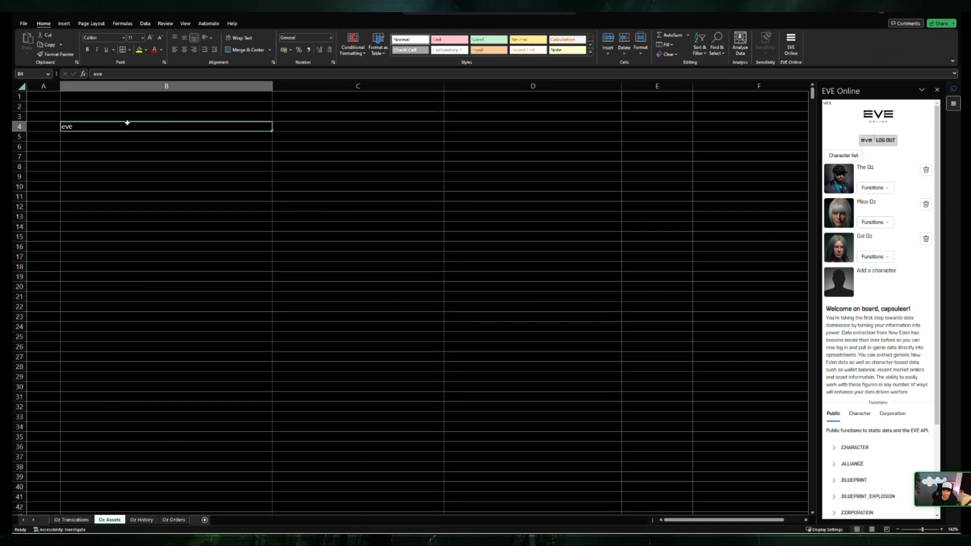
type("=eve")
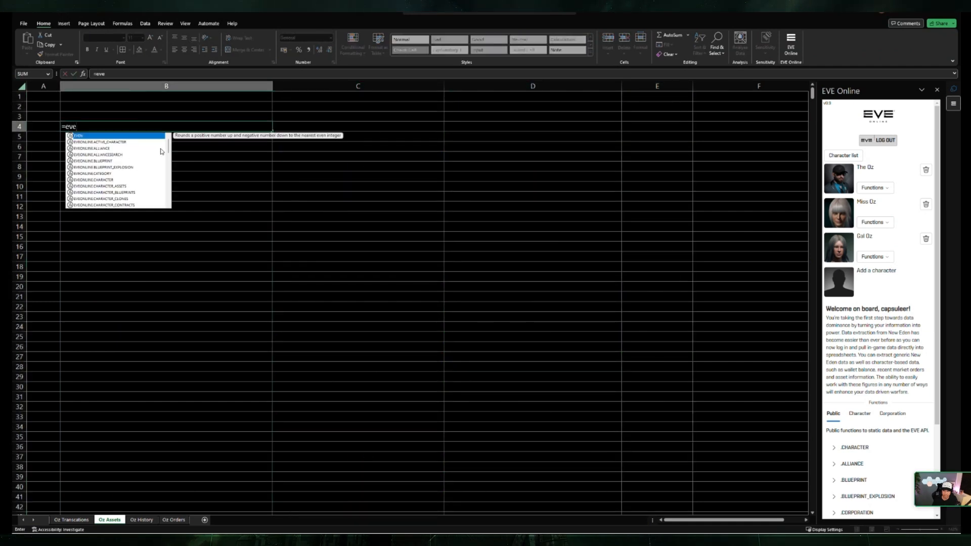
scroll(160, 151, "down", 8)
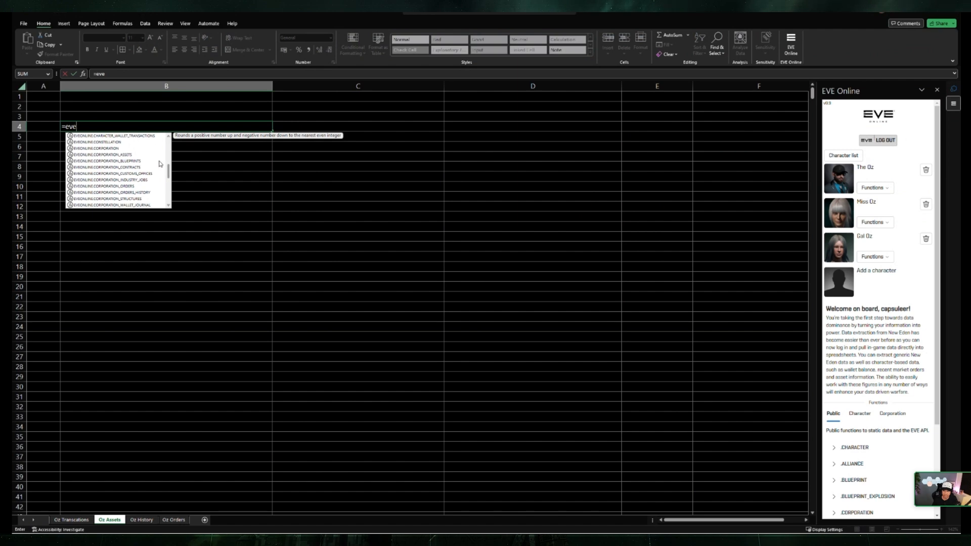
double_click(132, 158)
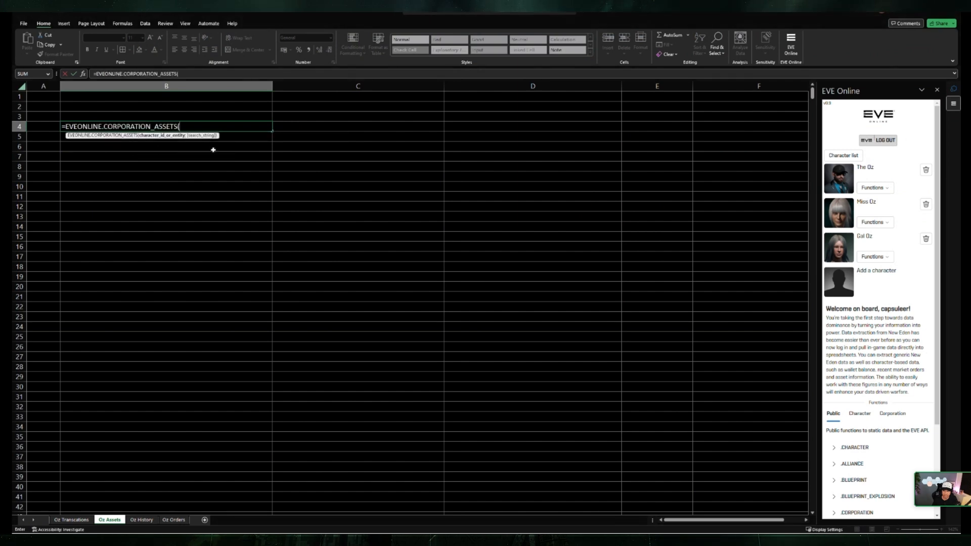
type(")")
key("Return")
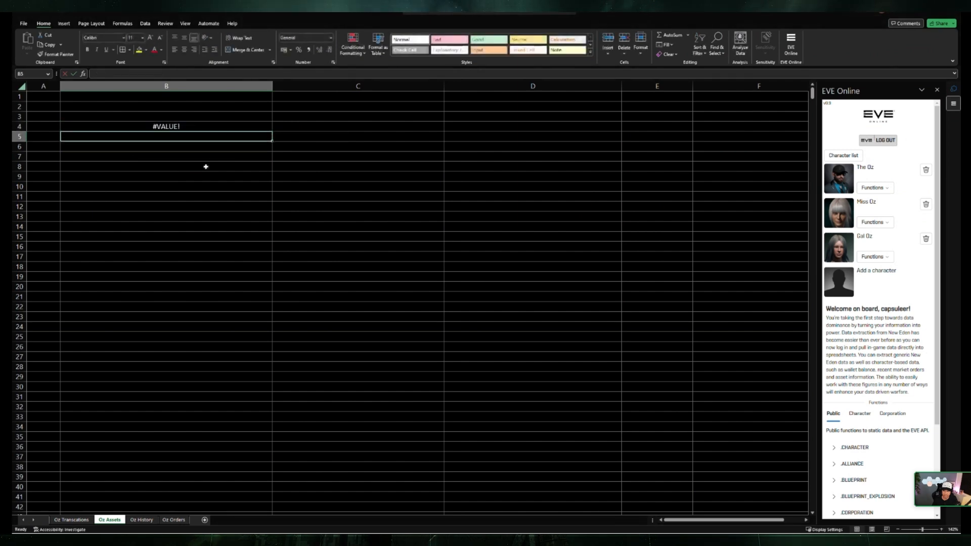
Step: Try B7 as the argument of the corporation assets formula, and clear cell B4
left_click(183, 125)
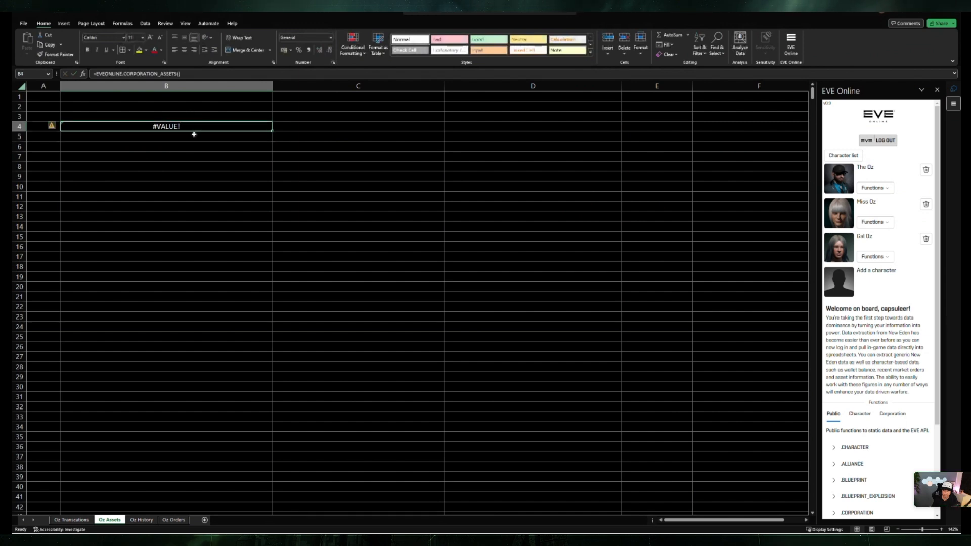
key("F2")
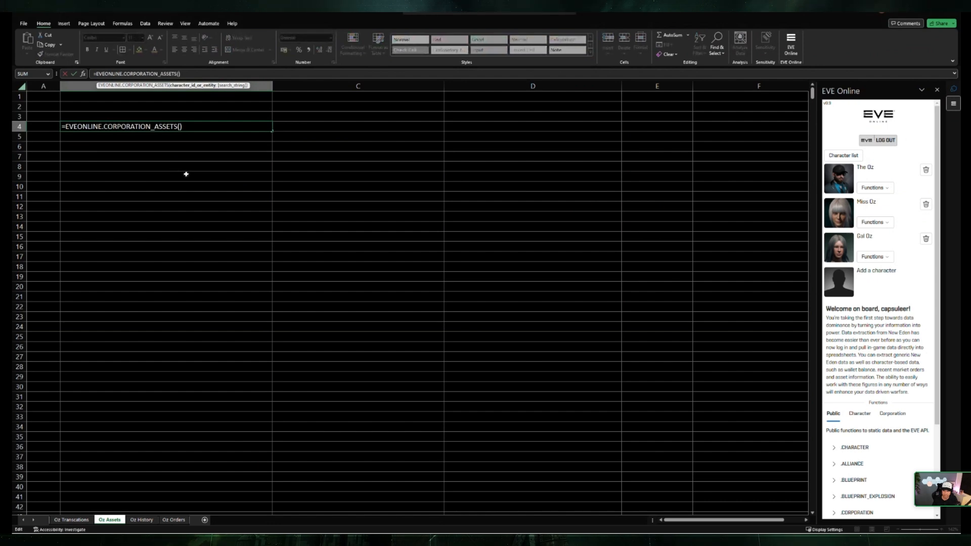
left_click(167, 157)
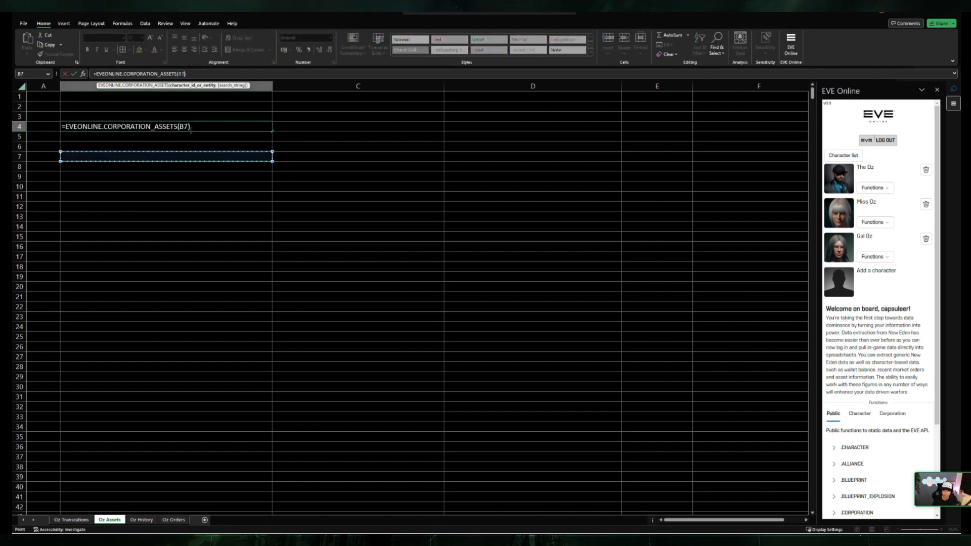
key("Escape")
key("Delete")
Step: Look through the EVE Online functions suggested for a formula in B5, and abandon the entry
left_click(173, 181)
left_click(161, 145)
left_click(158, 136)
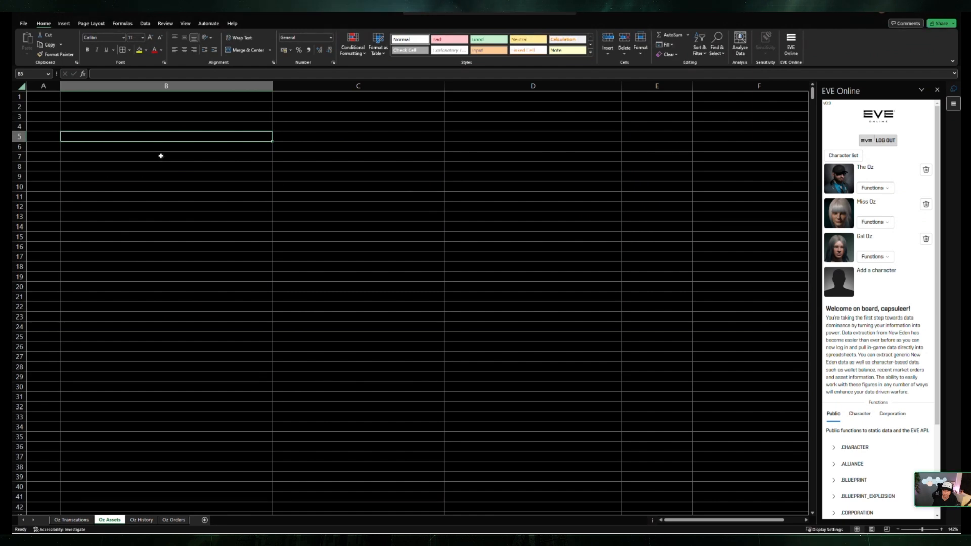
type("=eve")
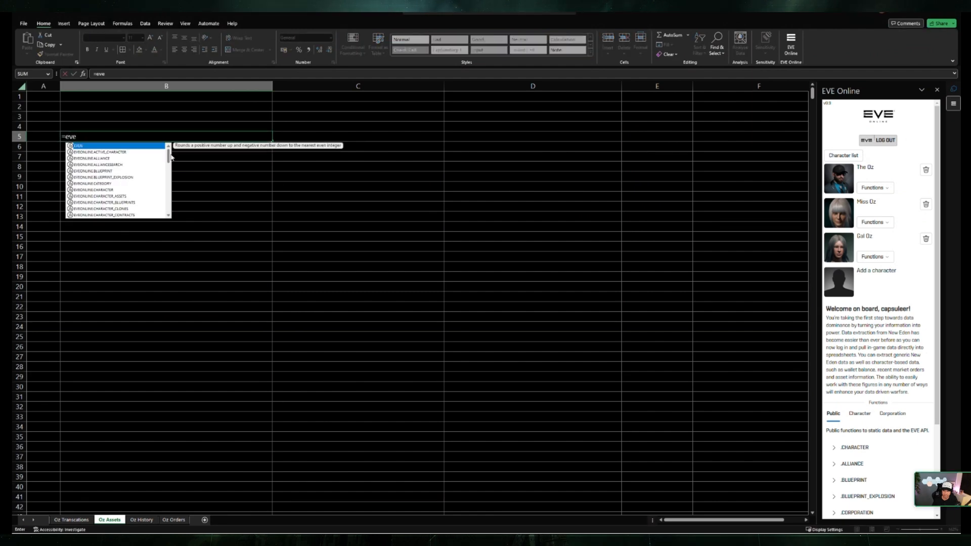
scroll(170, 156, "down", 1)
left_click_drag(170, 155, 173, 198)
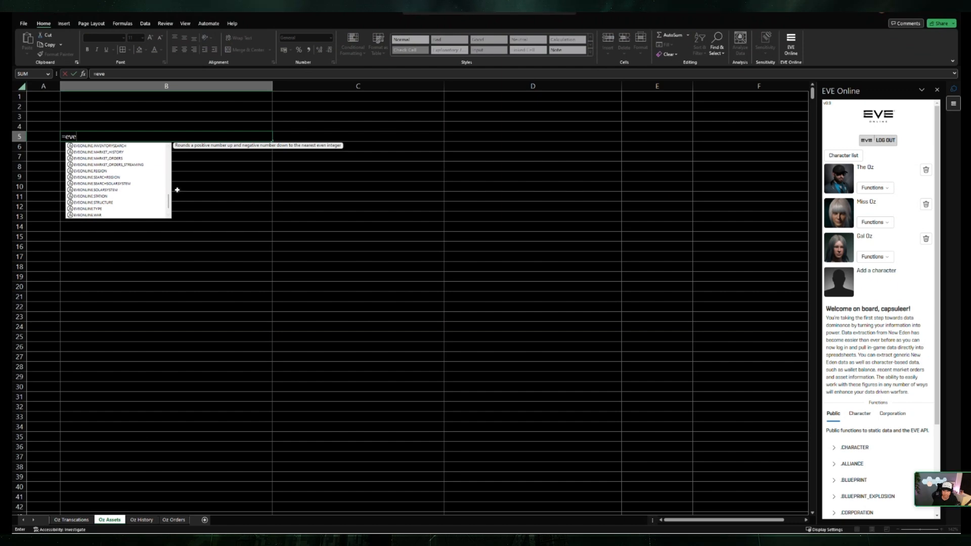
key("Escape")
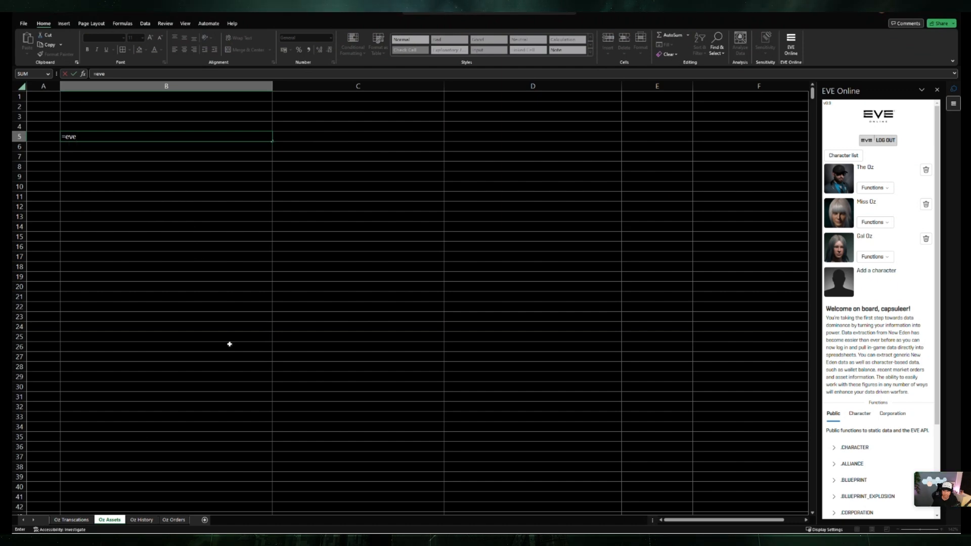
Step: Switch to the Oz History sheet, enlarge its view to 118%, and select cell C5
left_click(141, 520)
key("Right")
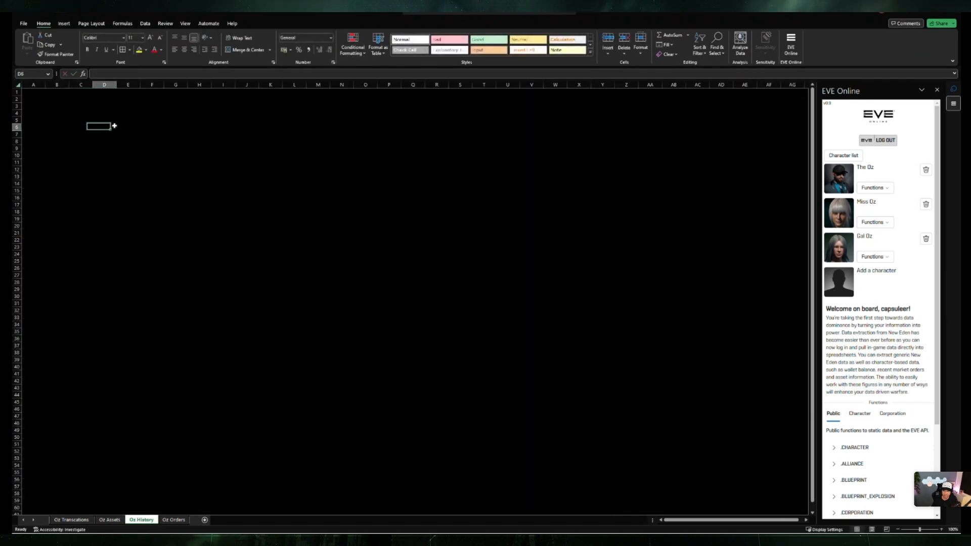
left_click_drag(921, 530, 921, 531)
left_click(210, 190)
left_click(101, 126)
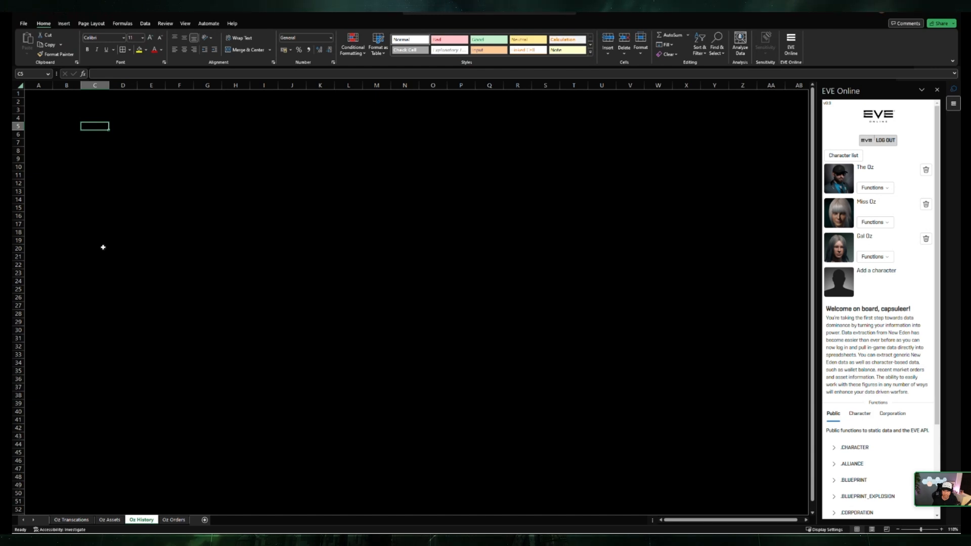
left_click(119, 167)
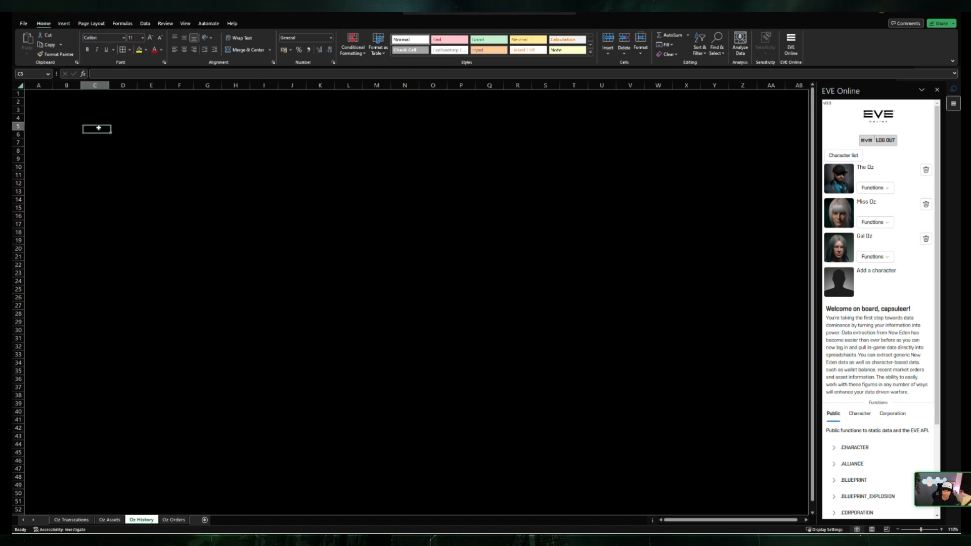
Step: Start a formula in C5 with the EVEONLINE.MARKET_HISTORY function
type("=e")
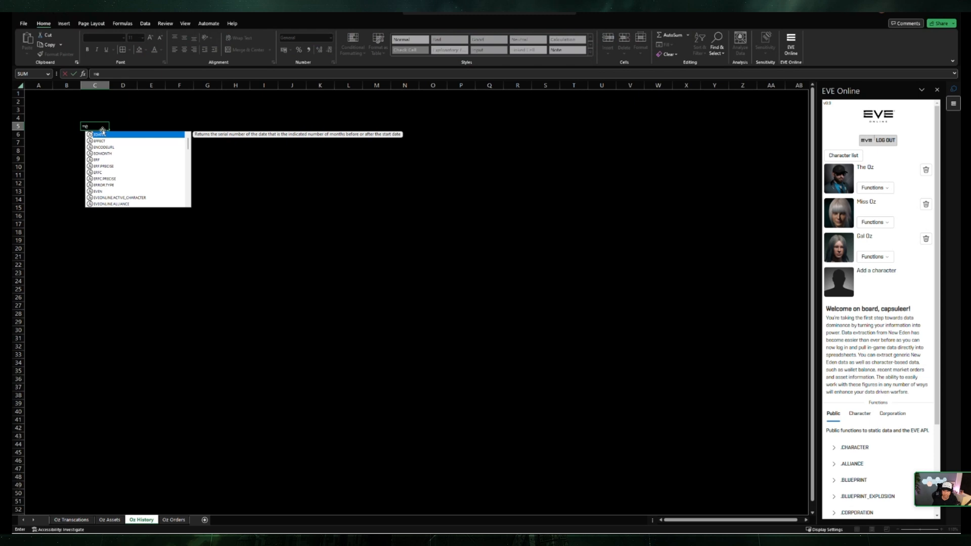
type("ve")
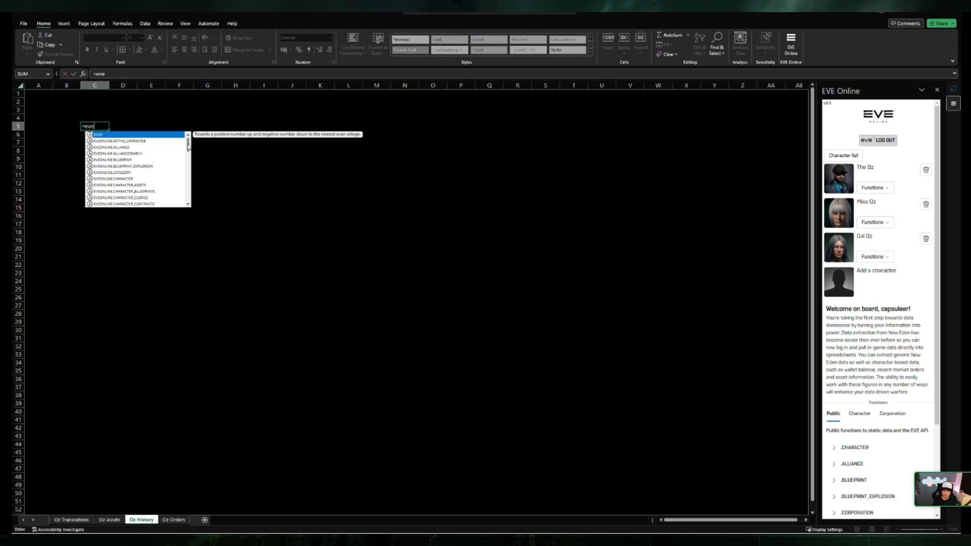
left_click_drag(188, 147, 189, 187)
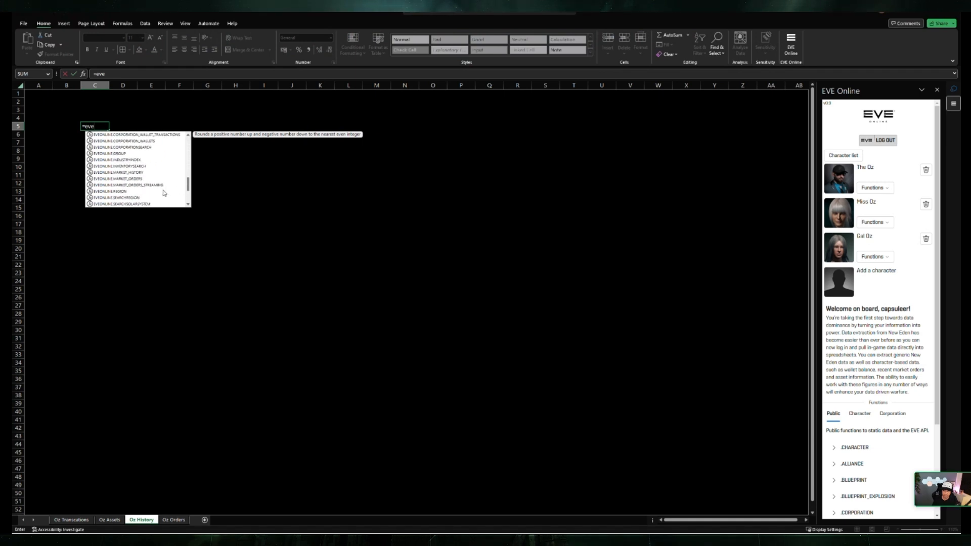
left_click(145, 173)
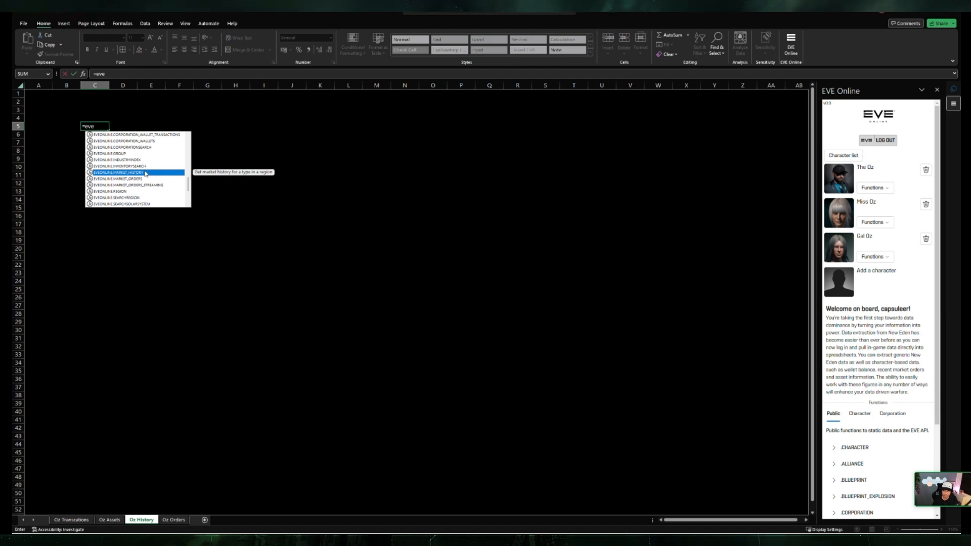
double_click(146, 173)
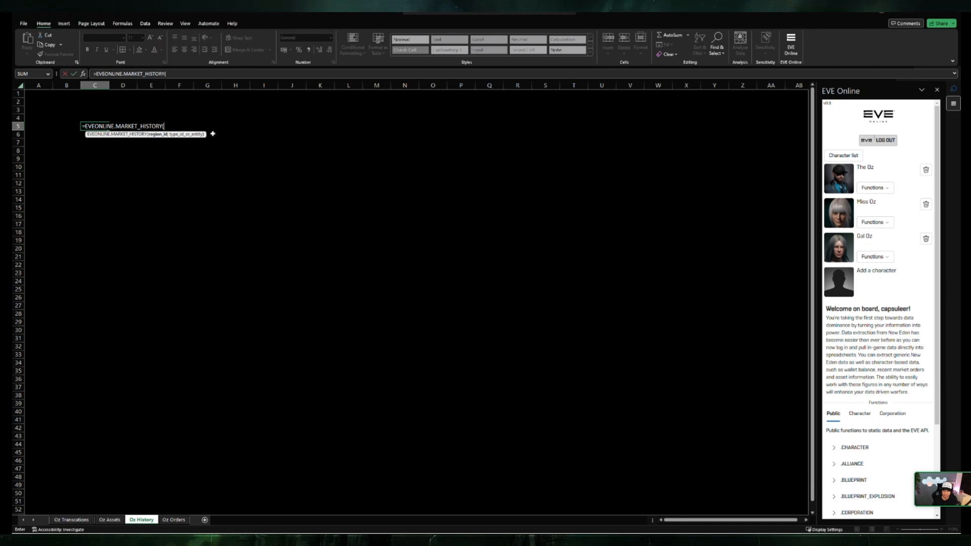
Step: Supply region ID 10000002 and type ID 34, separated by a comma, as the market history arguments and submit the formula
type("1000000")
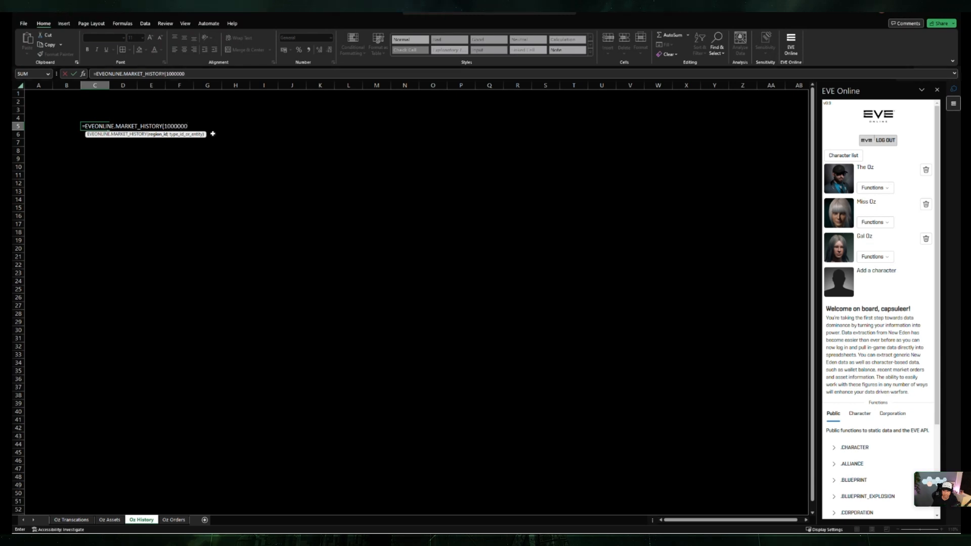
type("2")
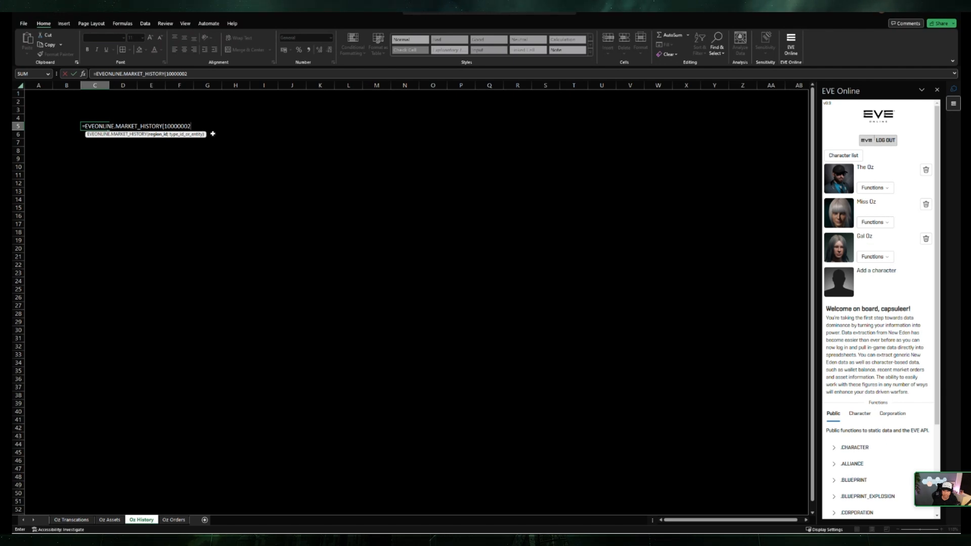
type(", 34")
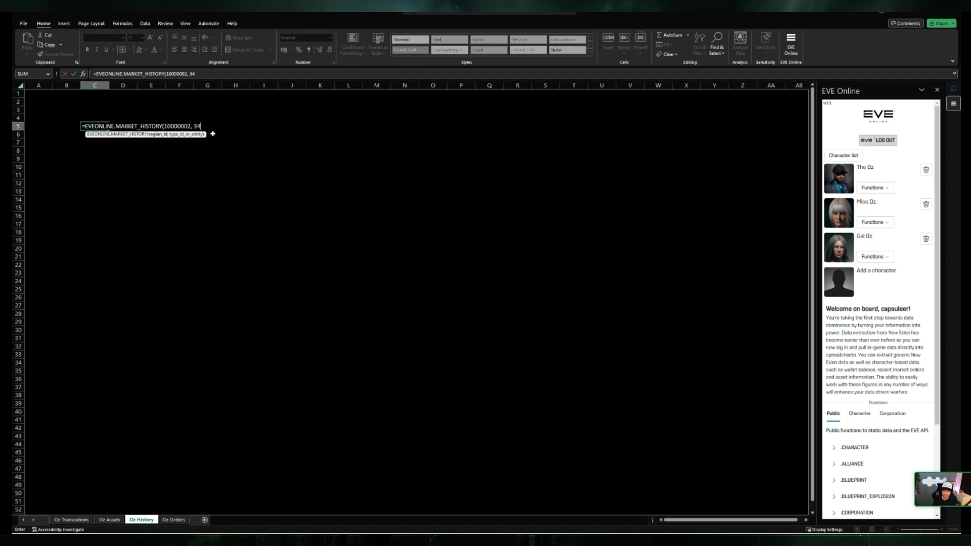
type(")")
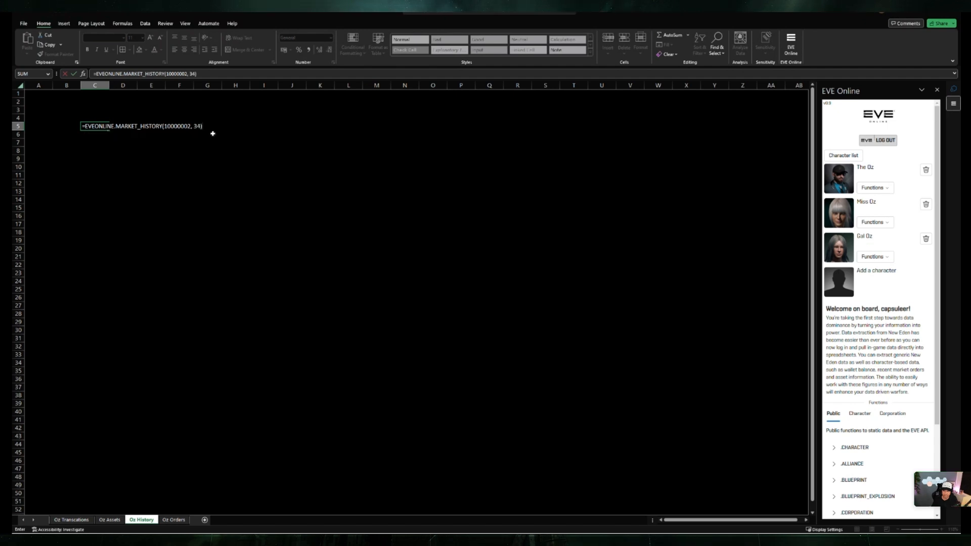
key("Return")
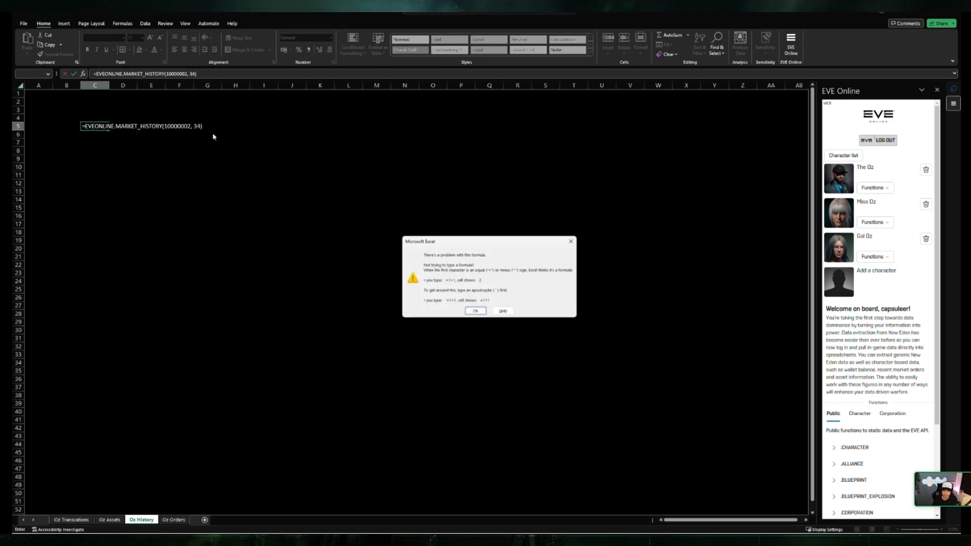
Step: Correct the argument separator to a semicolon so that C5 holds =EVEONLINE.MARKET_HISTORY(10000002;34)
left_click(475, 311)
key("BackSpace")
key("BackSpace")
type(";")
key("Return")
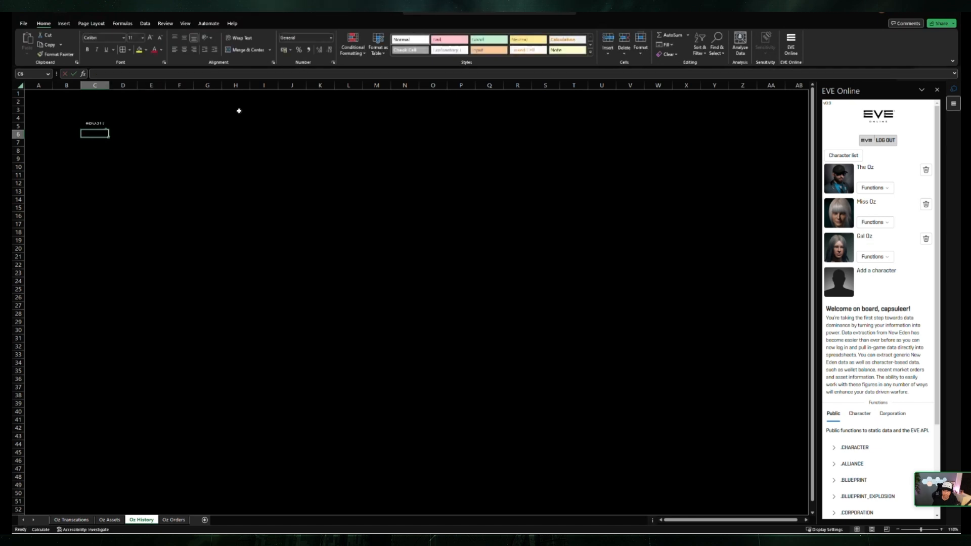
Step: Inspect the Tritanium market data card of C5 at a larger size, and extract its history field into column D starting at D5
left_click(93, 127)
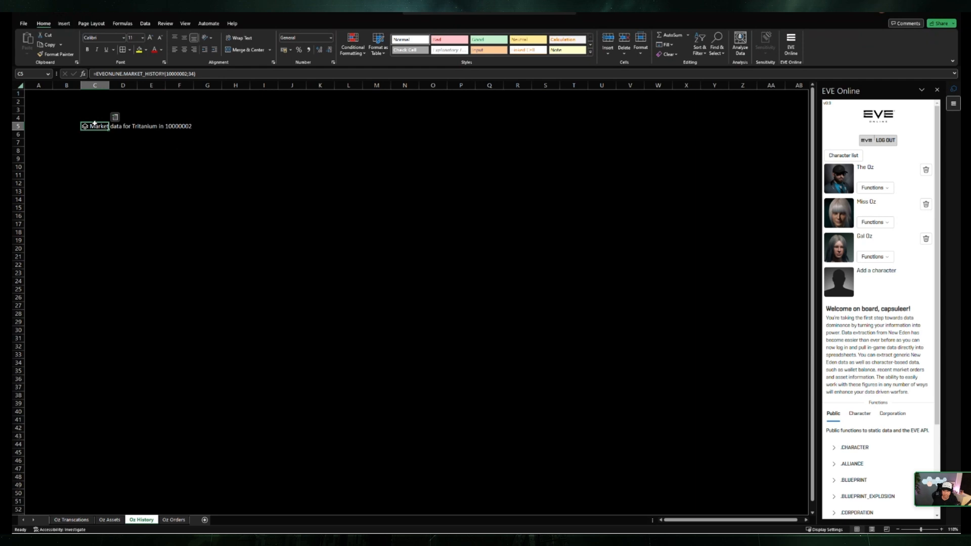
left_click(115, 118)
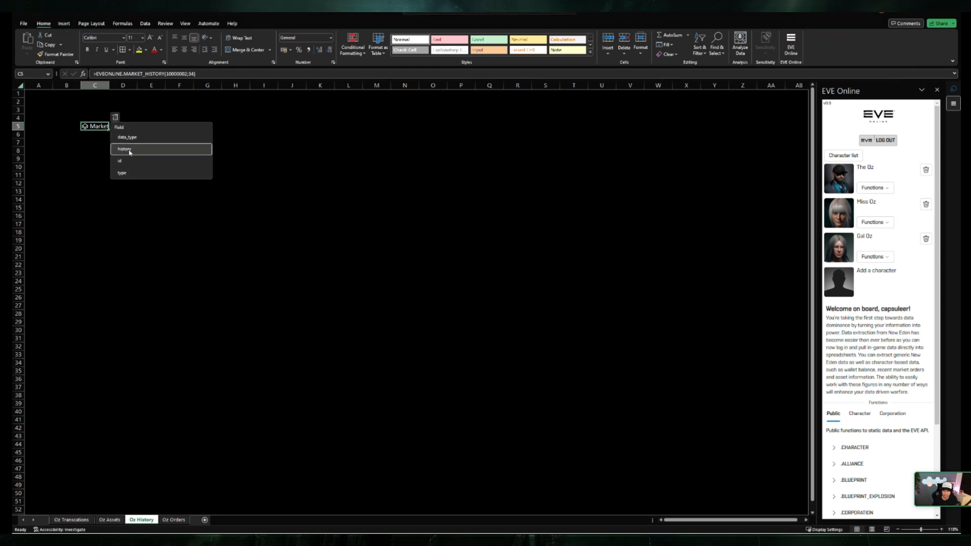
left_click(85, 127)
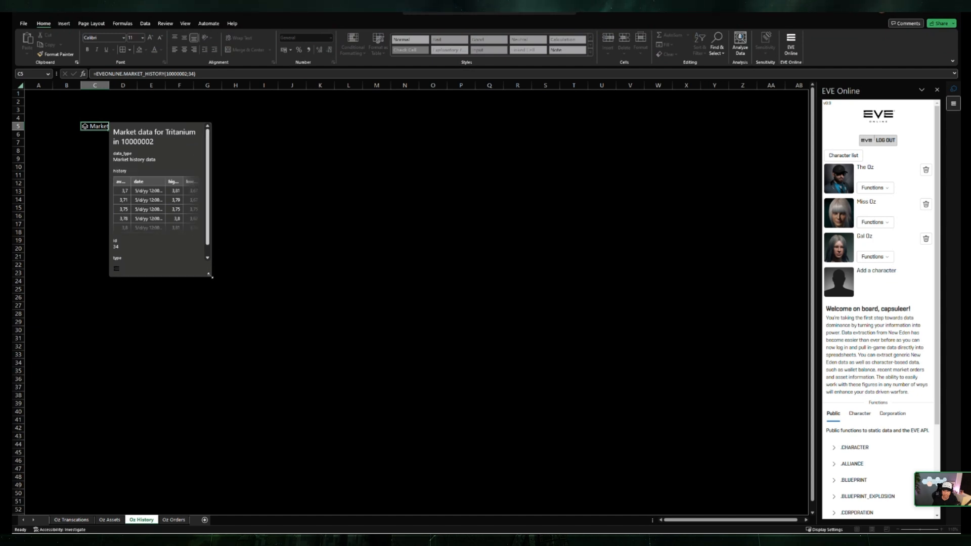
left_click_drag(210, 273, 282, 305)
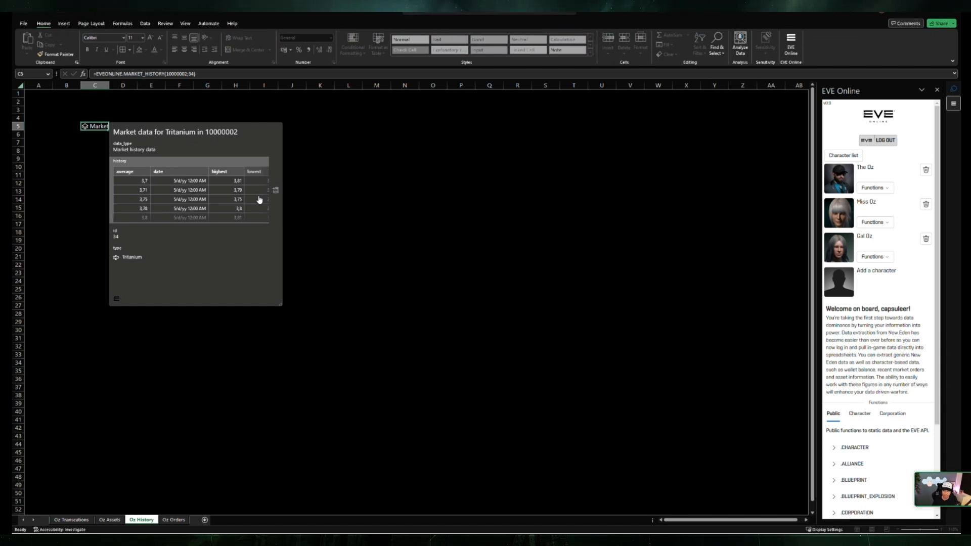
key("Escape")
left_click(115, 117)
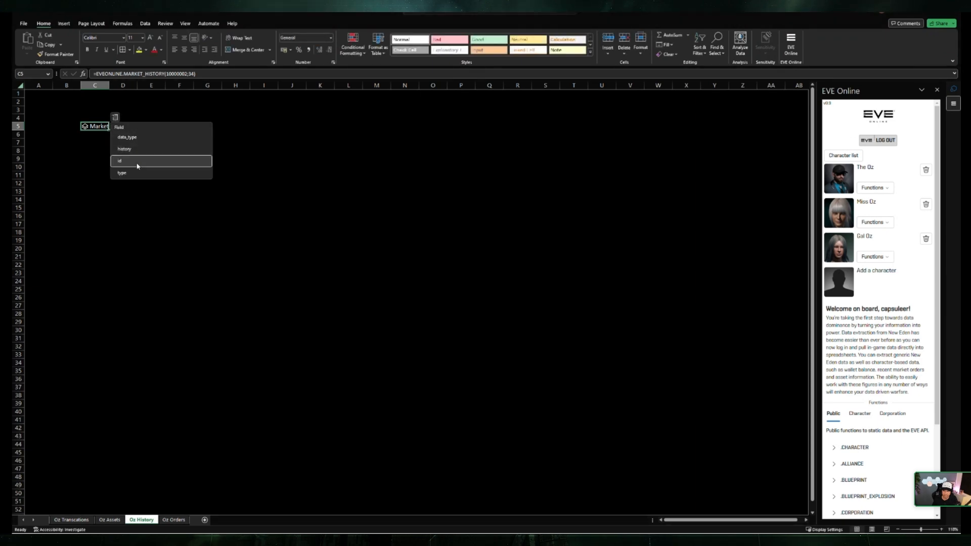
left_click(122, 150)
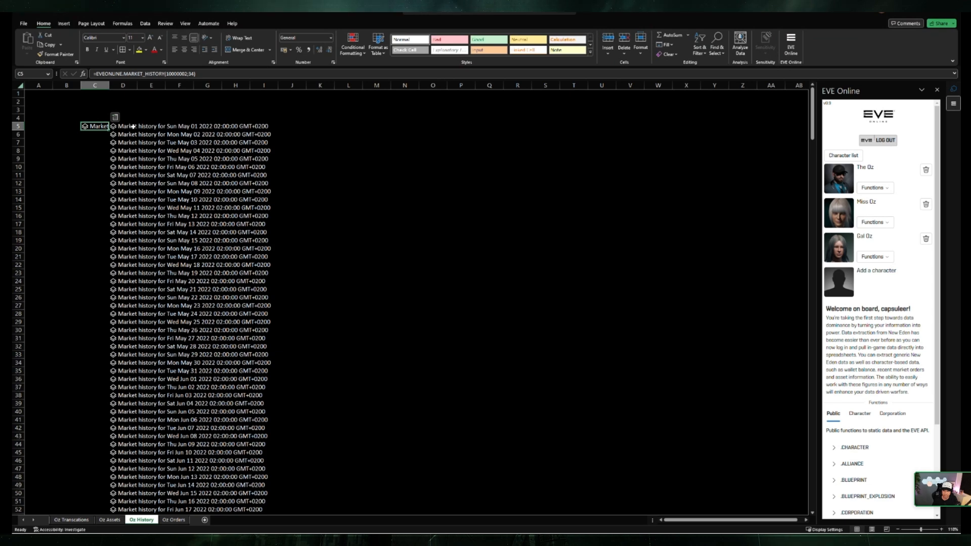
Step: Extract the highest and lowest fields of the first market history entry in D5 into E5 and F5
scroll(175, 191, "down", 20)
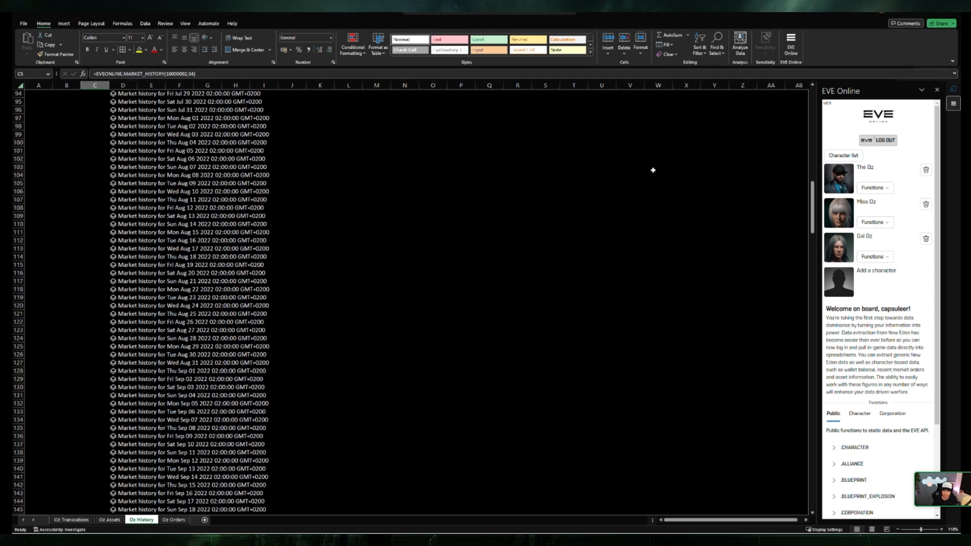
left_click_drag(812, 221, 755, 172)
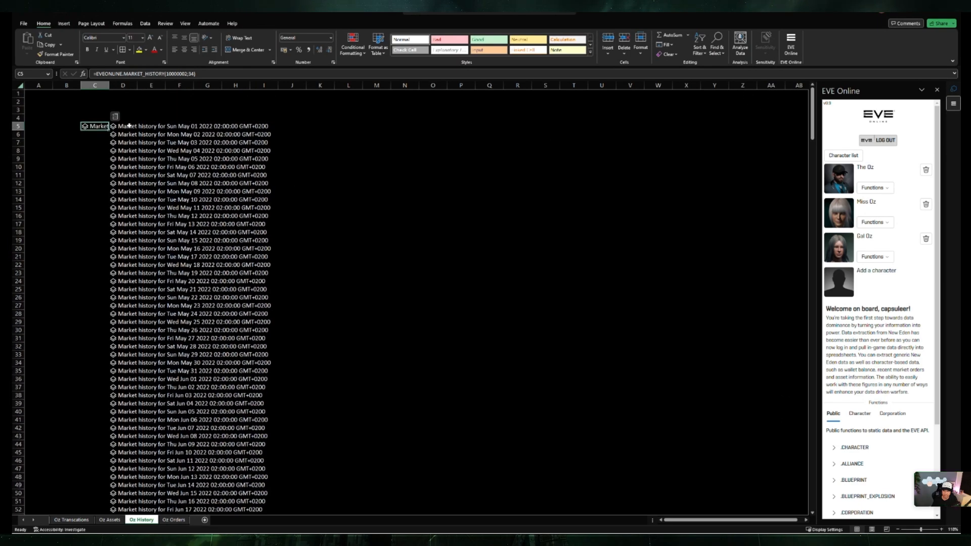
left_click(119, 126)
left_click(143, 117)
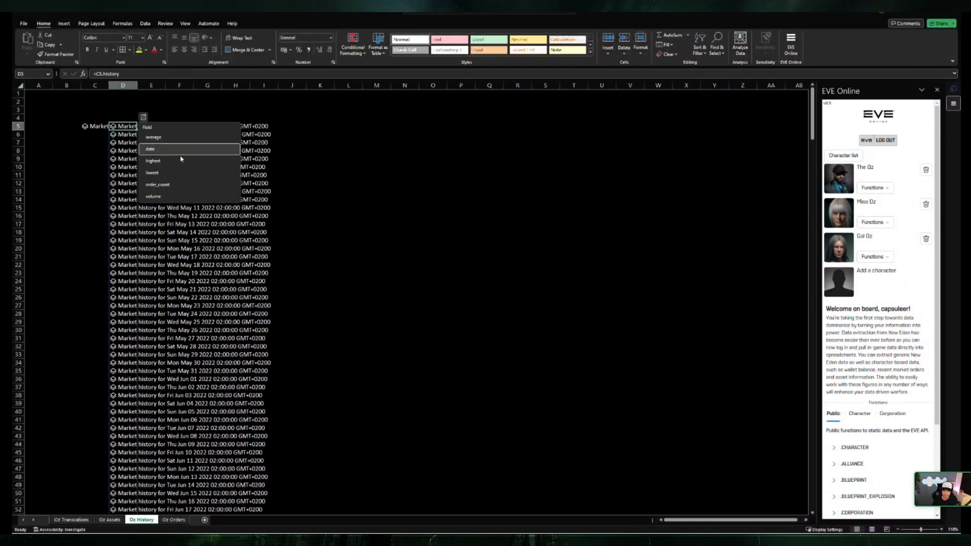
left_click(153, 160)
left_click(143, 117)
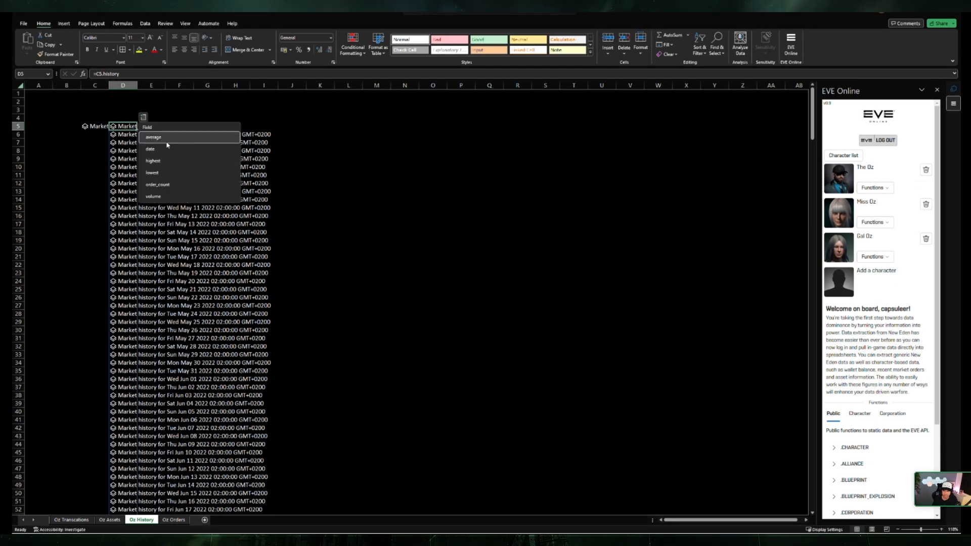
left_click(152, 173)
Step: Widen column D to fit its history entries and fill the highest and lowest formulas from E5:F5 down alongside them
left_click_drag(123, 85, 151, 85)
double_click(166, 83)
left_click(342, 163)
left_click_drag(284, 125, 300, 525)
left_click(333, 306)
left_click(314, 292)
scroll(312, 296, "up", 20)
left_click(310, 295)
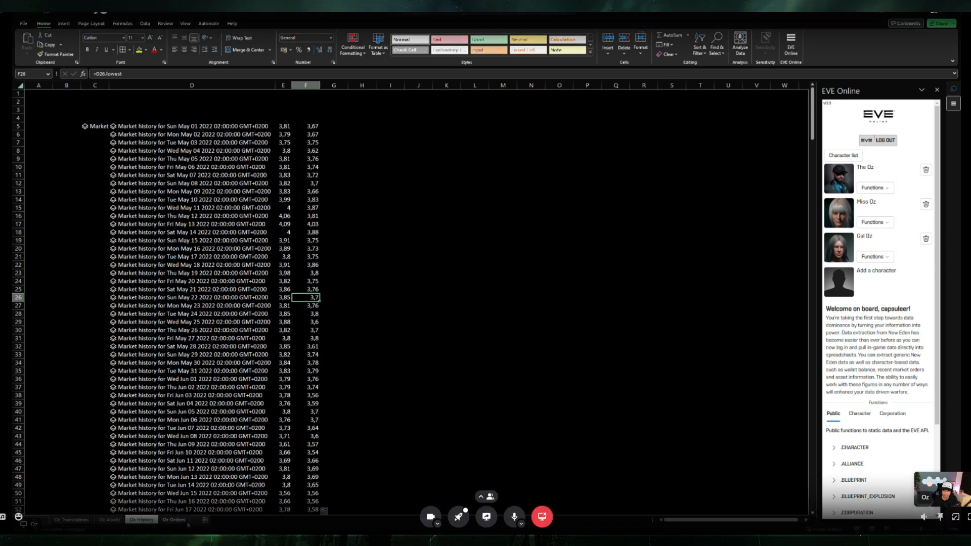
Step: Switch to the Oz Orders sheet, enlarge its view, and select cell A6
left_click(174, 520)
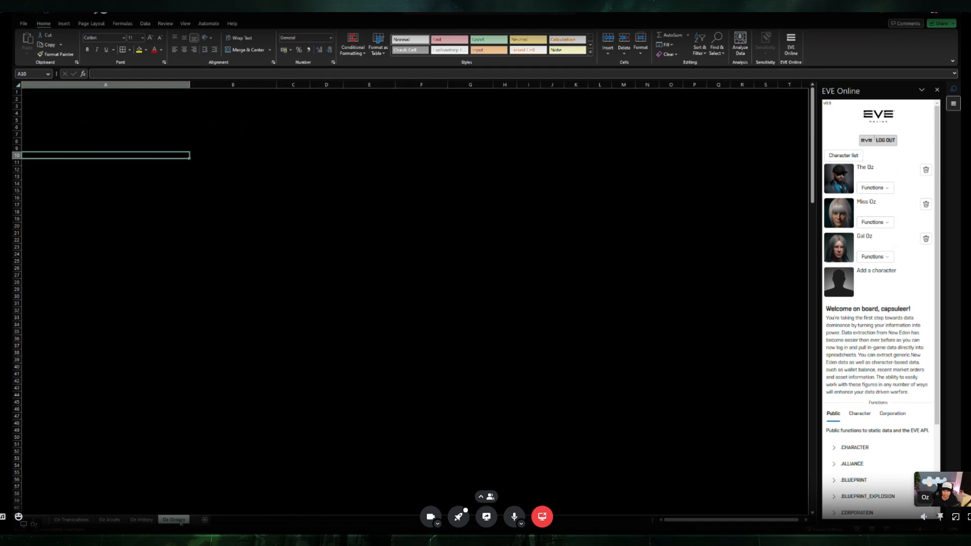
left_click(108, 163)
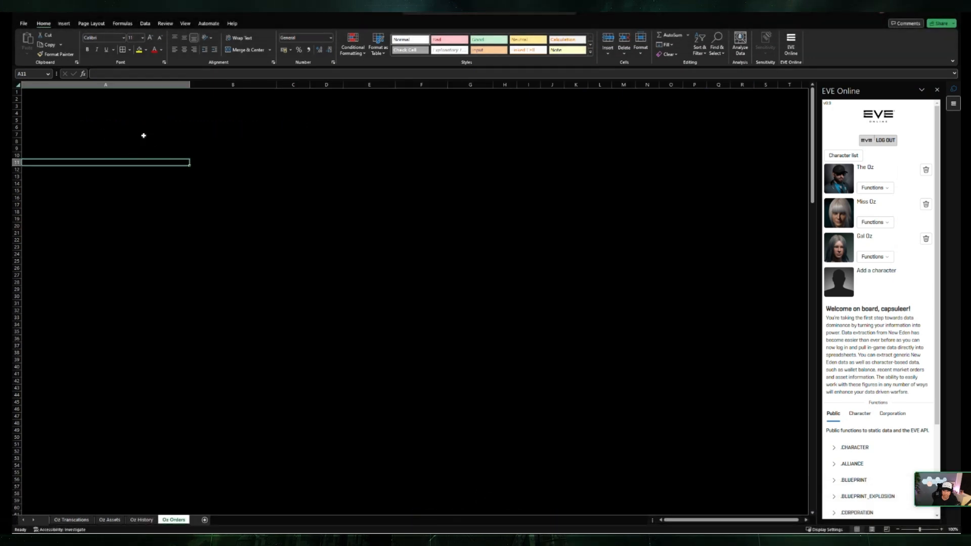
left_click_drag(920, 530, 922, 531)
left_click(303, 209)
left_click(167, 147)
scroll(152, 137, "up", 3)
left_click(159, 139)
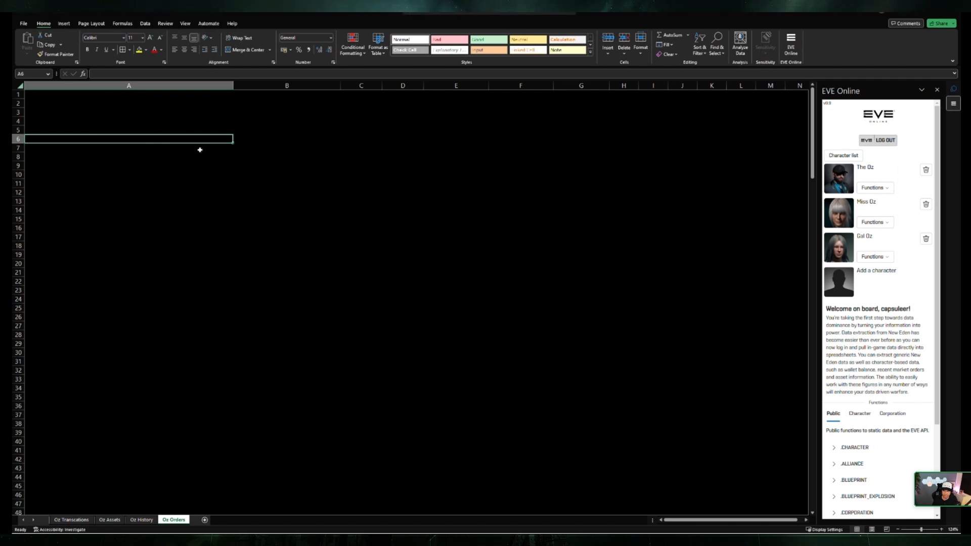
Step: Enter =EVEONLINE.CHARACTER_ORDERS() in A6 to list the character's open market orders
type("=")
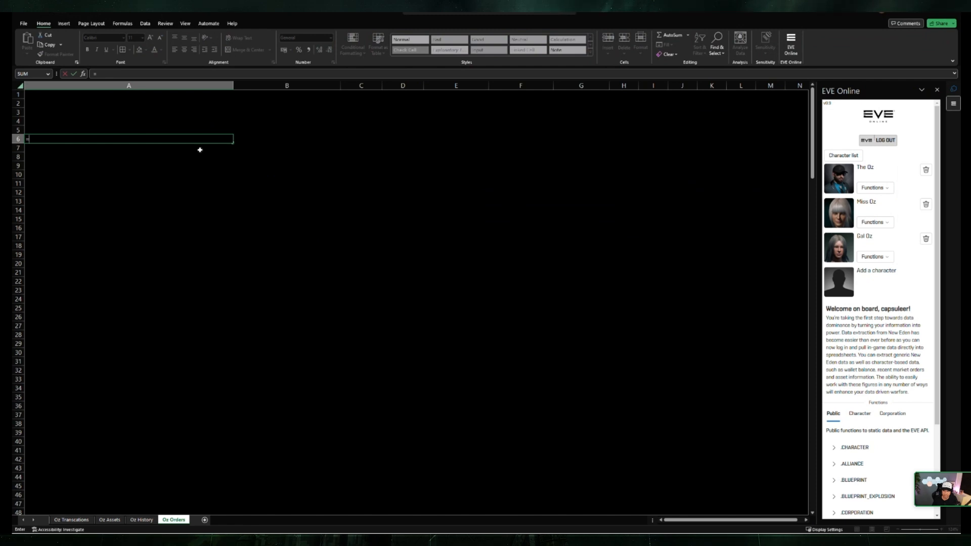
type("eve")
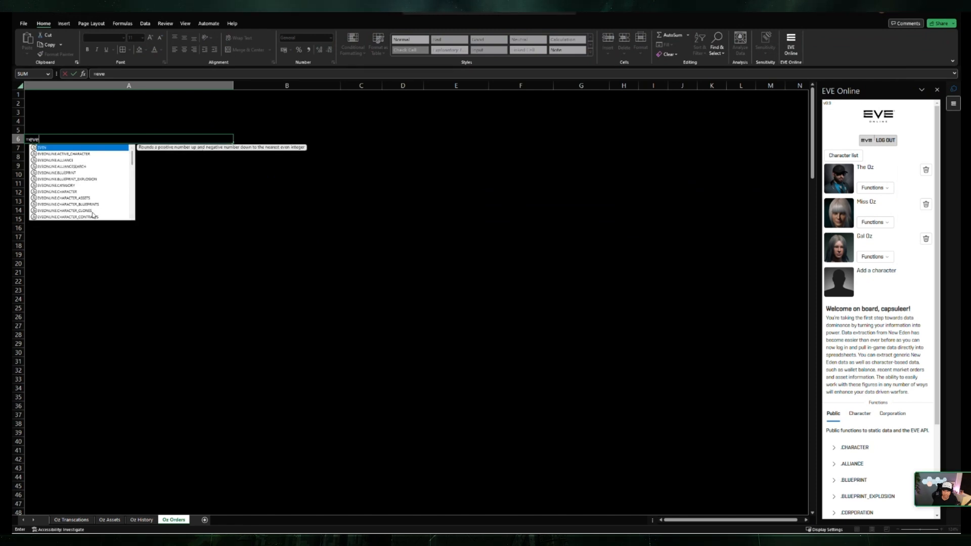
scroll(91, 212, "down", 2)
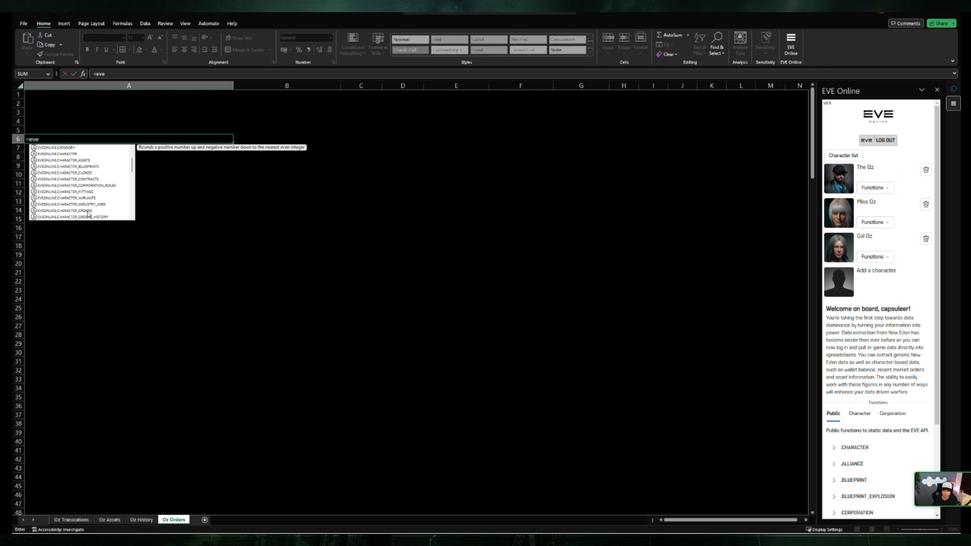
left_click(88, 211)
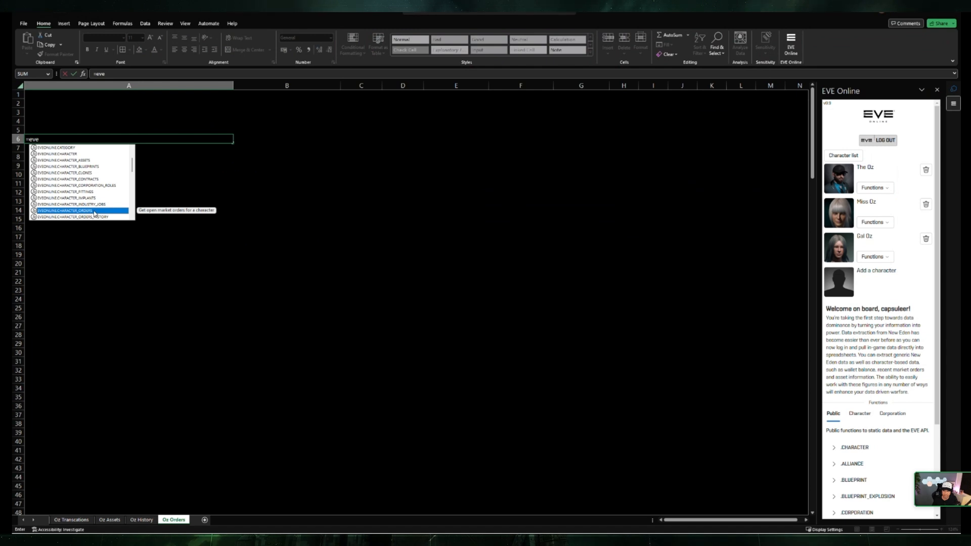
double_click(95, 211)
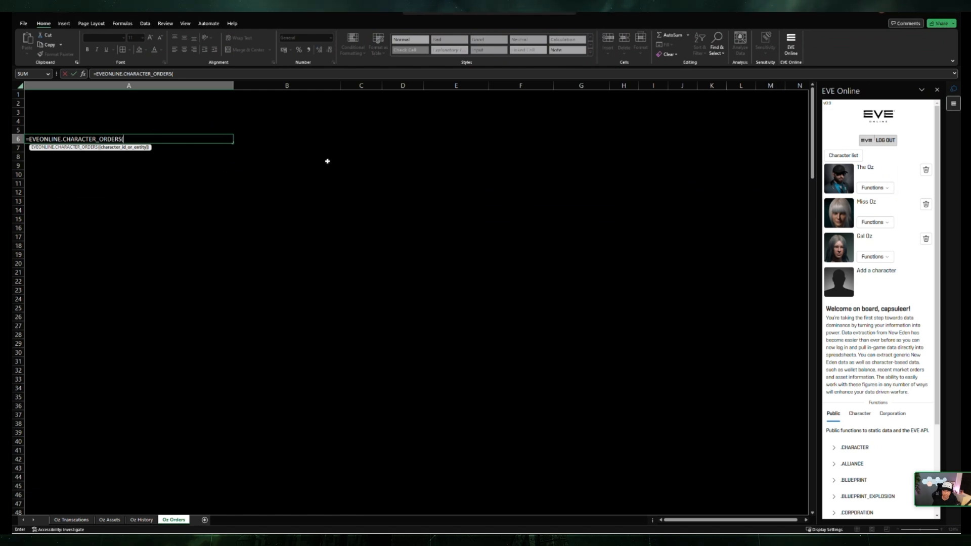
type(")")
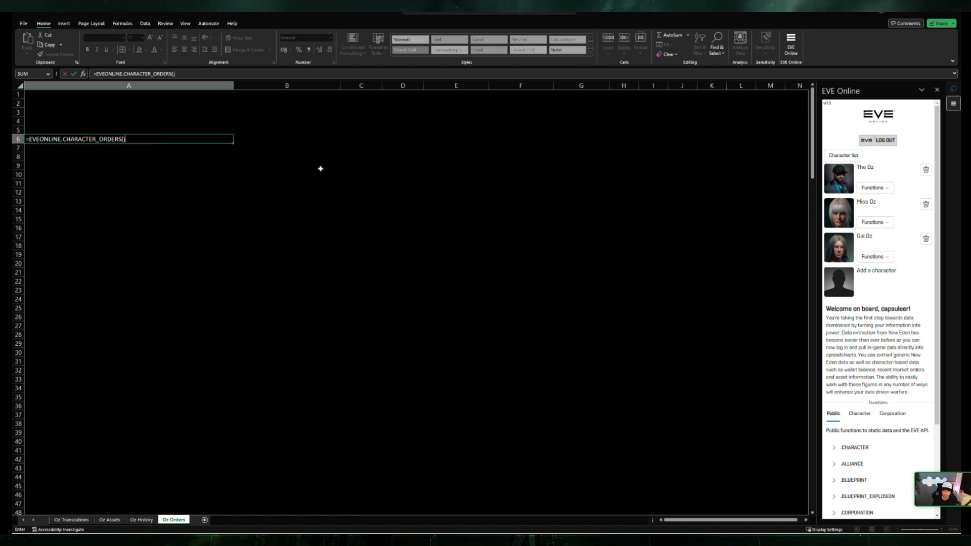
key("Return")
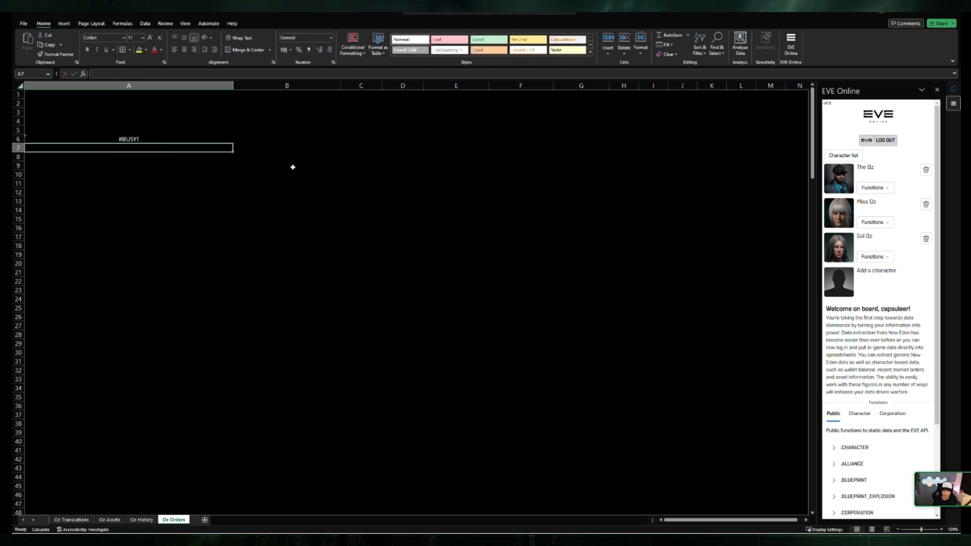
Step: Review the market orders listed in A6:A31 and inspect the data card of the Strontium Clathrates order in A6
left_click(321, 298)
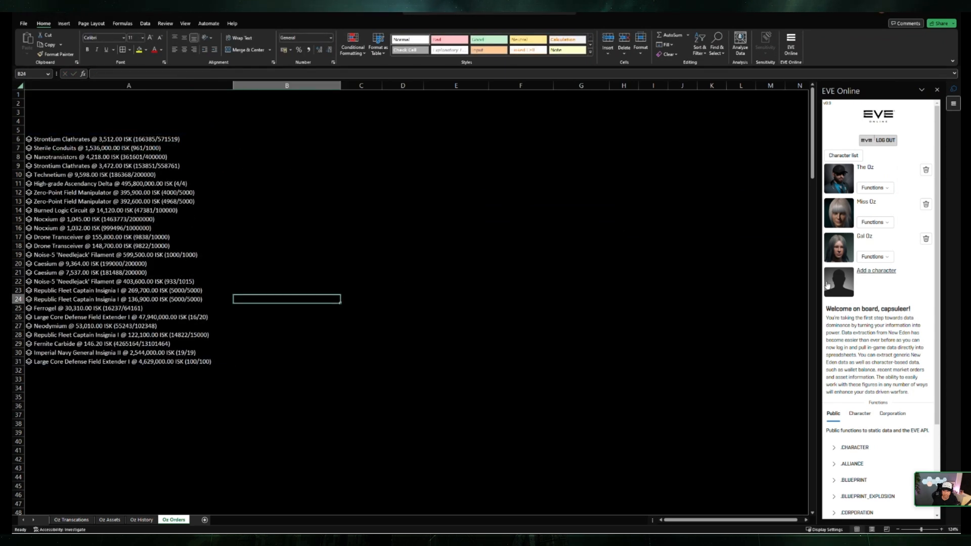
left_click(325, 370)
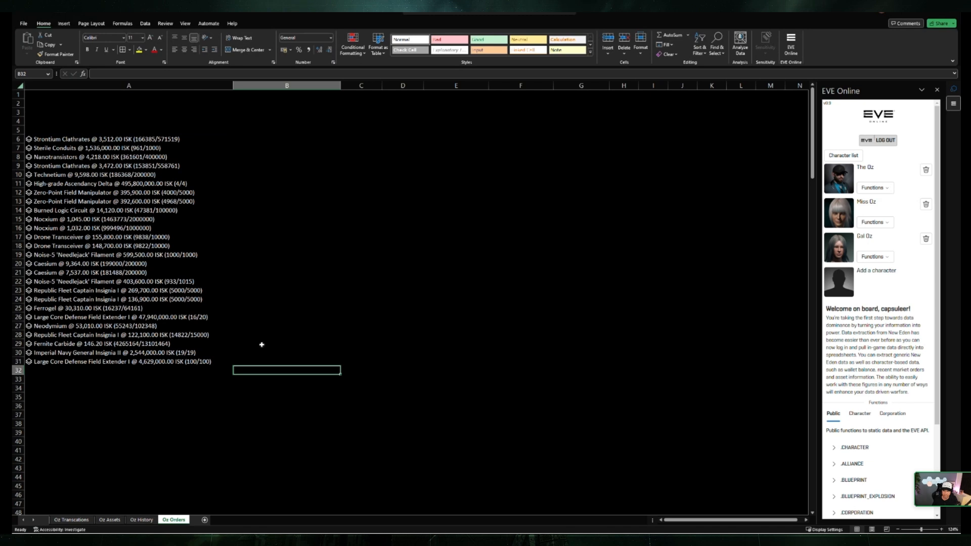
left_click(286, 238)
left_click_drag(62, 139, 68, 362)
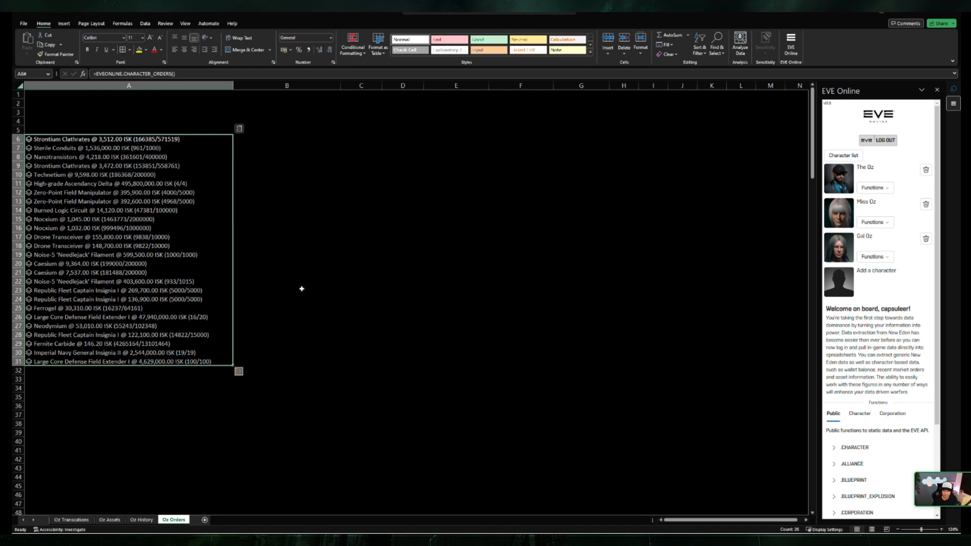
left_click(306, 241)
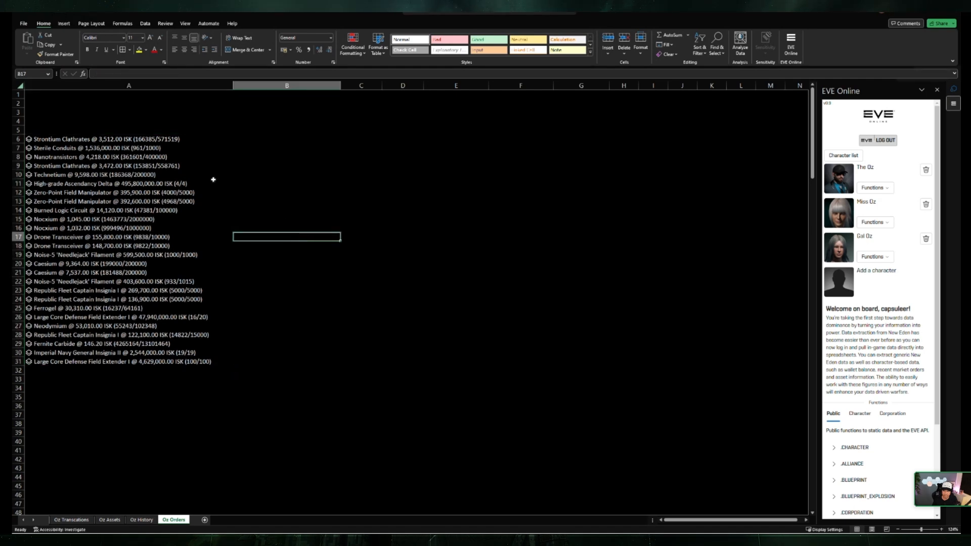
left_click(178, 139)
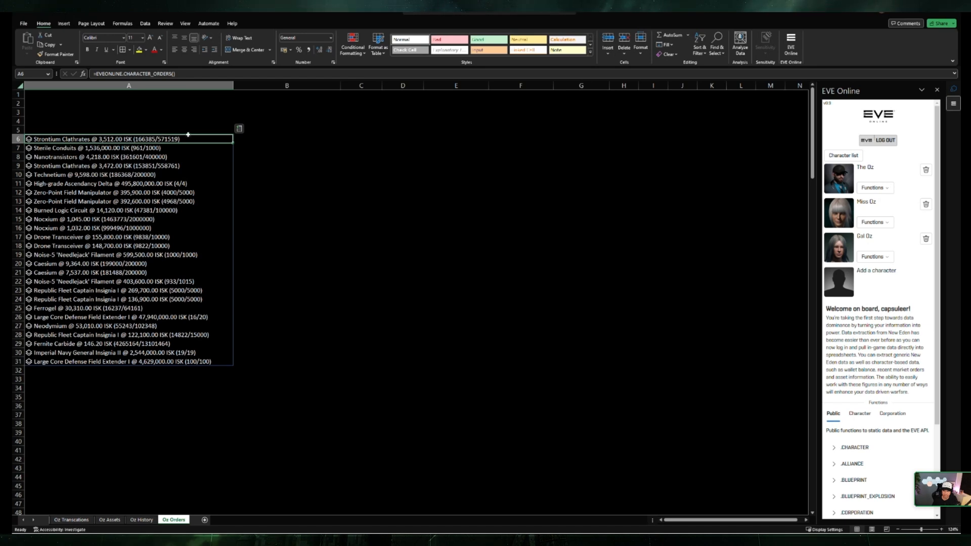
left_click(29, 139)
scroll(280, 207, "down", 3)
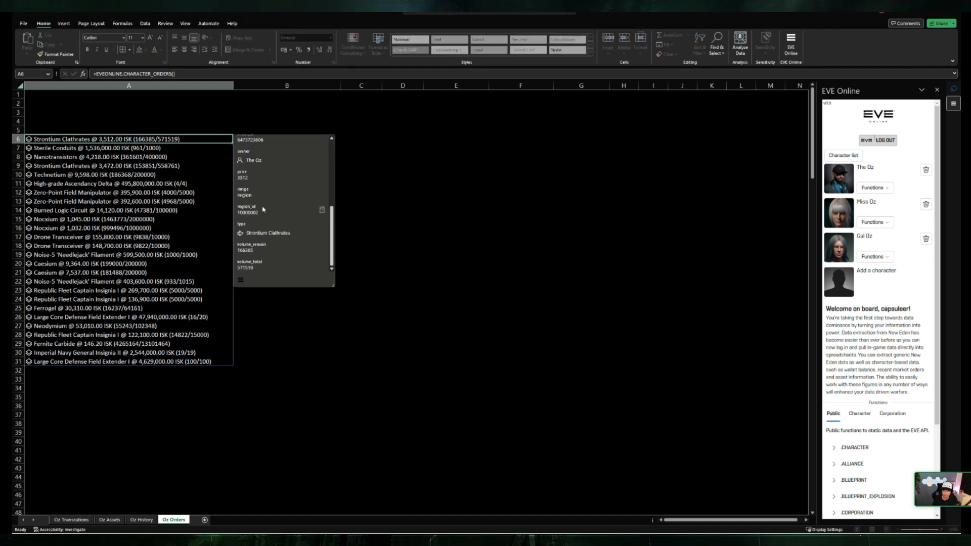
key("Escape")
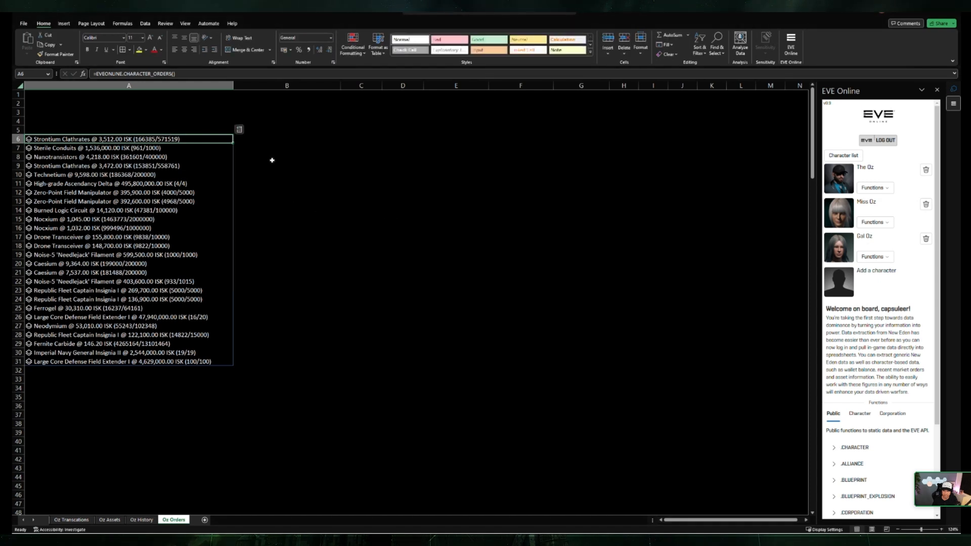
Step: Extract the type, price, volume_remain and is_buy_order fields of the A6 order into B6:E6
left_click(240, 130)
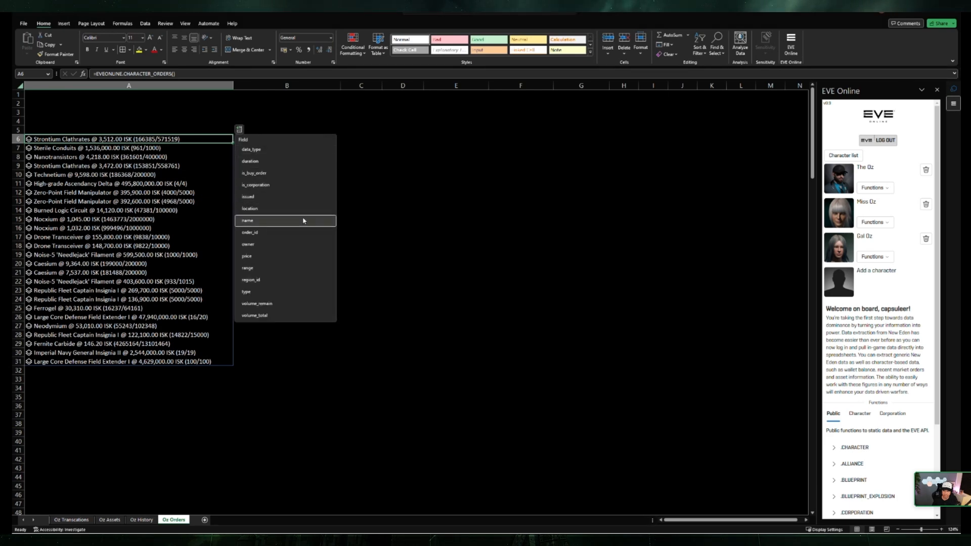
left_click(298, 291)
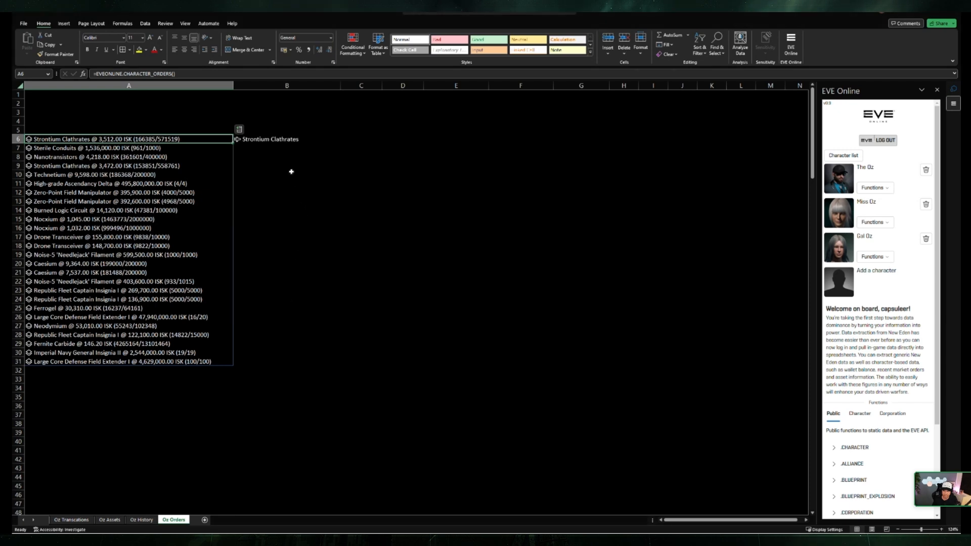
left_click(240, 131)
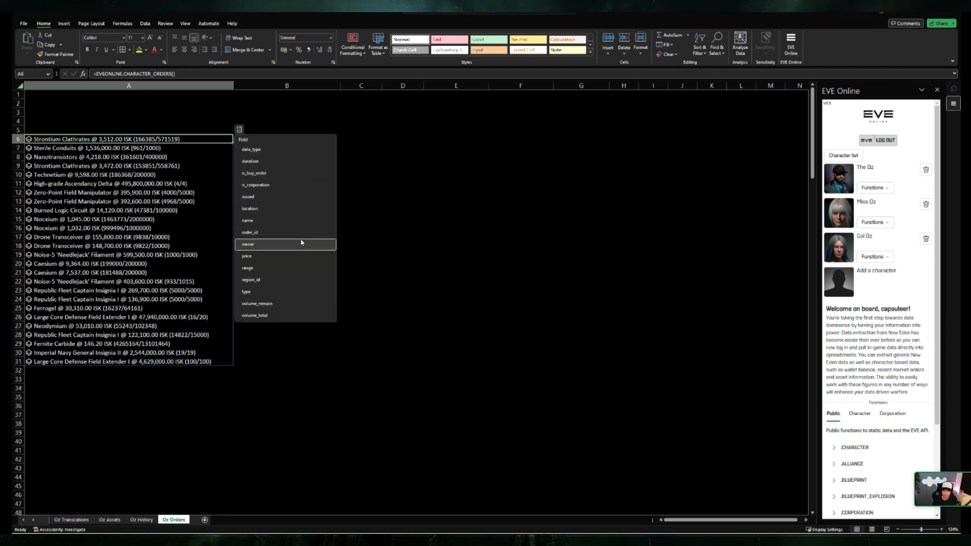
left_click(305, 258)
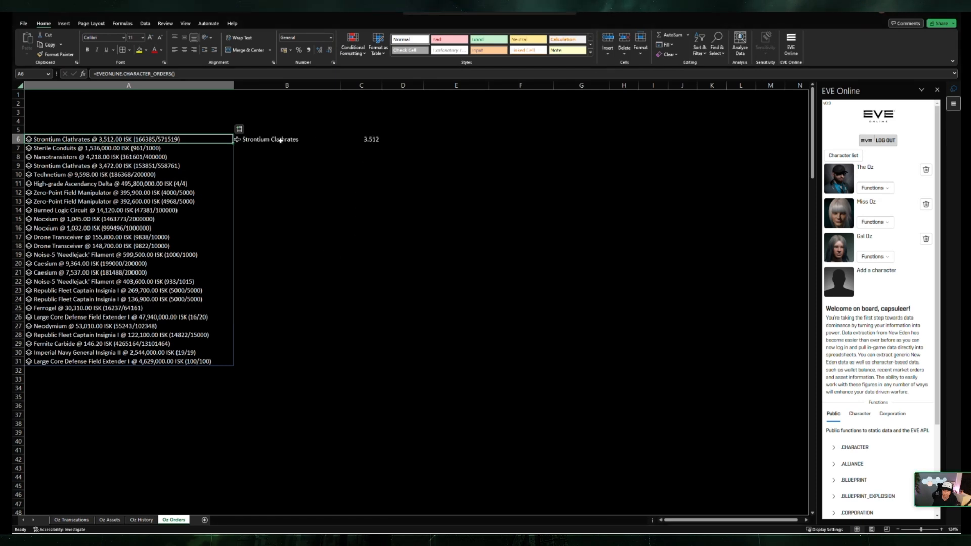
left_click(239, 131)
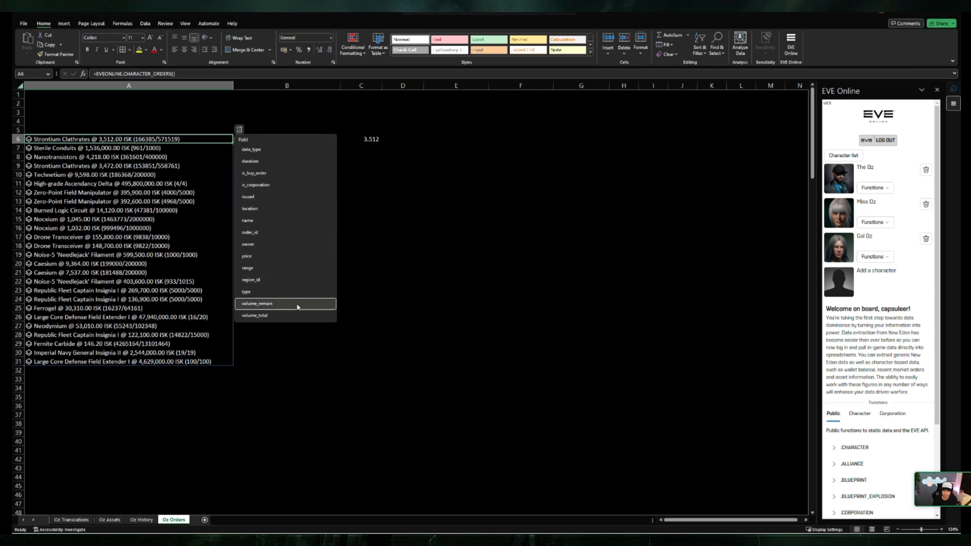
left_click(265, 305)
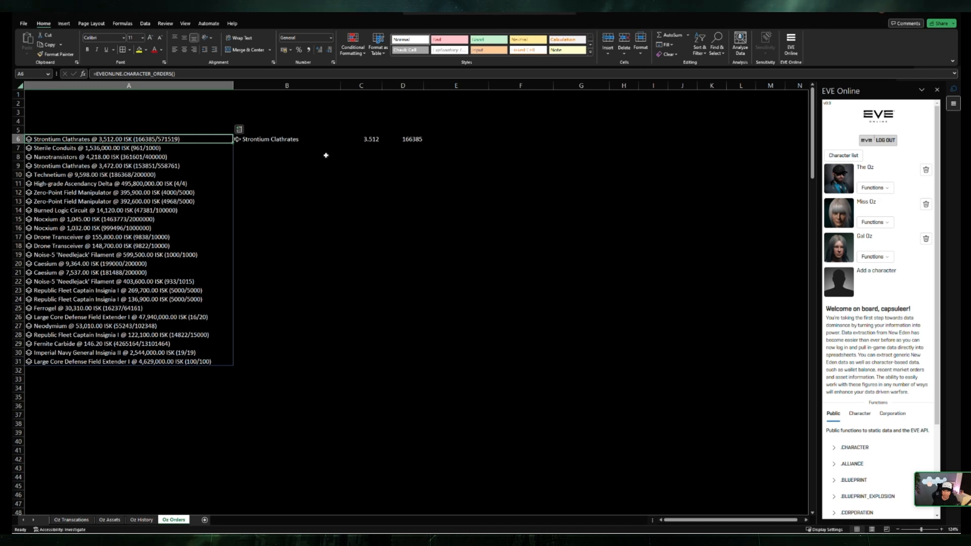
left_click(240, 129)
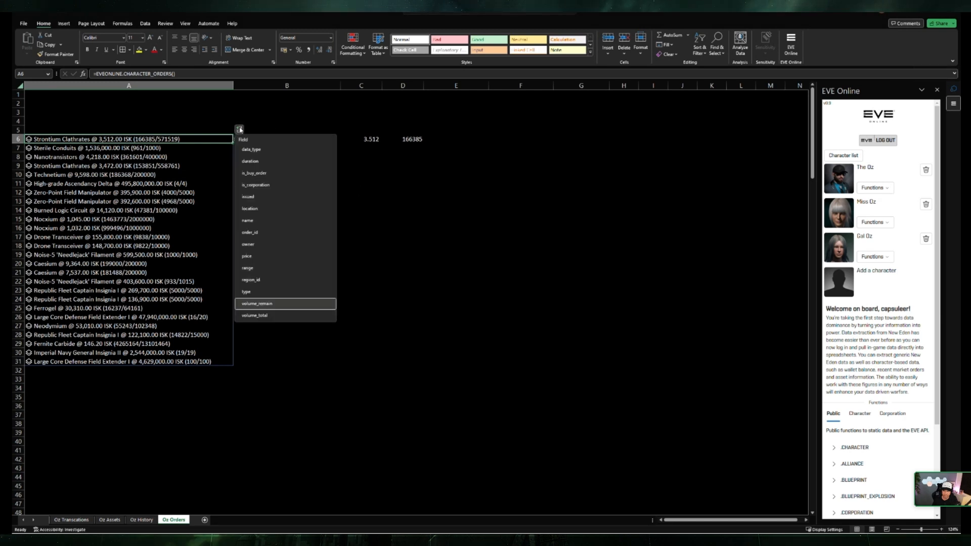
left_click(257, 174)
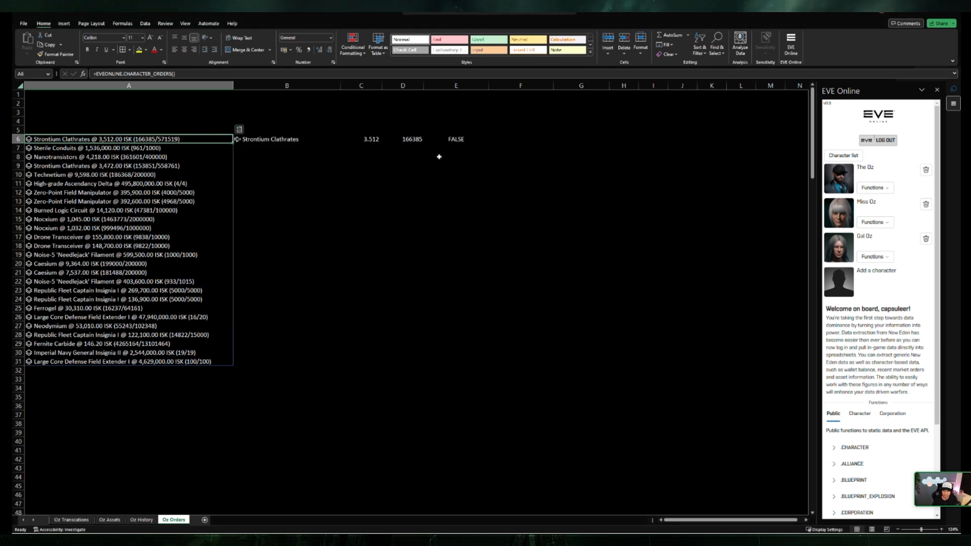
Step: Fill the extracted order fields in B6:E6 down to row 31
left_click(460, 140)
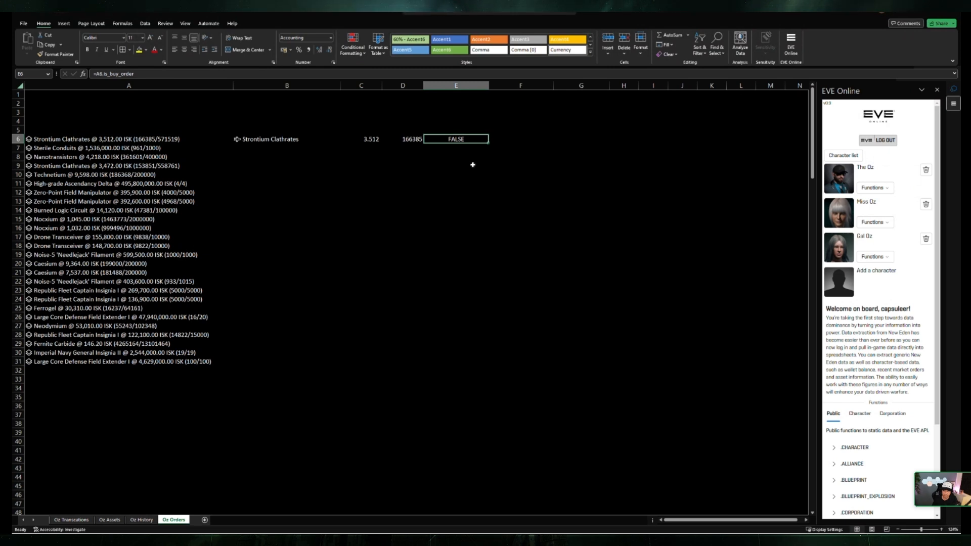
left_click(496, 147)
left_click_drag(271, 139, 472, 357)
left_click(521, 281)
Step: Review the type, price, remaining volume and buy-order columns of the filled order list
left_click_drag(456, 140, 466, 363)
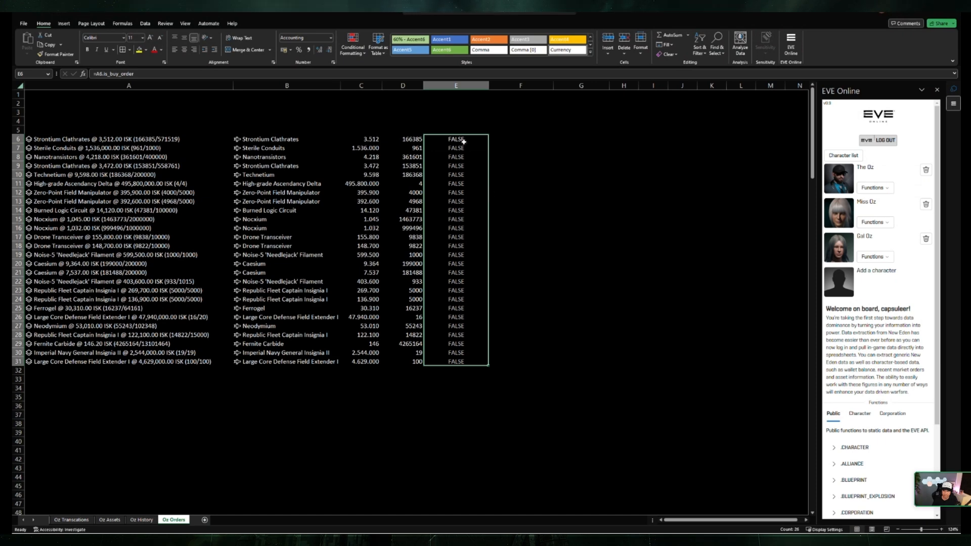
left_click(510, 221)
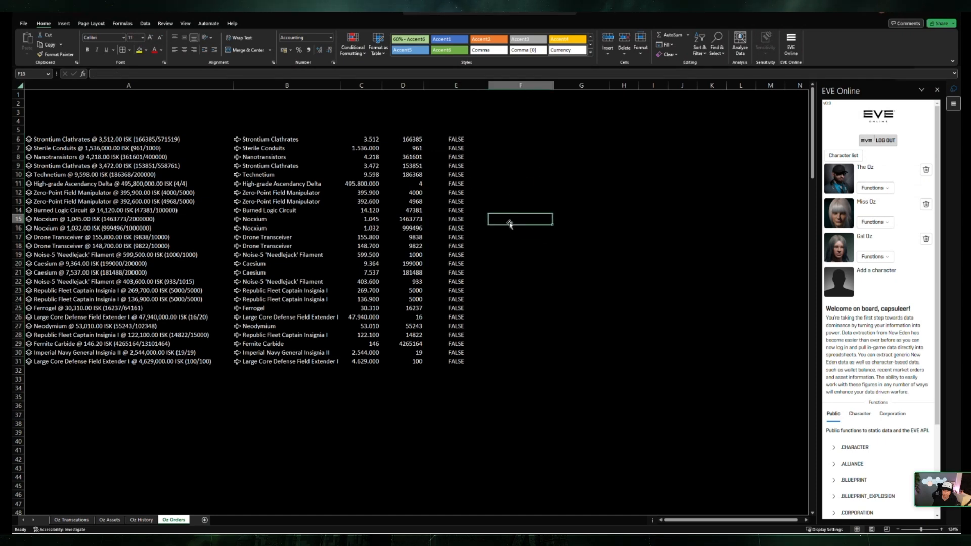
left_click(459, 137)
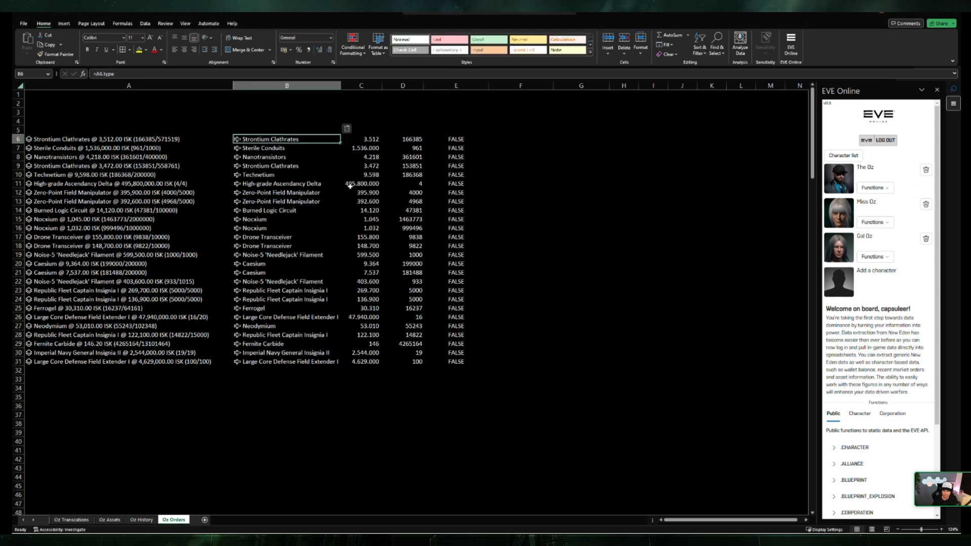
left_click(358, 142)
left_click_drag(414, 140, 418, 362)
left_click_drag(455, 140, 450, 369)
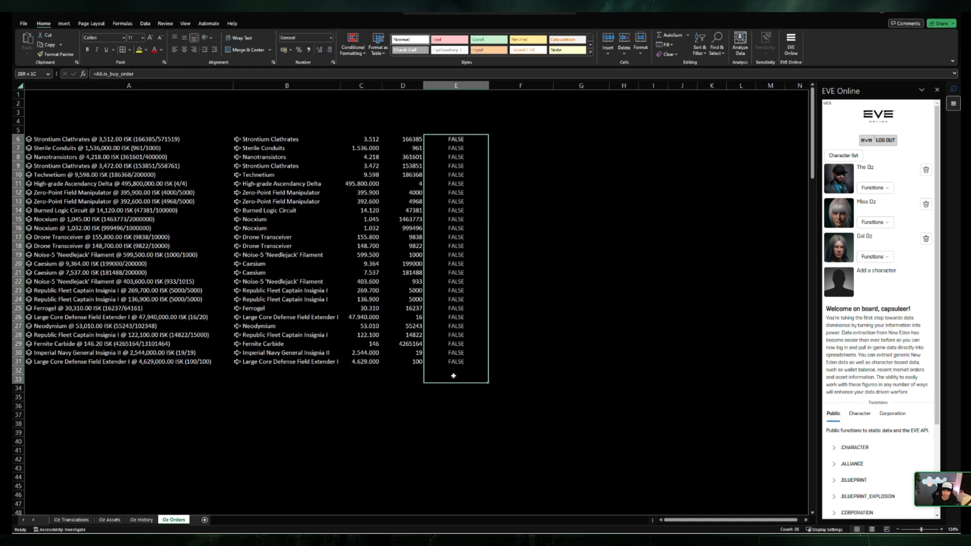
Step: Calculate the order value in F6 by multiplying remaining volume by price with =D6*C6
left_click(500, 139)
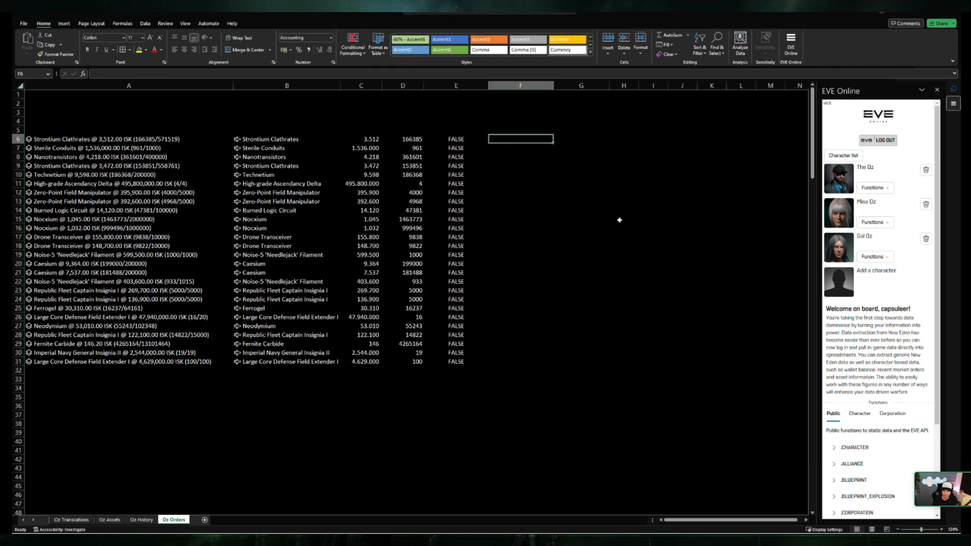
type("=")
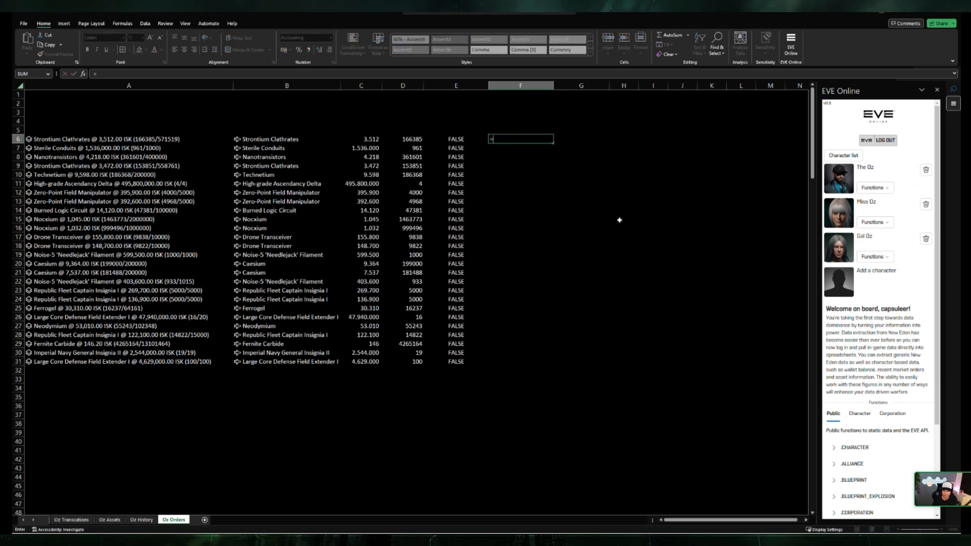
key("Left")
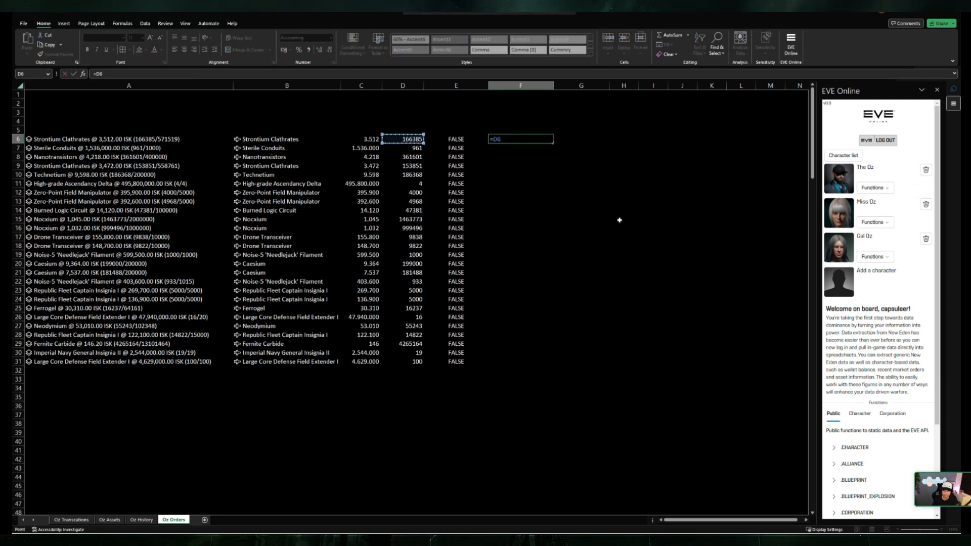
type("*")
key("Left")
key("Left")
key("Left")
key("Return")
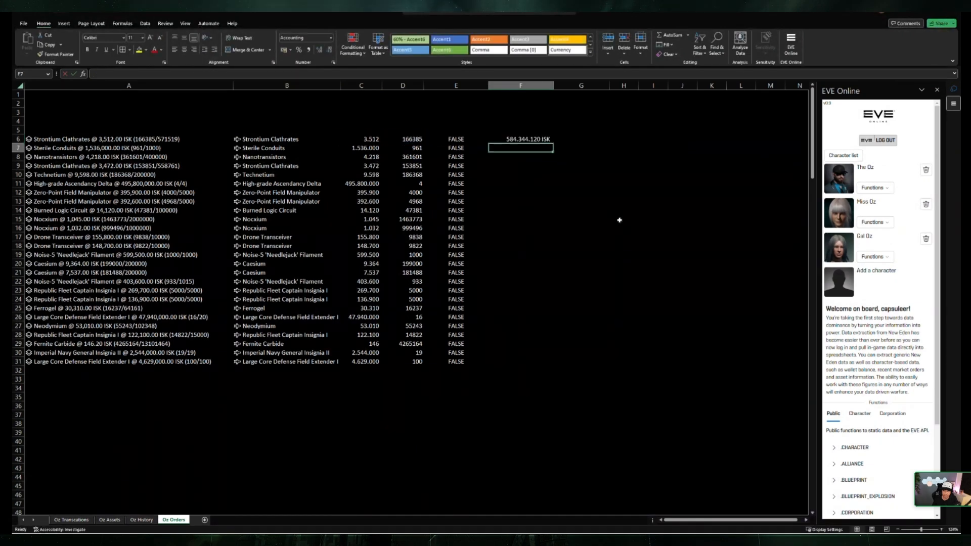
Step: Fill the order value formula from F6 down to row 31
left_click(529, 138)
left_click_drag(550, 146, 508, 365)
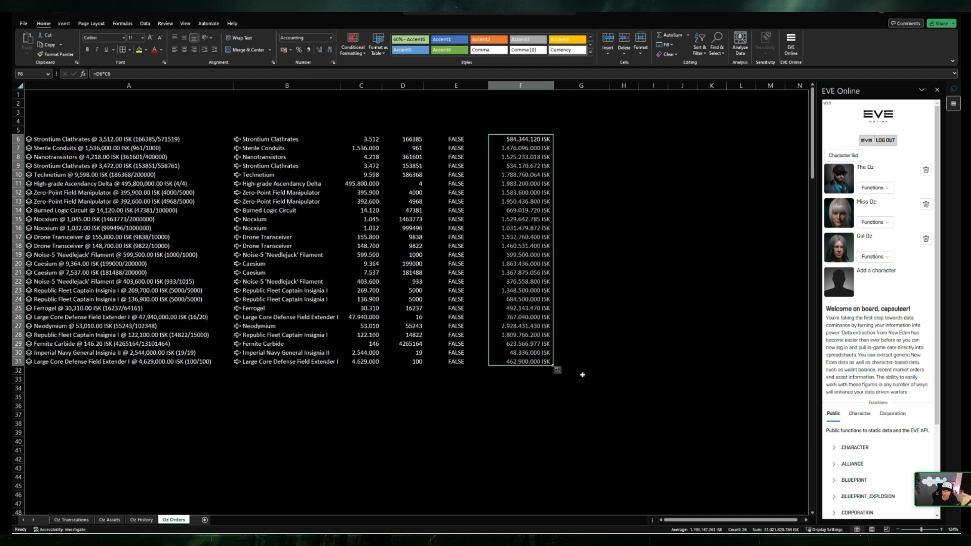
left_click(455, 399)
left_click(520, 85)
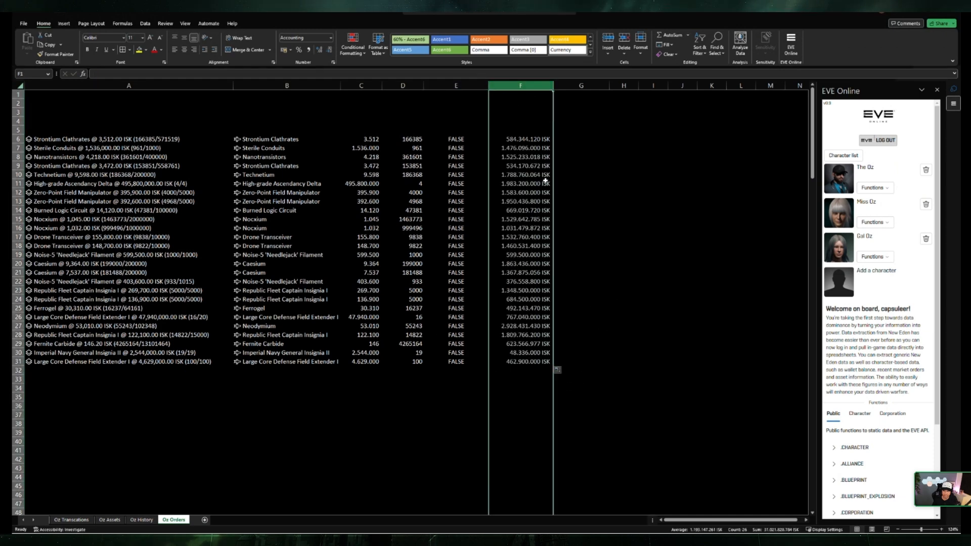
Step: Total the order values in F6:F31 with a SUM formula in F4
left_click(526, 123)
type("=SUM(")
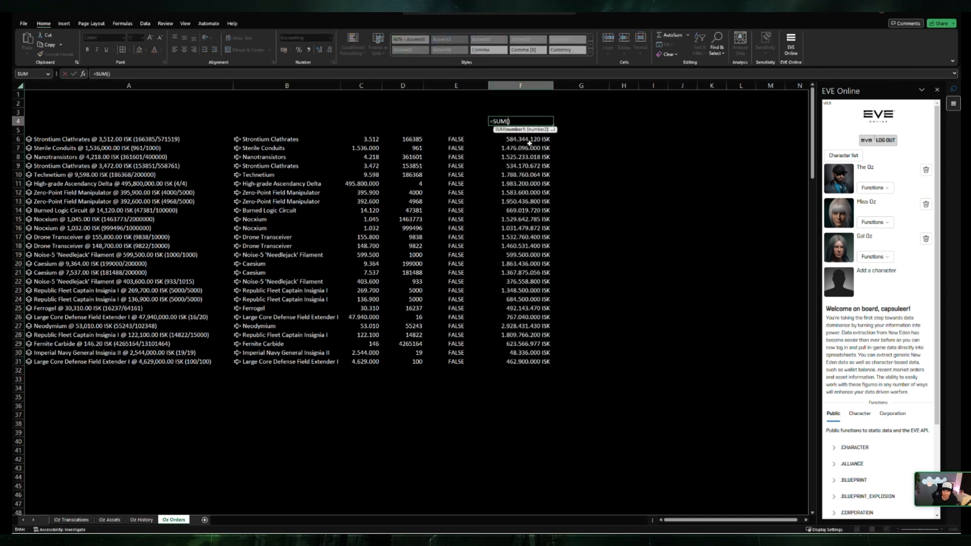
left_click_drag(513, 139, 513, 353)
key("Return")
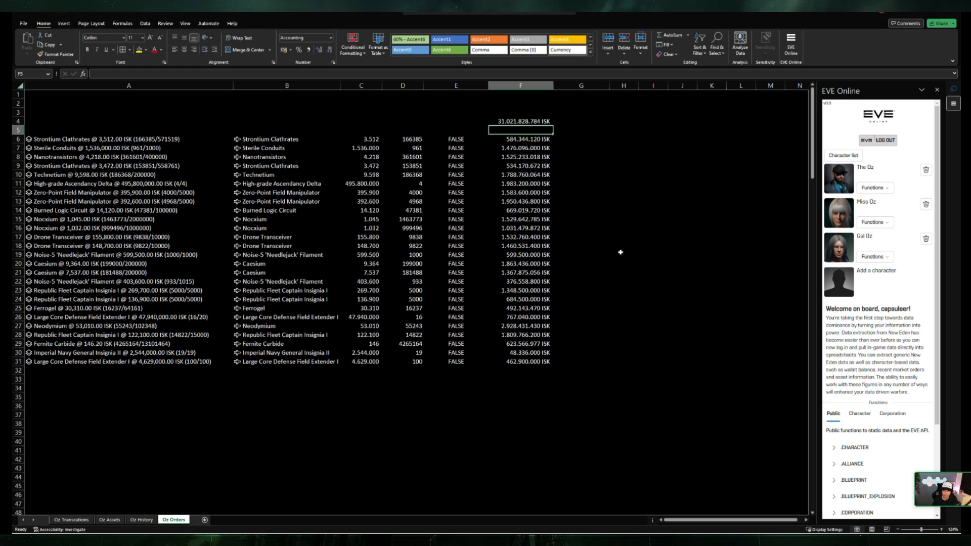
Step: Extract the location field of the A6 order into G6 and fill it down to row 31
left_click(210, 138)
left_click(239, 129)
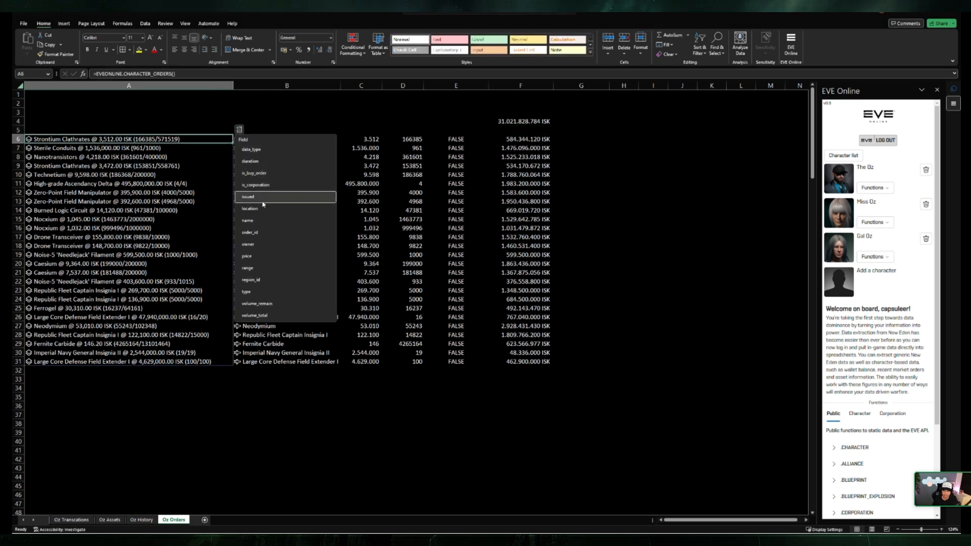
left_click(249, 209)
left_click(585, 137)
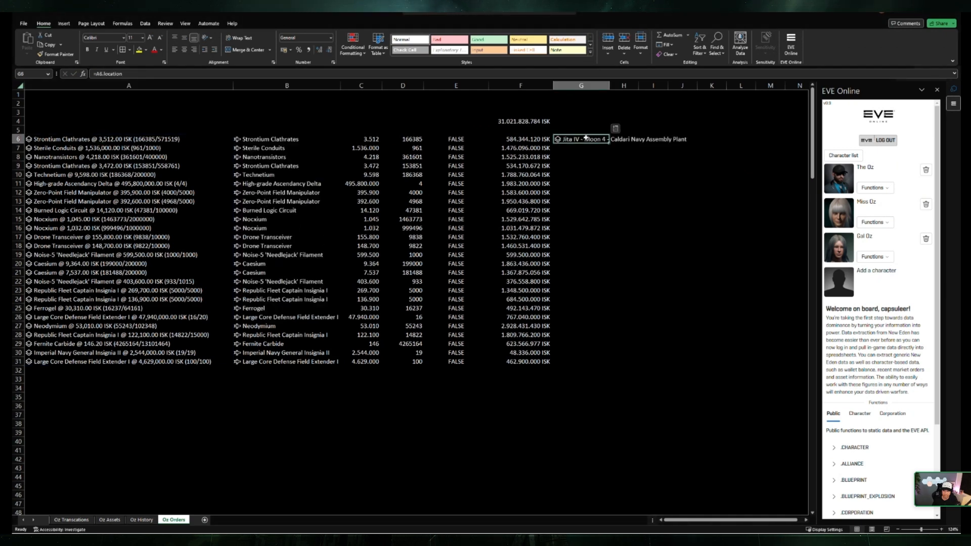
left_click_drag(609, 144, 580, 370)
Step: Widen column G so the full station names fit, and look over the order values beside it
left_click(597, 166)
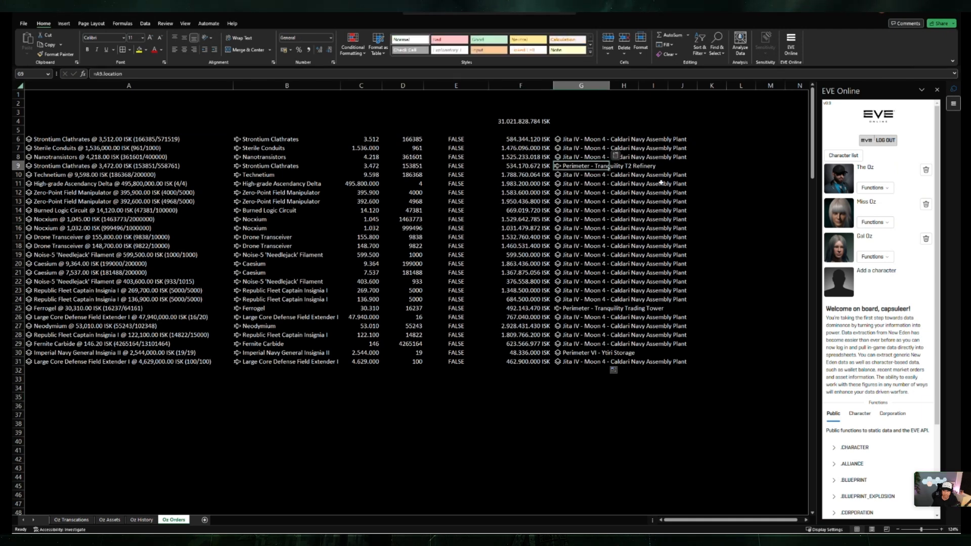
left_click_drag(610, 86, 709, 87)
left_click(631, 388)
left_click(538, 111)
key("Down")
key("Down")
key("Down")
key("Down")
key("Down")
key("Down")
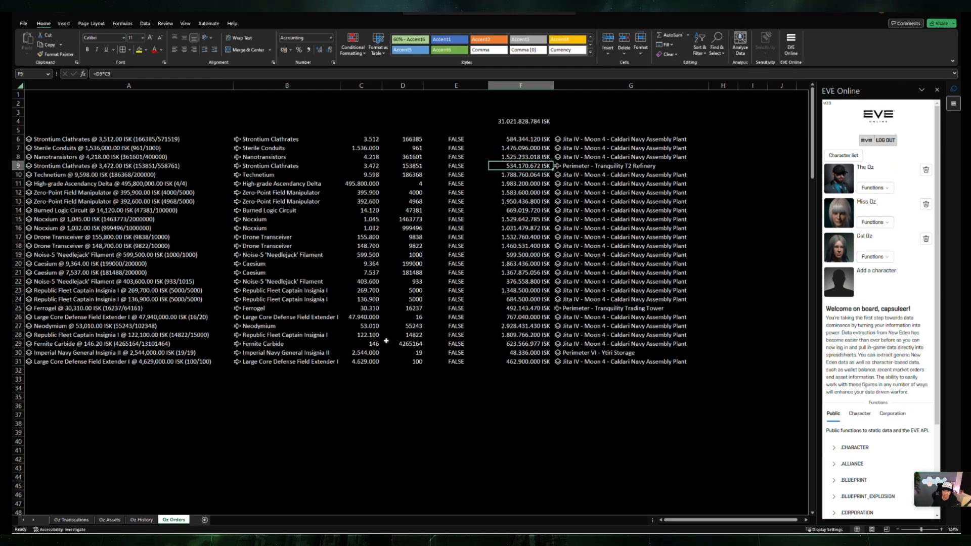
Step: Clear the filled-down cells in B7:G32 and the total in F4, keeping only the row 6 formulas
left_click(357, 386)
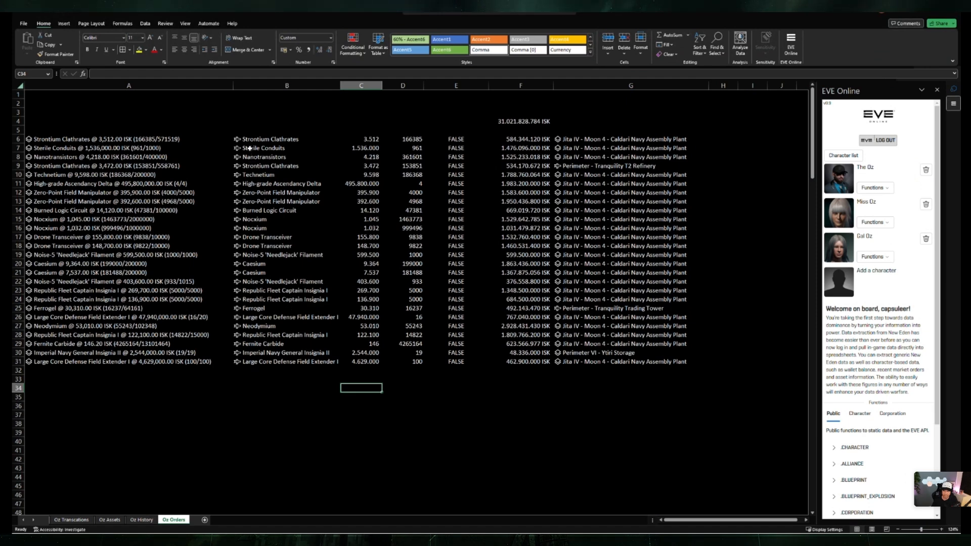
left_click_drag(249, 149, 607, 364)
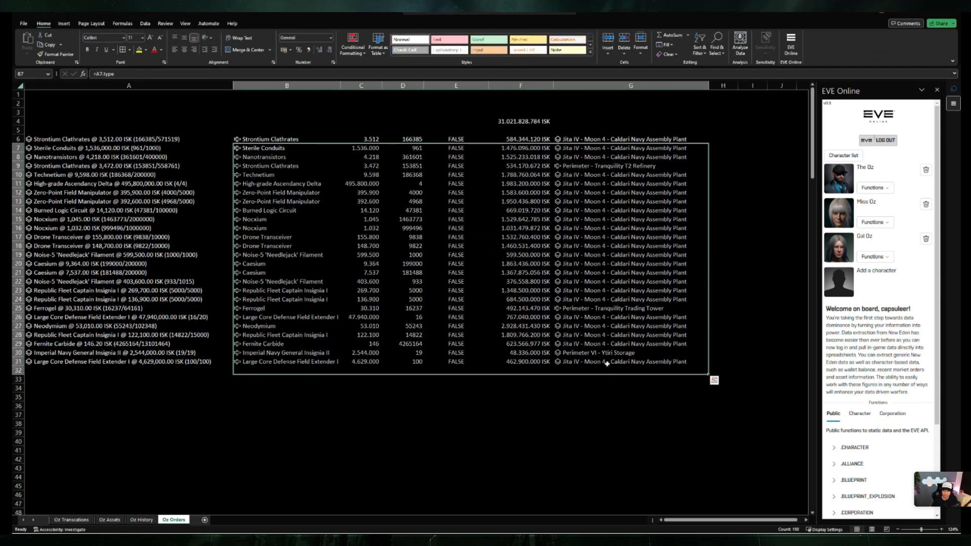
key("Delete")
left_click(360, 209)
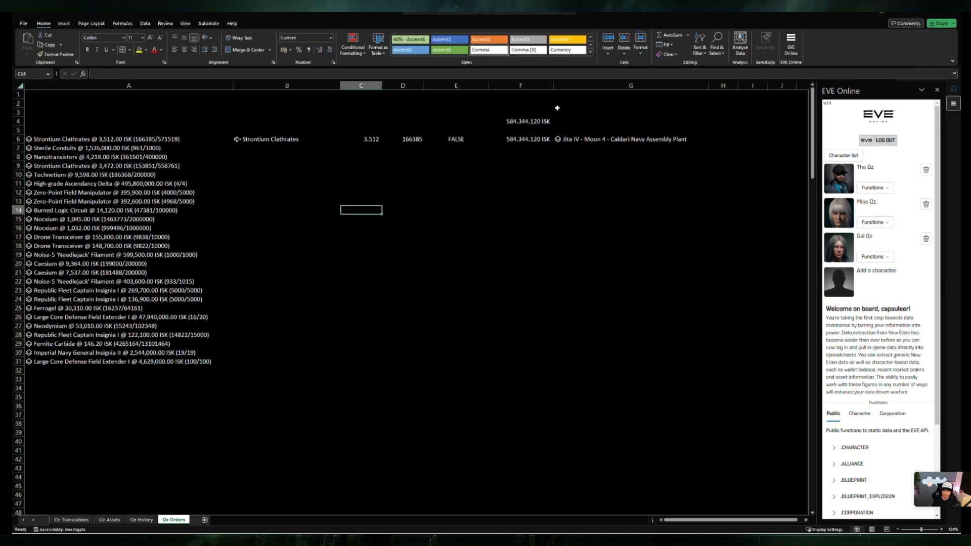
left_click(537, 121)
key("Delete")
left_click(506, 191)
left_click(302, 186)
left_click(237, 169)
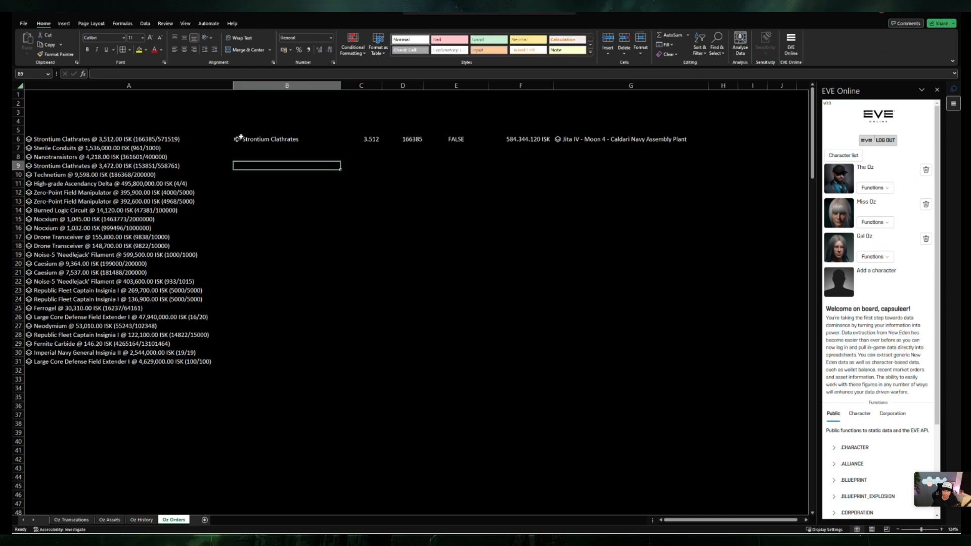
Step: Change B6 to =A6#.type and C6 to =A6#.price so both fields spill for all orders
left_click(311, 139)
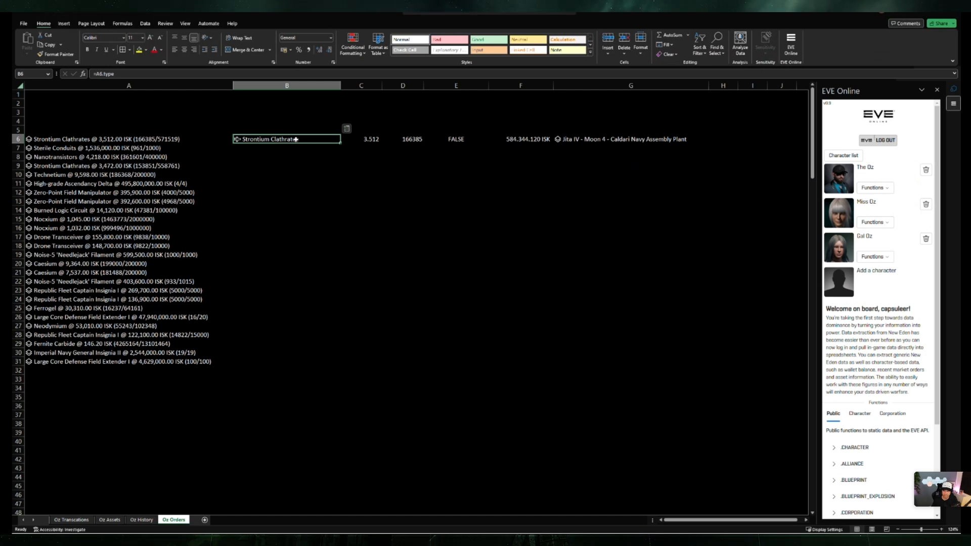
key("F2")
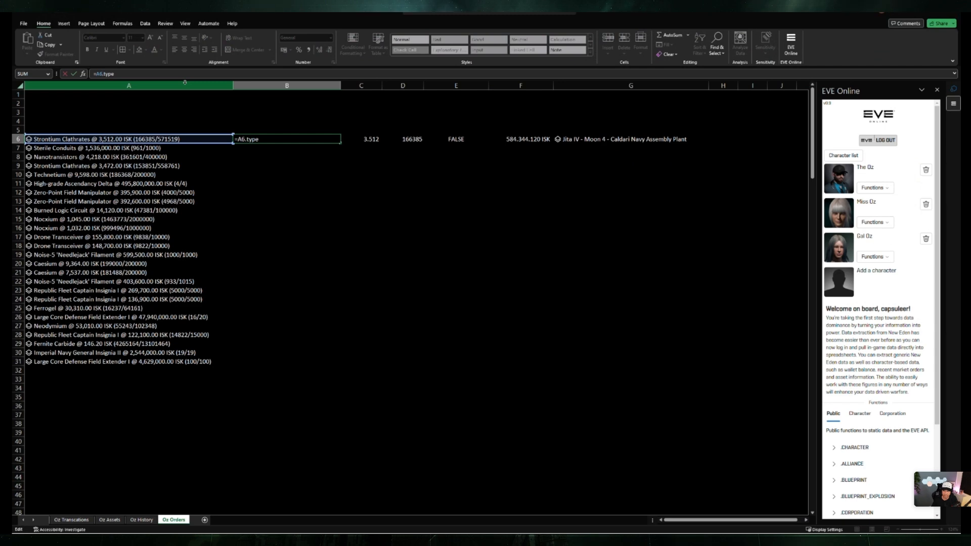
type("#")
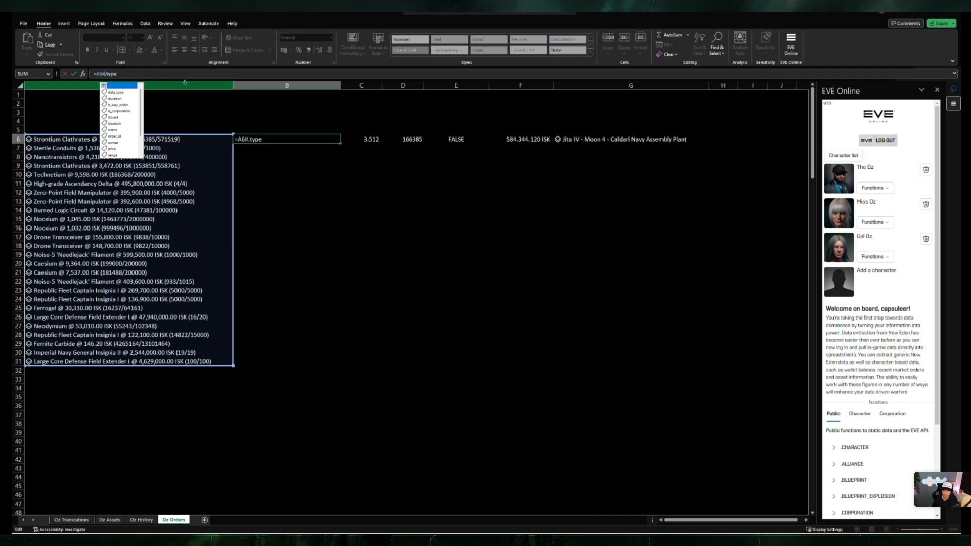
key("Return")
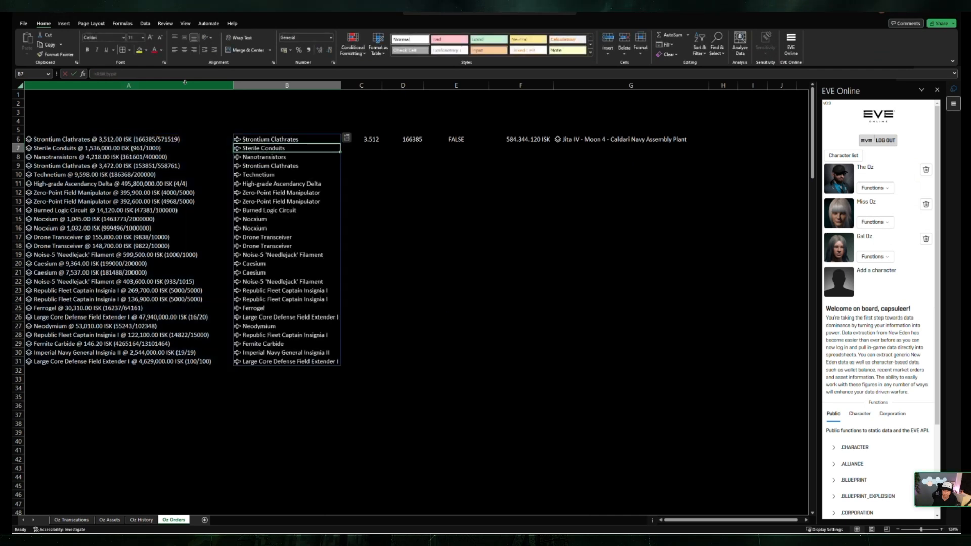
left_click(372, 138)
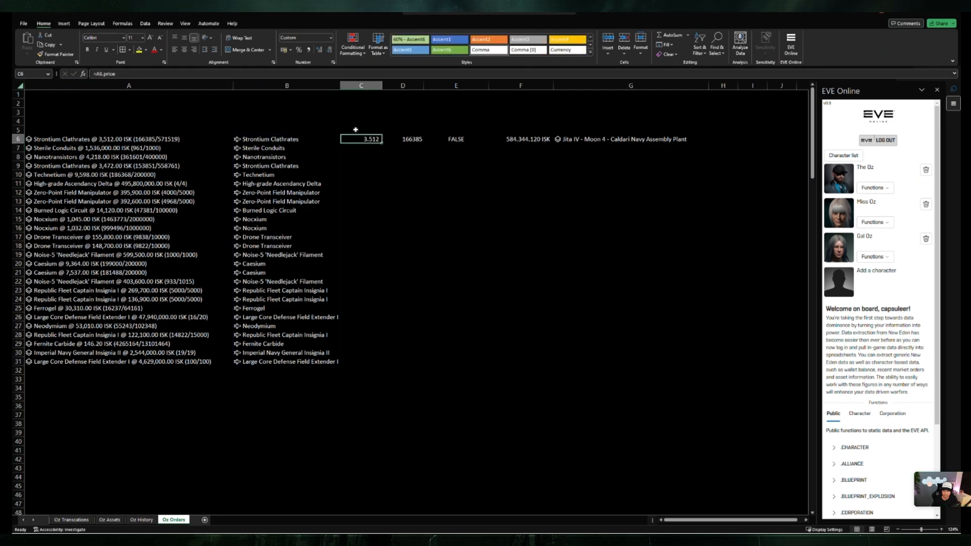
left_click(120, 75)
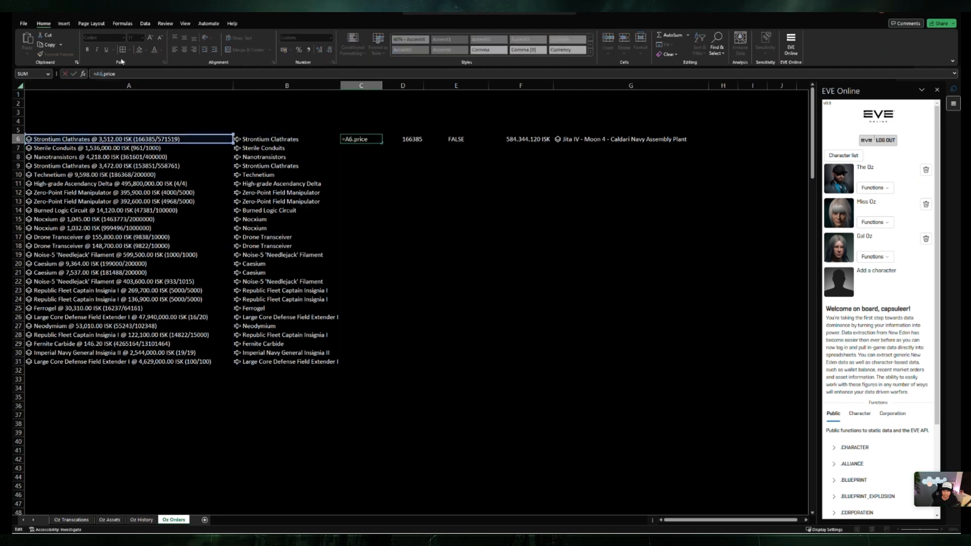
type("'")
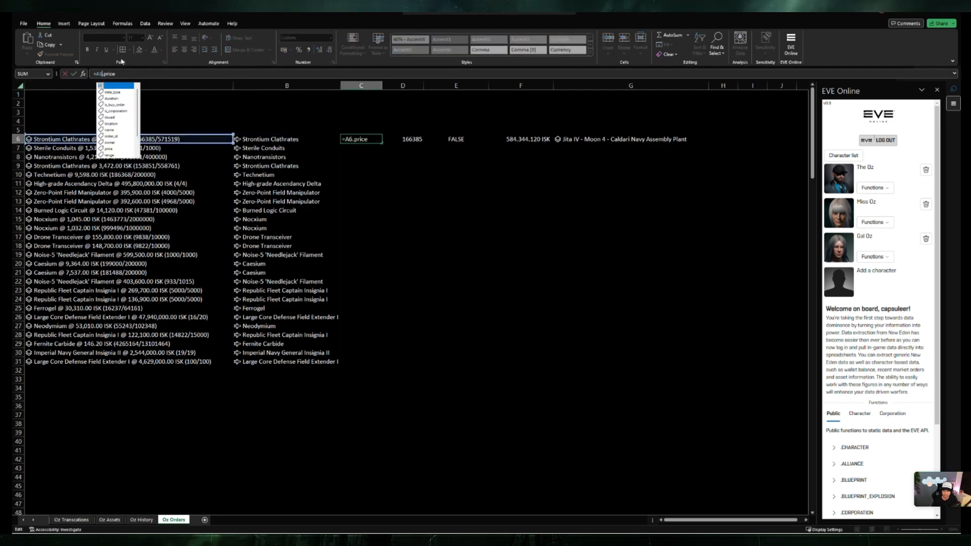
key("Return")
Step: Change D6 to =A6#.volume_remain and E6 to =A6#.is_buy_order so both fields spill for all orders
left_click(399, 139)
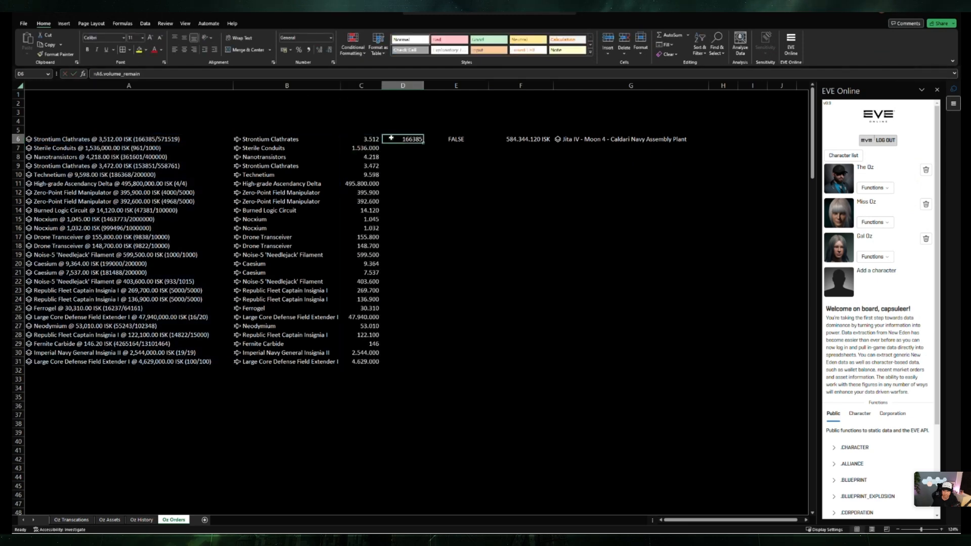
left_click(101, 72)
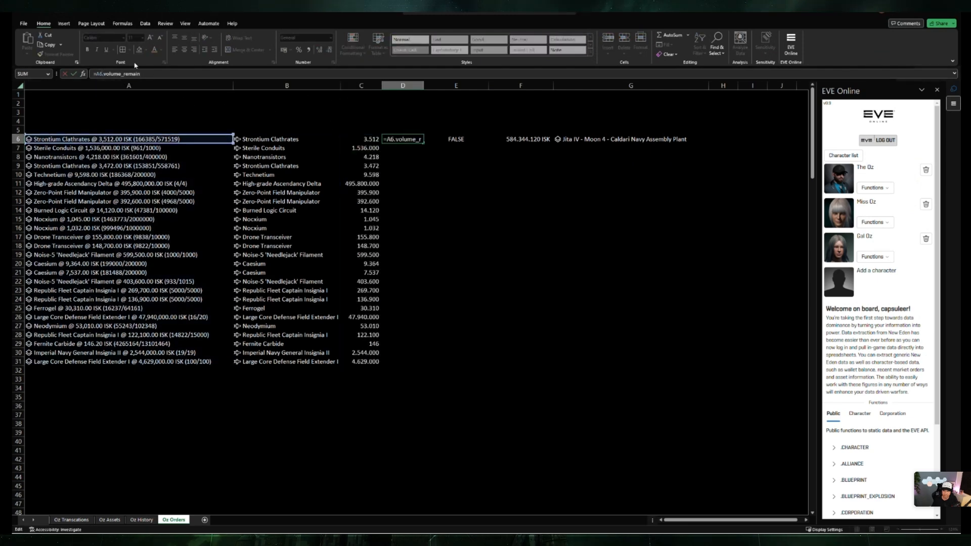
type("#")
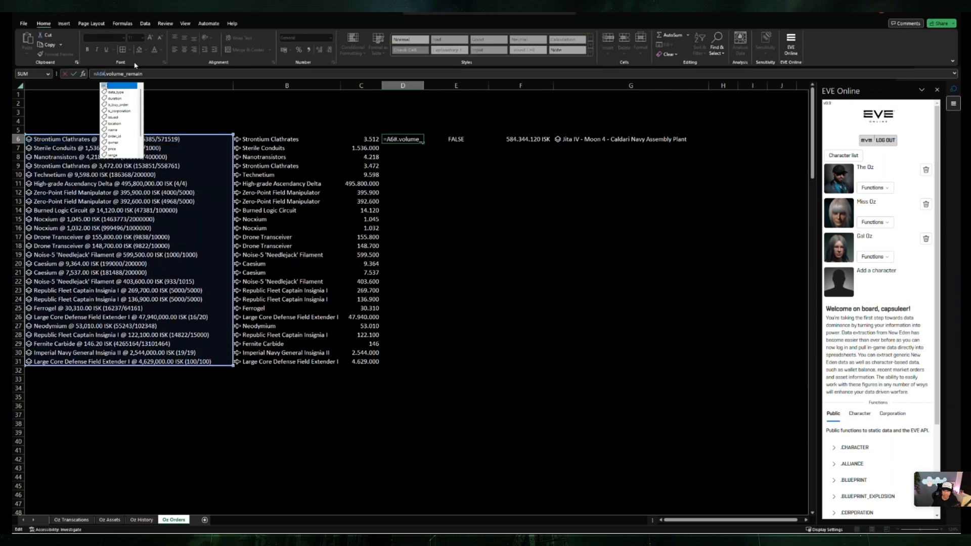
key("Return")
left_click(457, 139)
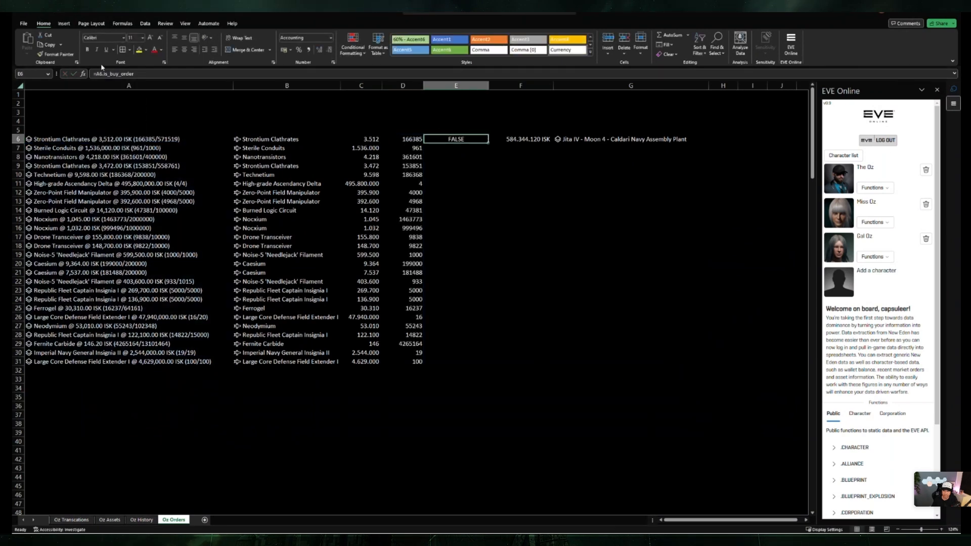
left_click(106, 74)
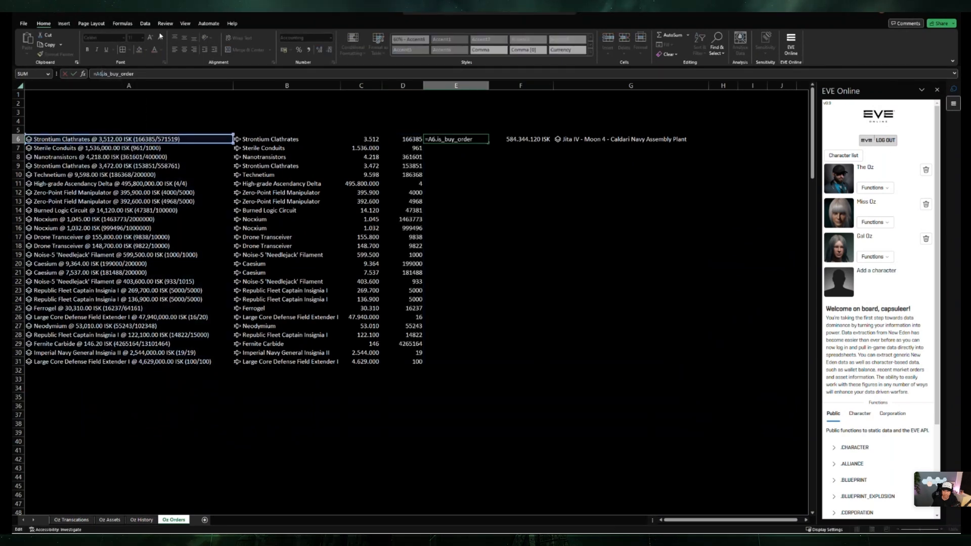
type("#")
key("Return")
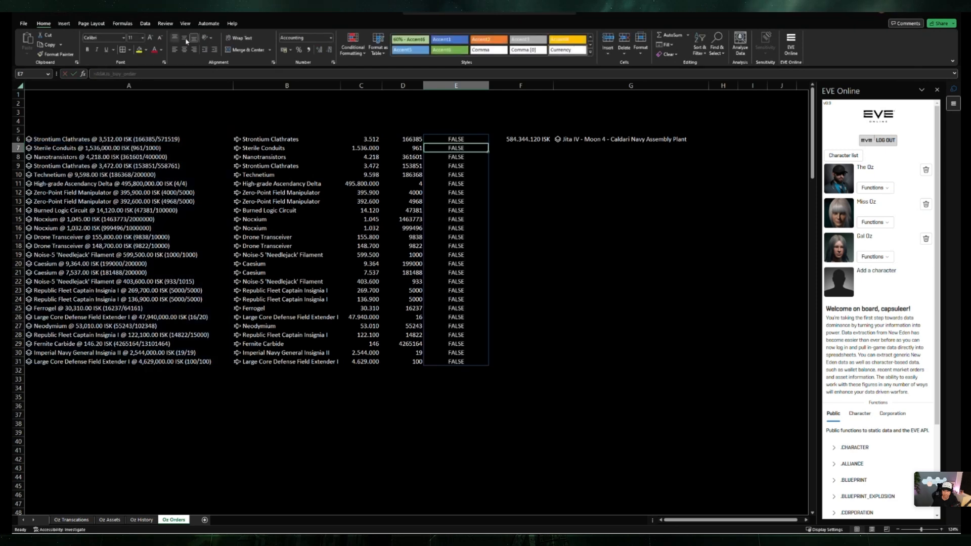
Step: Fill the =D6*C6 formula in F6 down through the last order in row 31
left_click(547, 138)
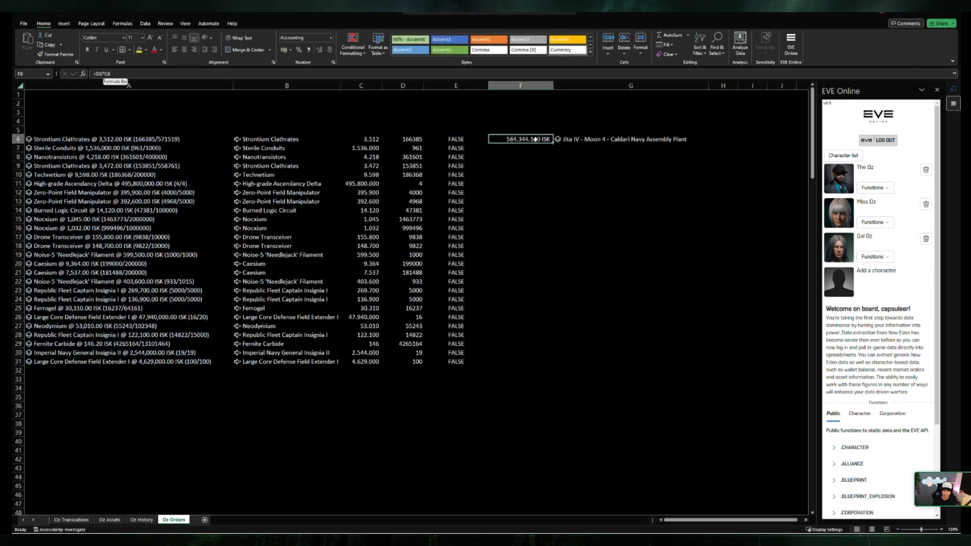
left_click_drag(554, 144, 526, 373)
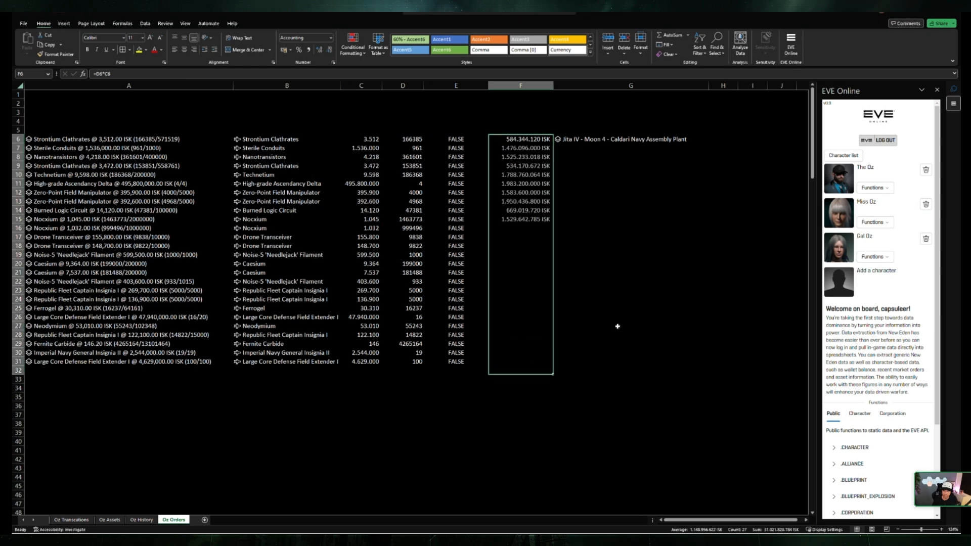
left_click(630, 307)
left_click(524, 372)
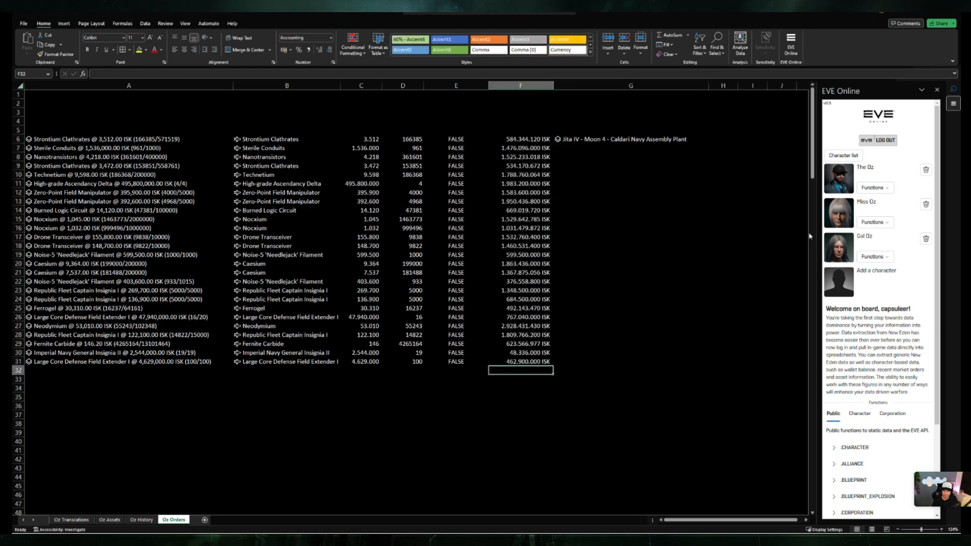
Step: Change G6 to =A6#.location so the location spills for all orders
left_click(602, 142)
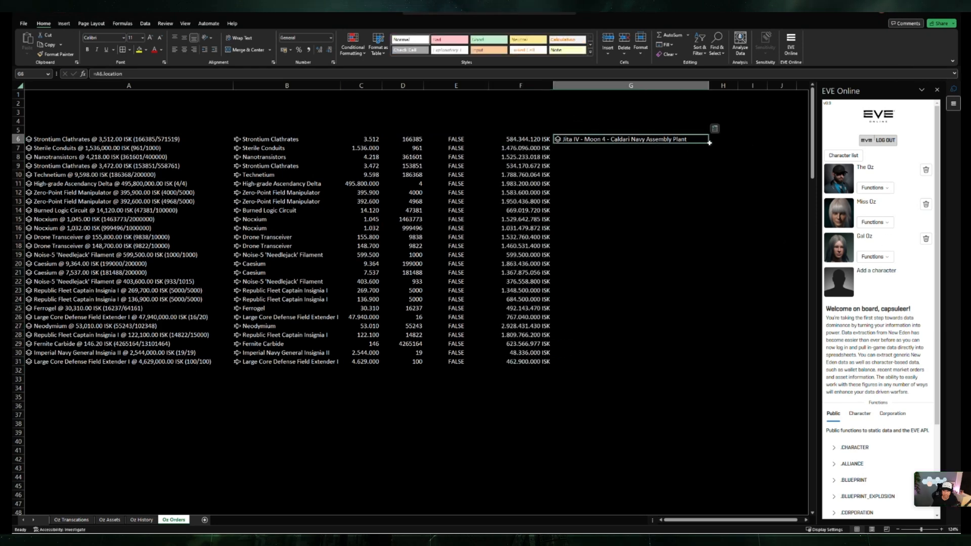
left_click(101, 73)
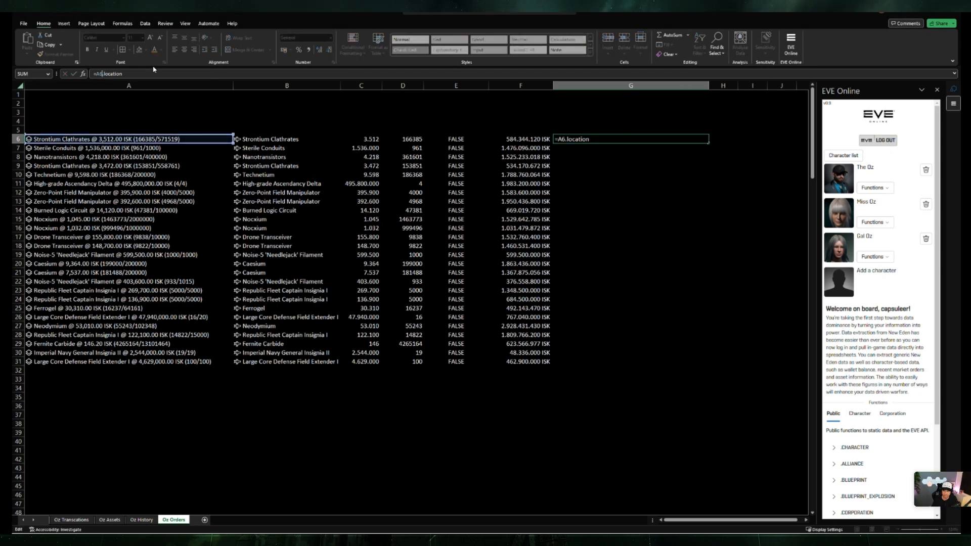
type("#")
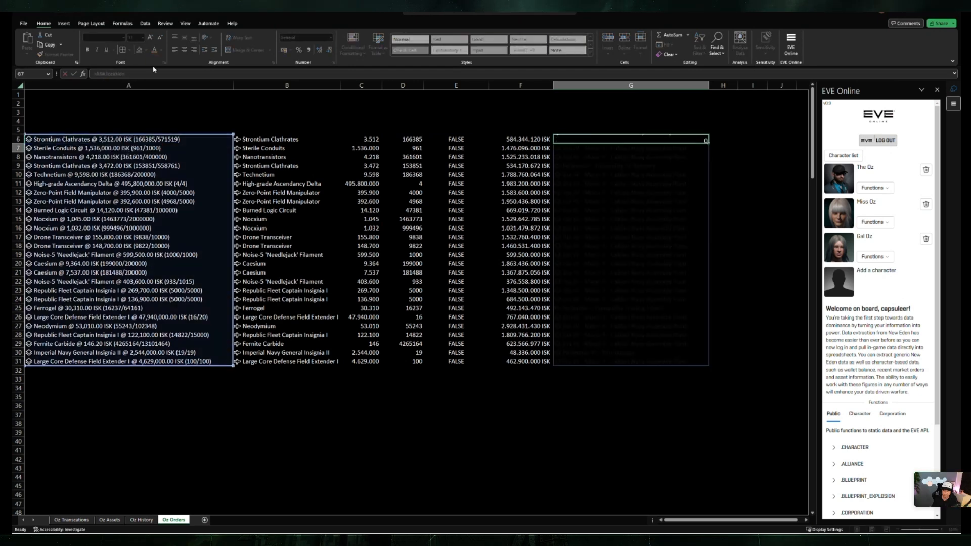
Step: Clear the copied price-times-volume formulas from F7:F31, keeping only the formula in F6
key("Return")
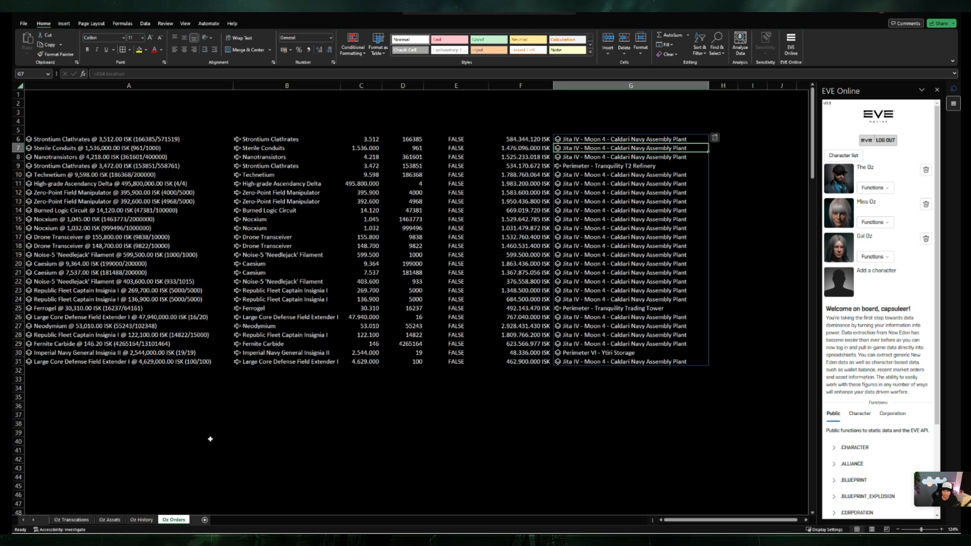
left_click_drag(536, 146, 521, 361)
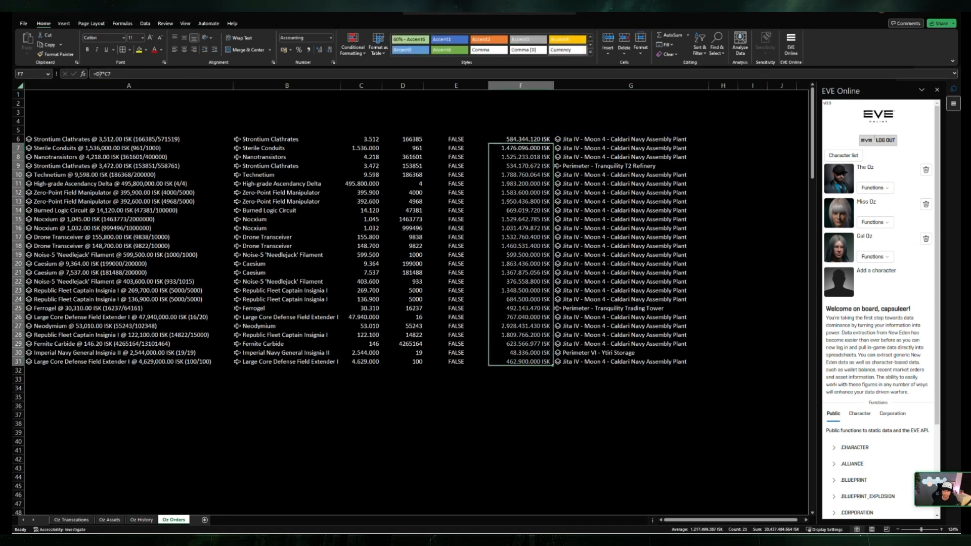
left_click(99, 73)
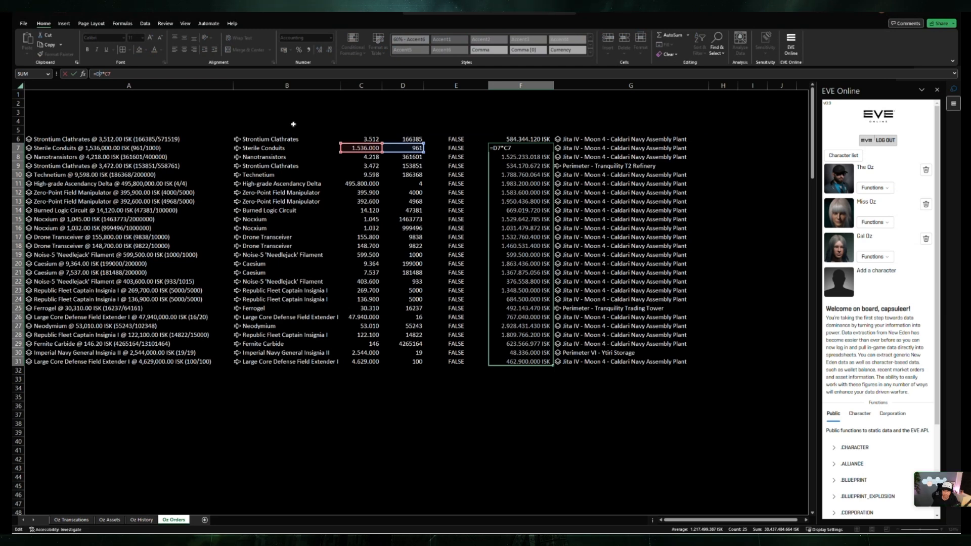
key("Escape")
key("Delete")
key("End")
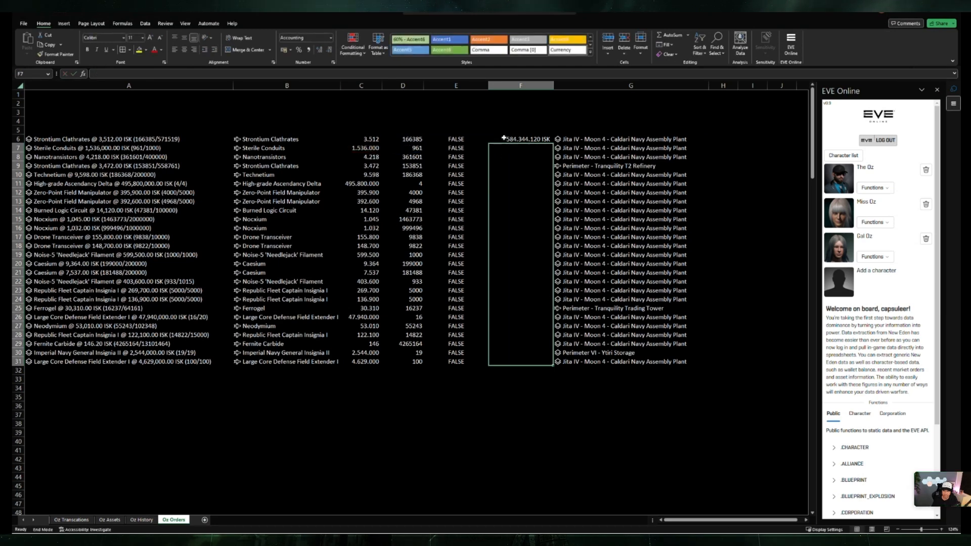
Step: Change F6 to =D6#*C6# so the order value spills for all orders
left_click(503, 137)
key("F2")
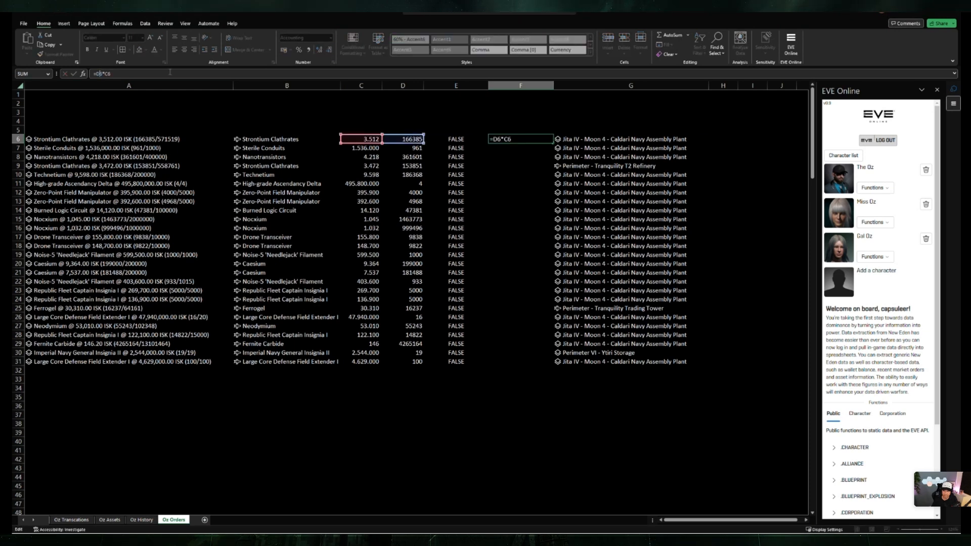
type("$6$")
key("Return")
key("Return")
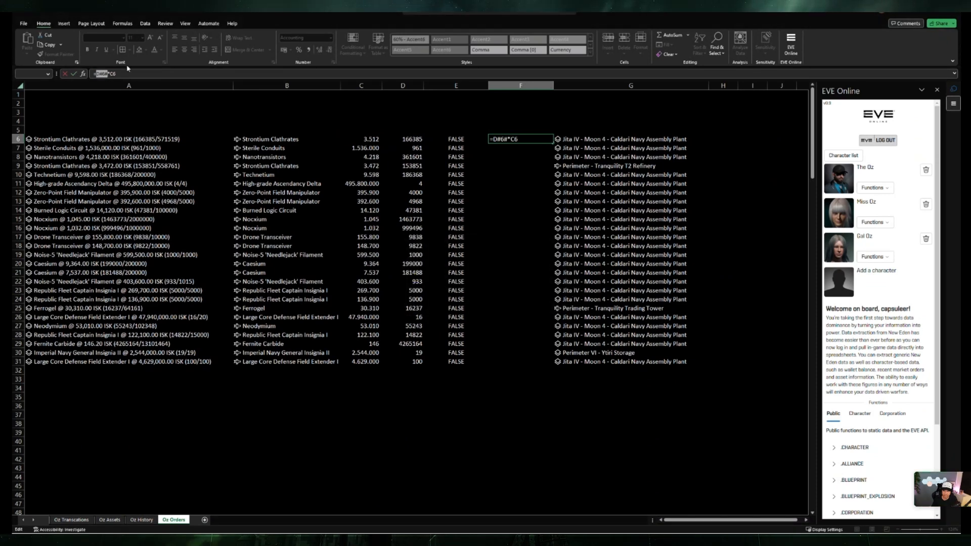
left_click(106, 74)
key("BackSpace")
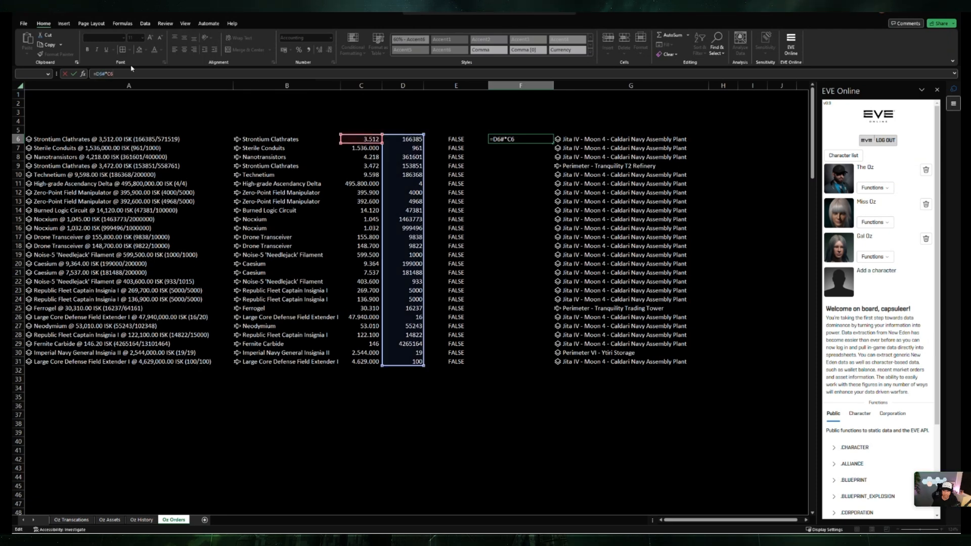
type("#")
key("Return")
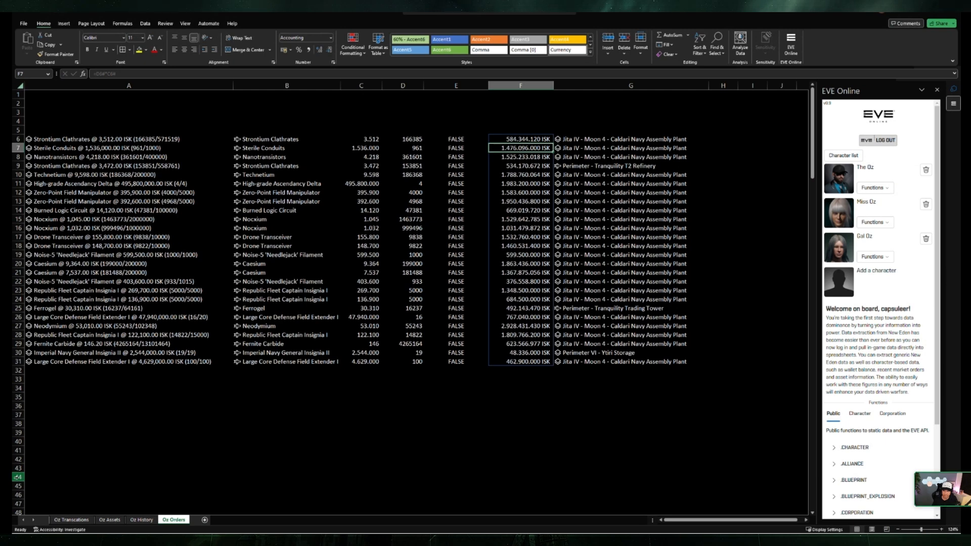
left_click(408, 397)
left_click(206, 385)
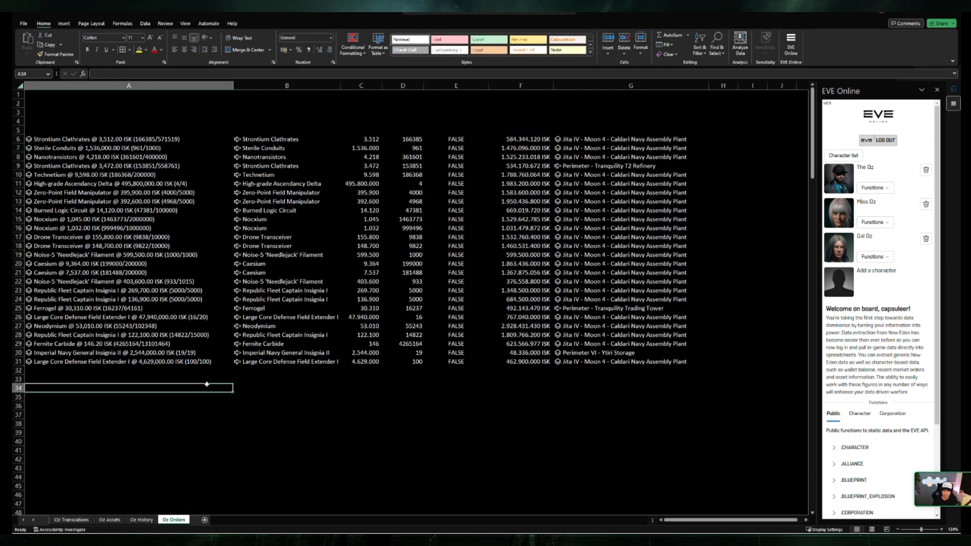